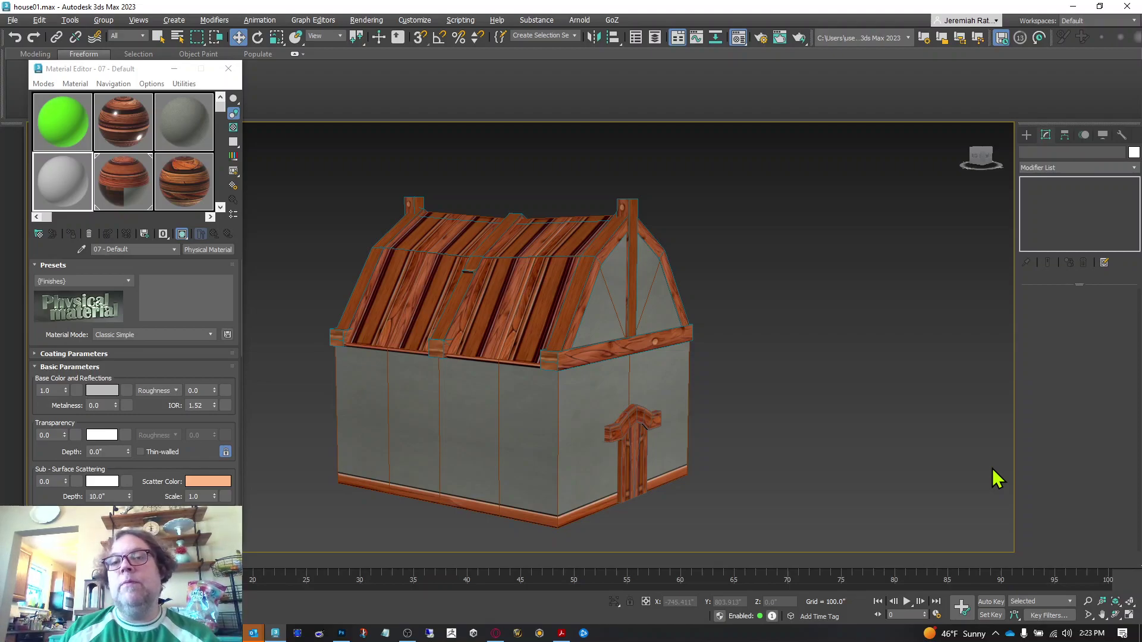
Hide the main house body so that only the timber frame and the door frame are displayed.
click(984, 167)
alt+middle_drag(515, 347, 514, 348)
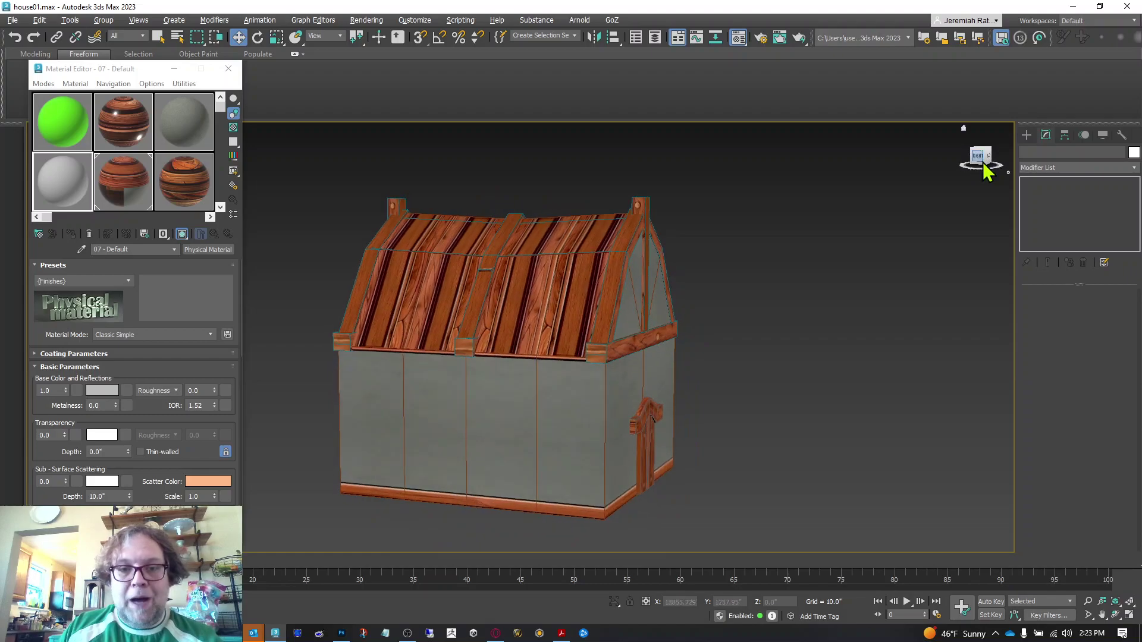
click(474, 435)
click(474, 435)
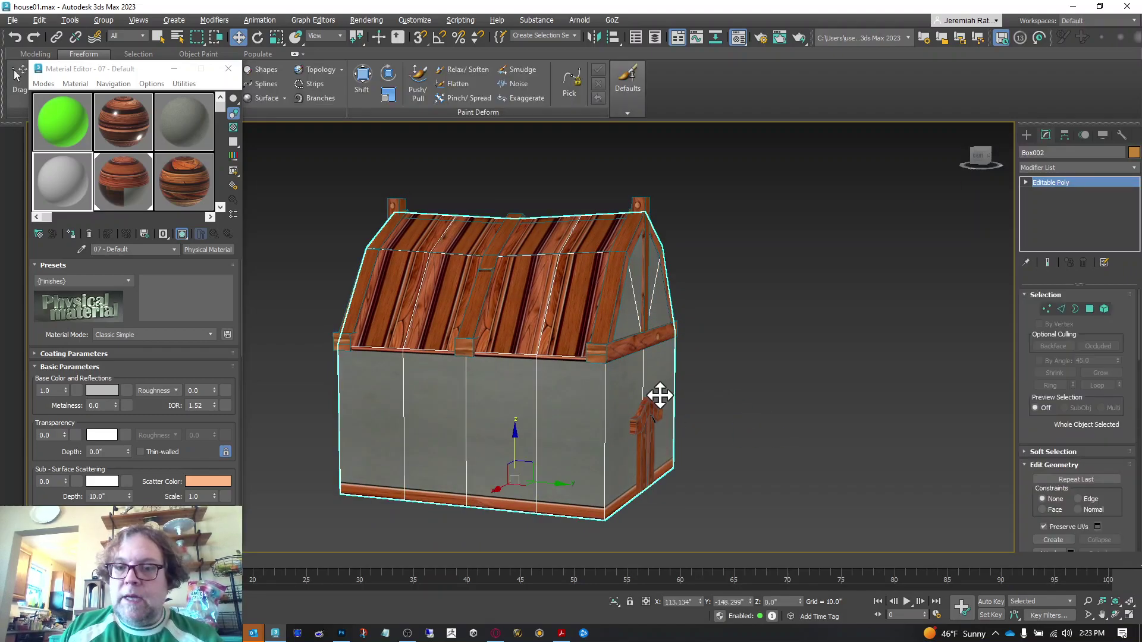
right_click(737, 344)
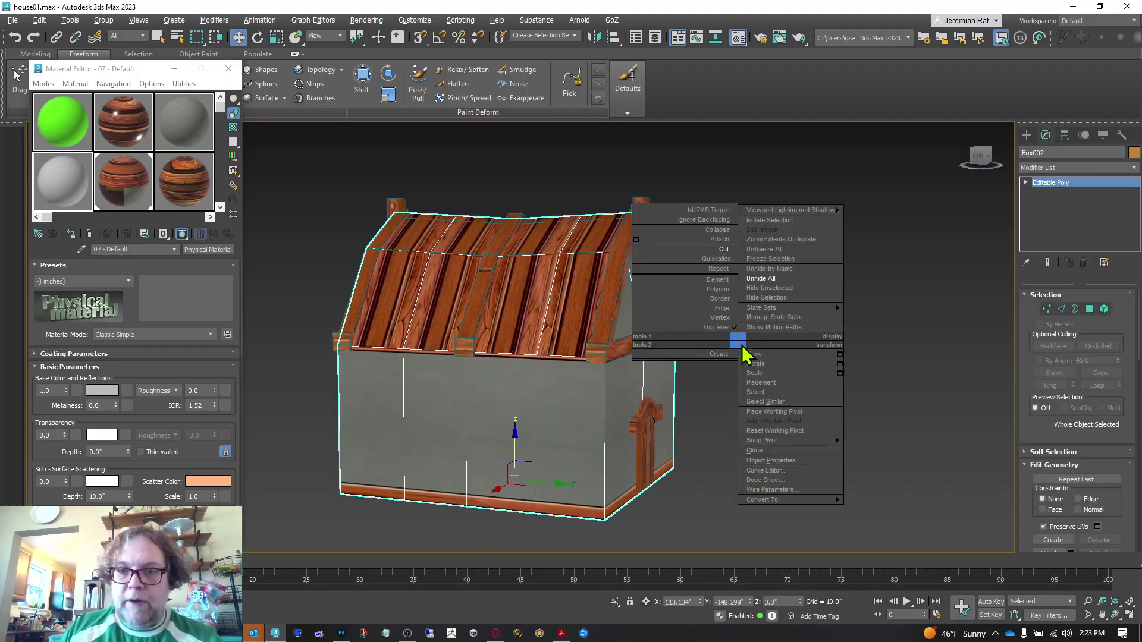
click(773, 298)
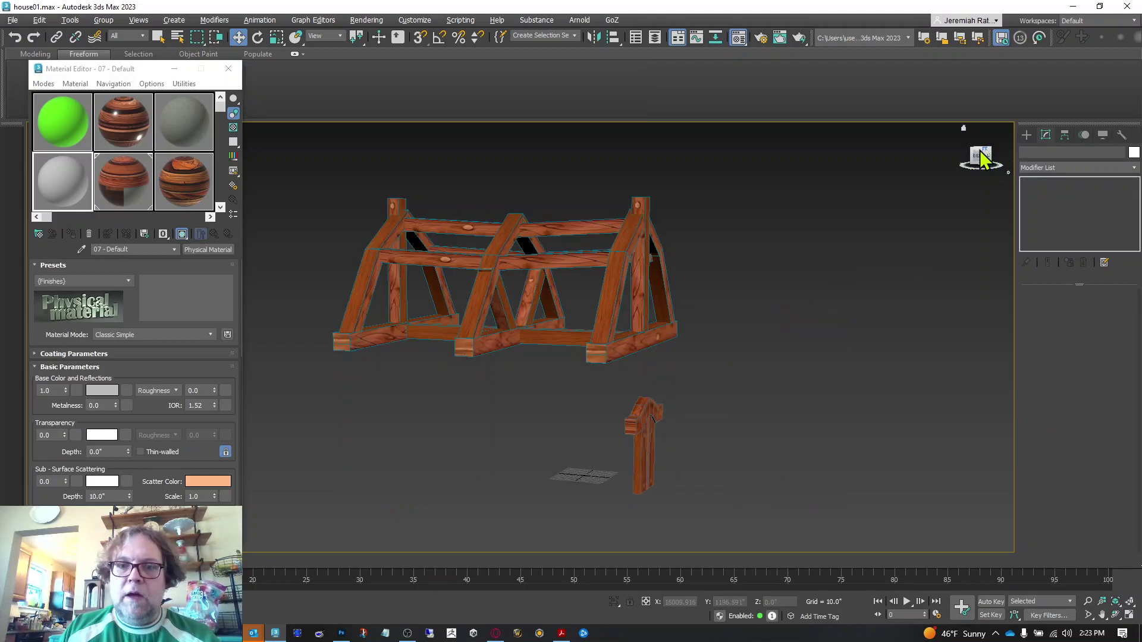
Inspect the exposed timber frame from the side and unhide all objects.
drag(981, 159, 986, 160)
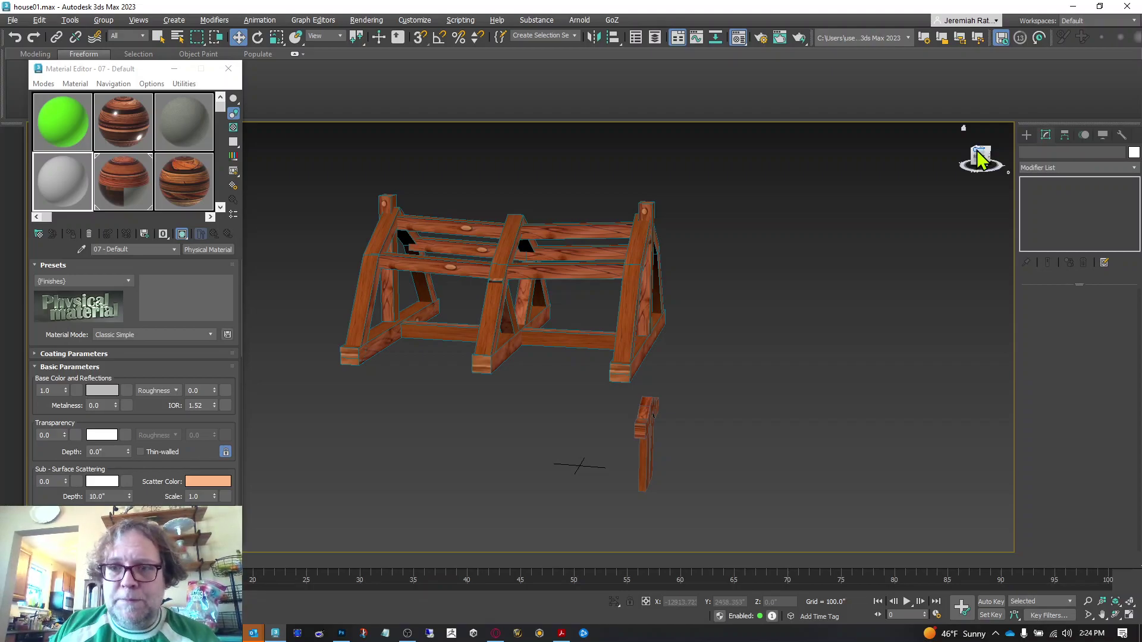
click(984, 154)
mouse_move(980, 156)
mouse_down()
mouse_move(1003, 148)
mouse_move(980, 159)
mouse_up()
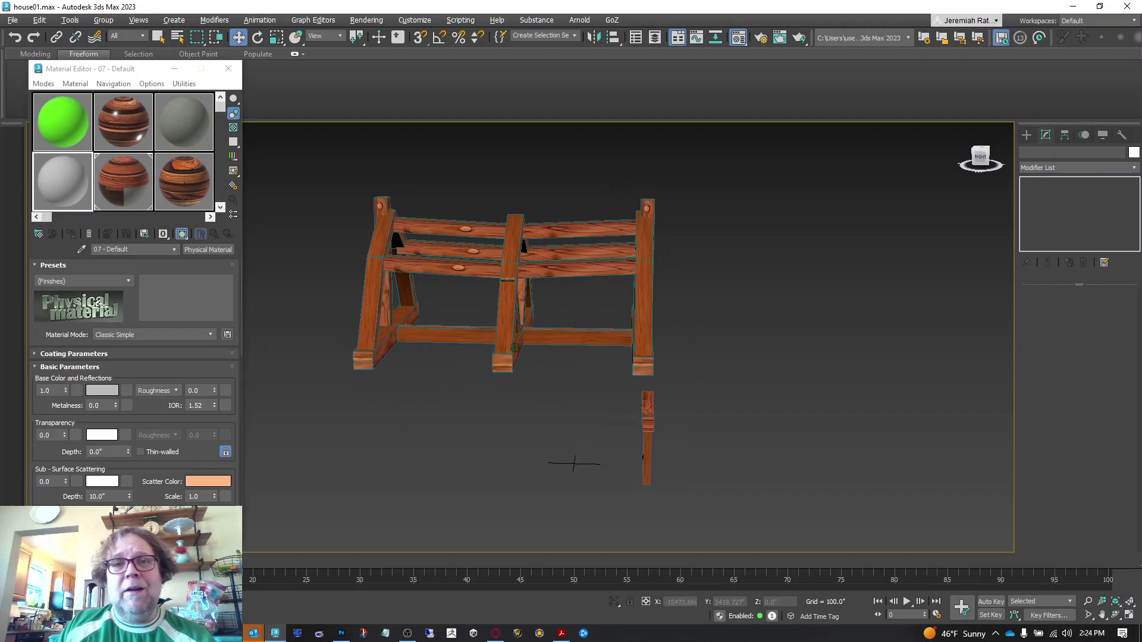
right_click(761, 309)
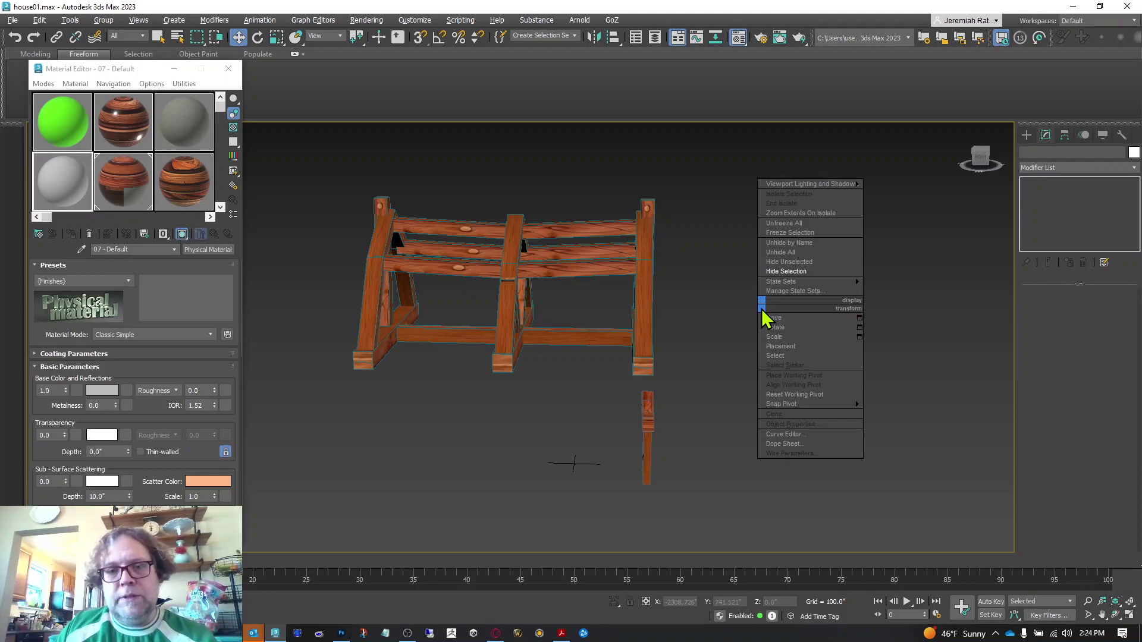
click(793, 256)
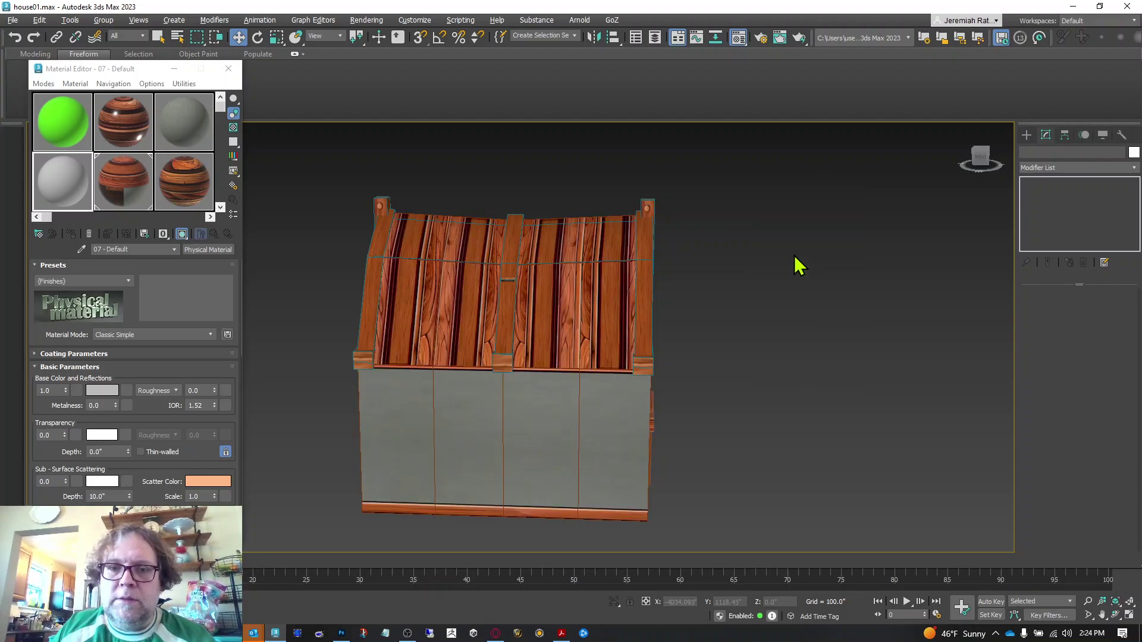
Examine the textured house from several angles, checking the walls, roof and door frame.
click(979, 163)
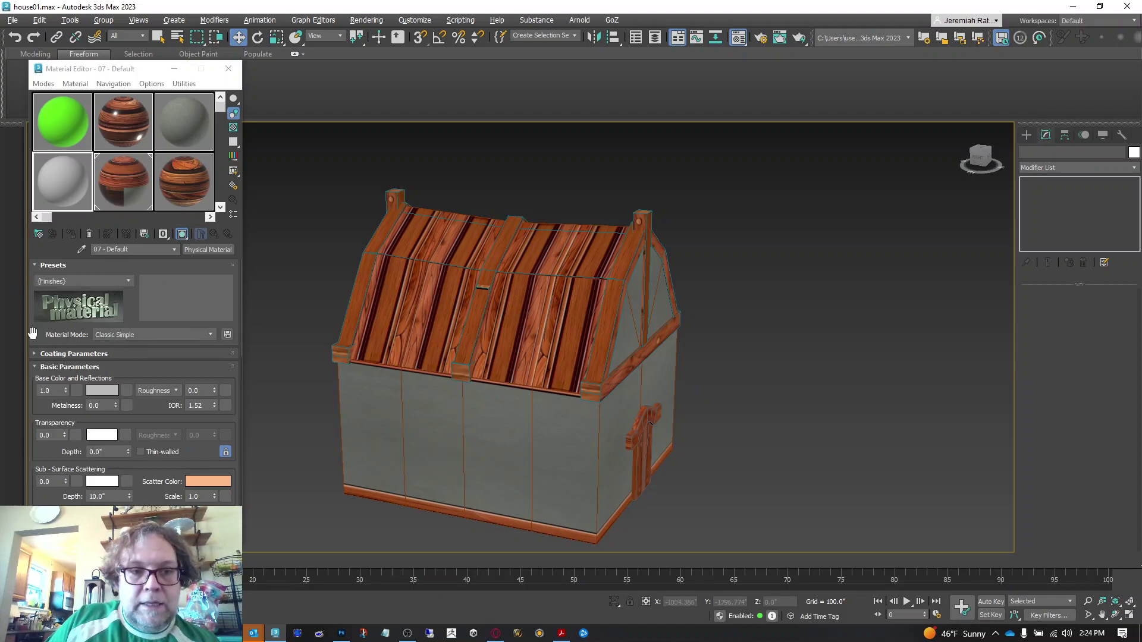
click(116, 172)
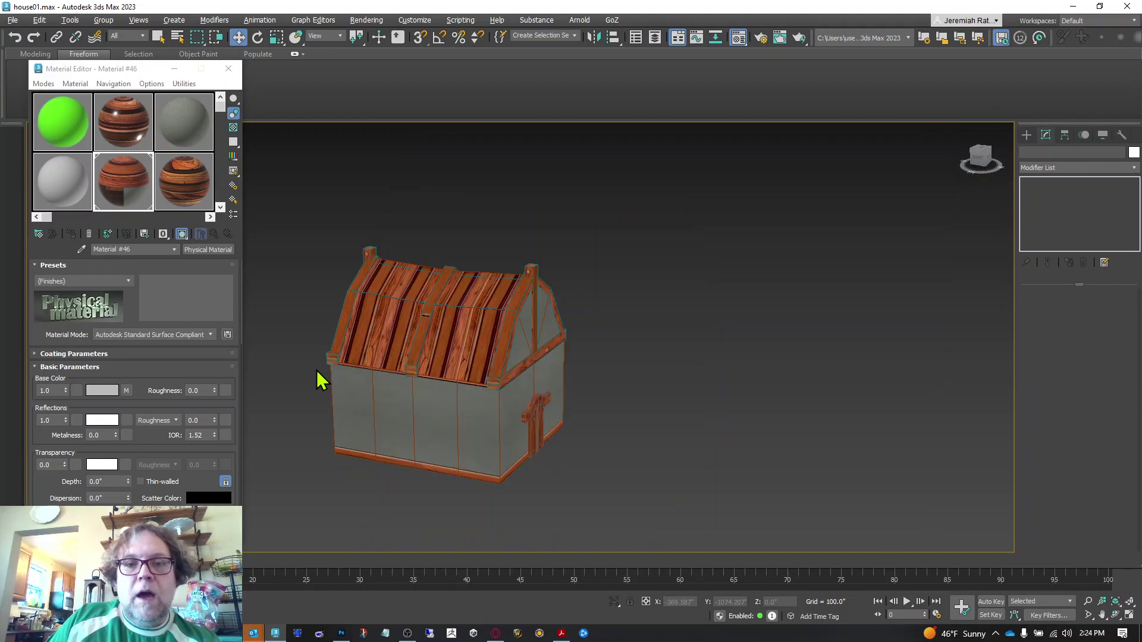
click(978, 160)
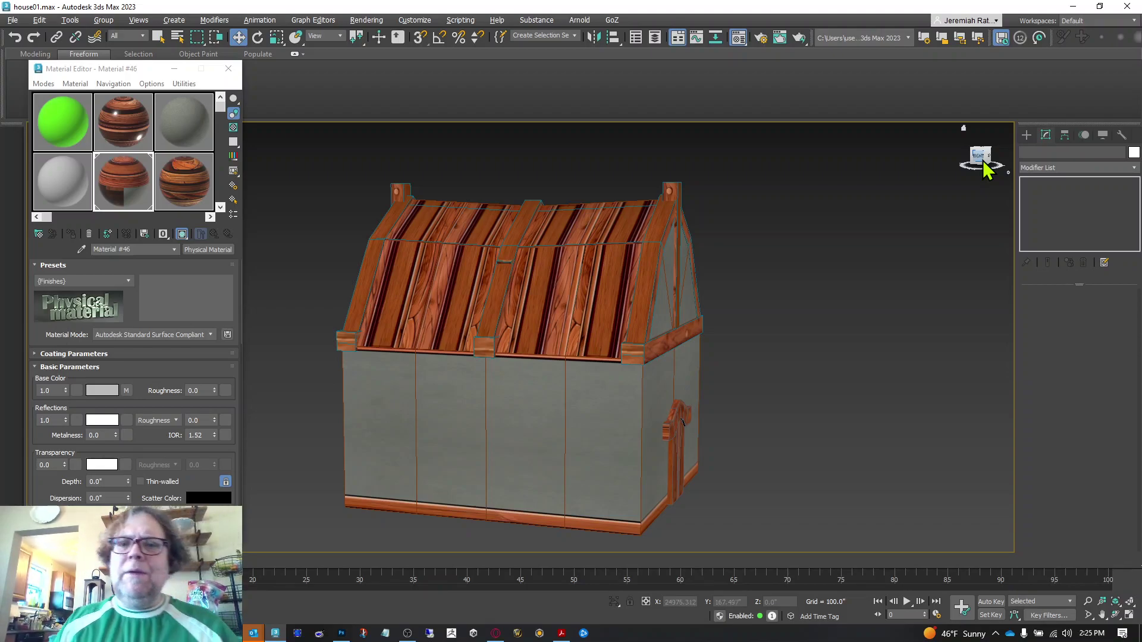
drag(983, 159, 968, 171)
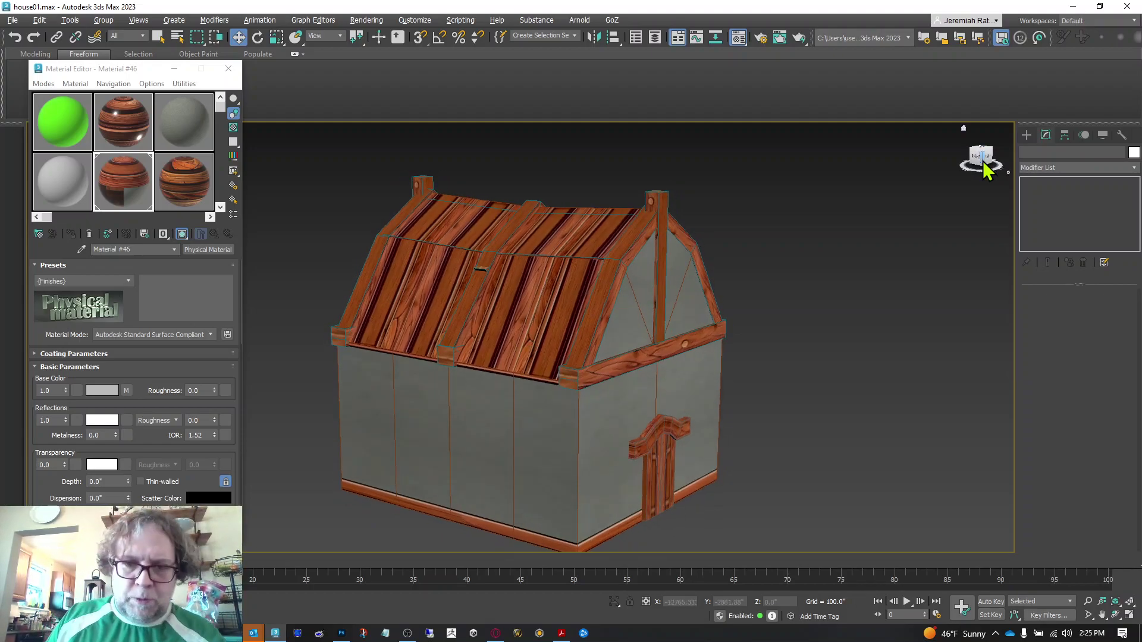
click(411, 363)
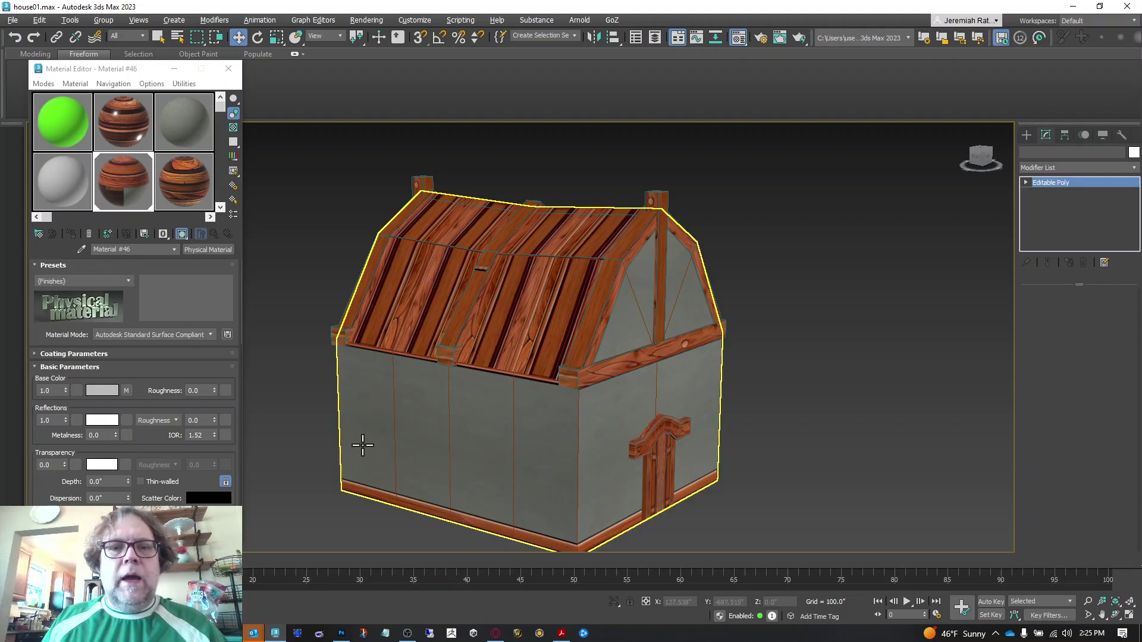
scroll(362, 445, down, 3)
scroll(363, 444, up, 5)
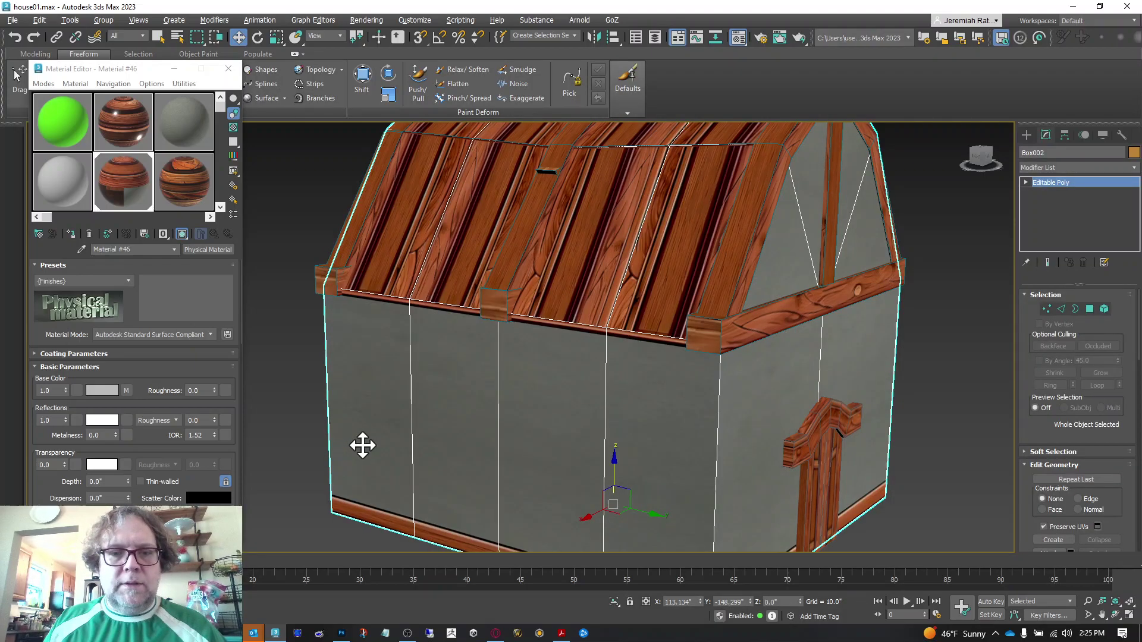
scroll(362, 445, down, 5)
scroll(363, 445, up, 3)
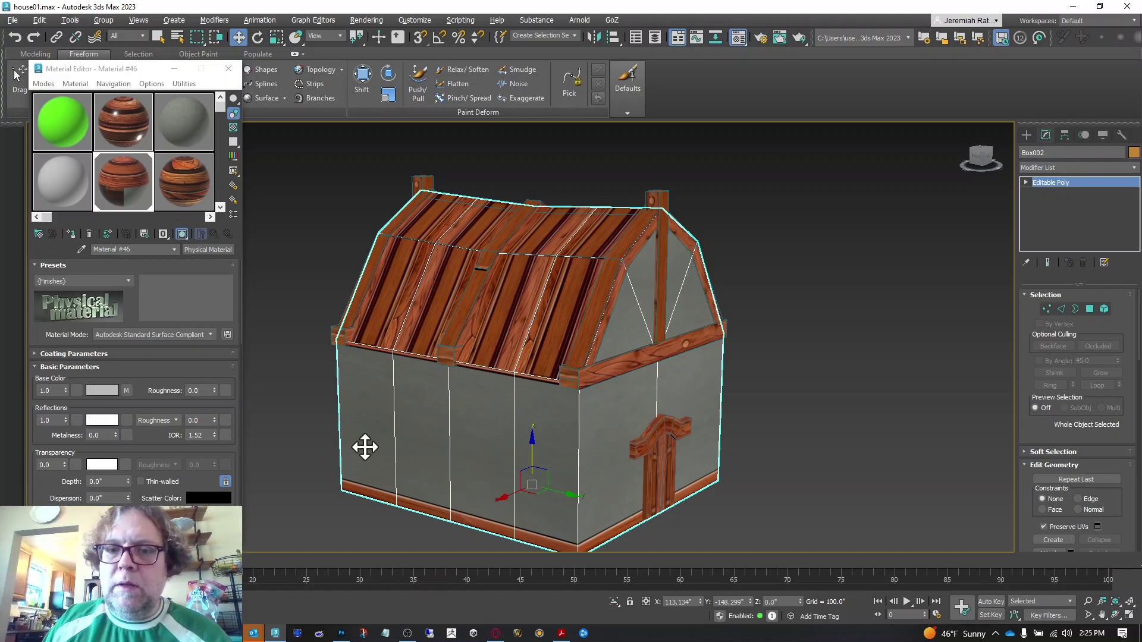
click(797, 317)
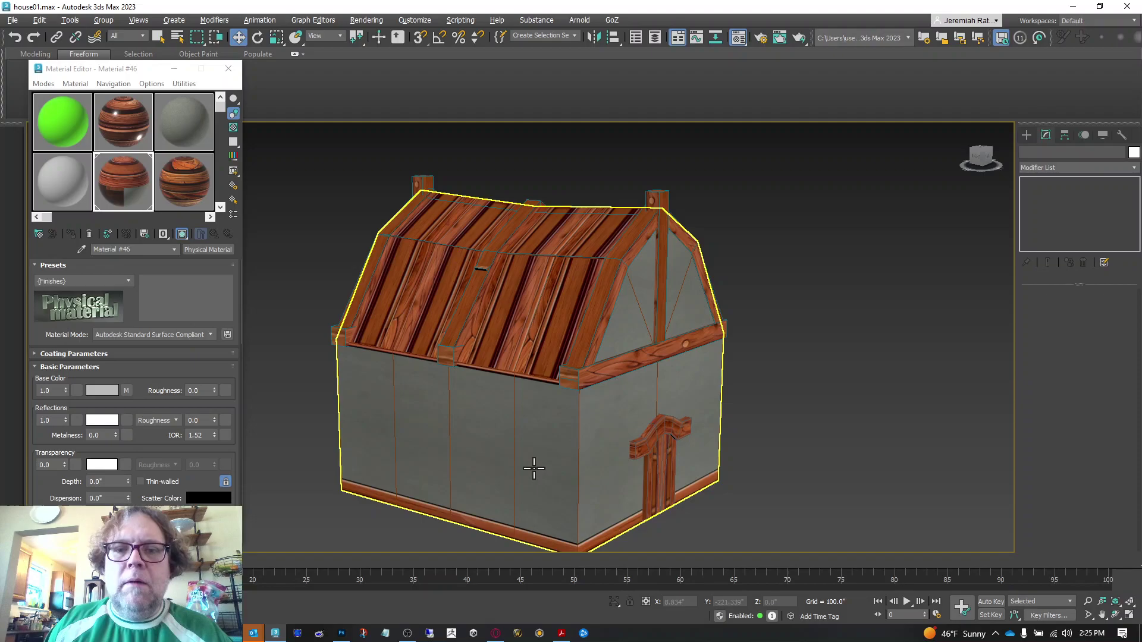
click(660, 452)
click(866, 359)
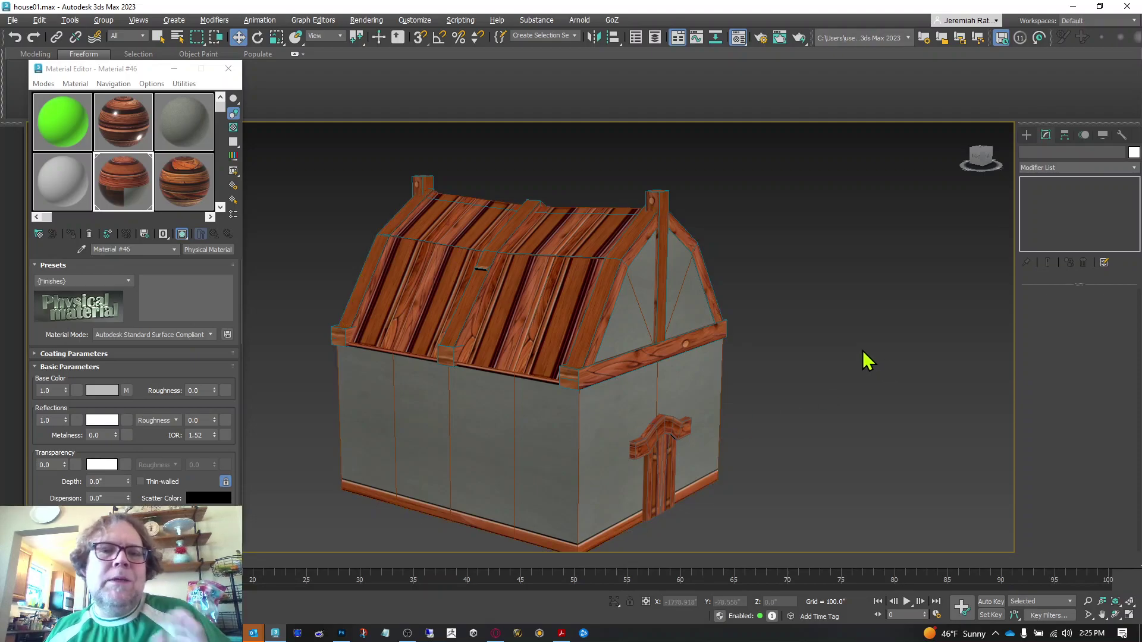
Apply Reset XForm to the main house body.
click(504, 497)
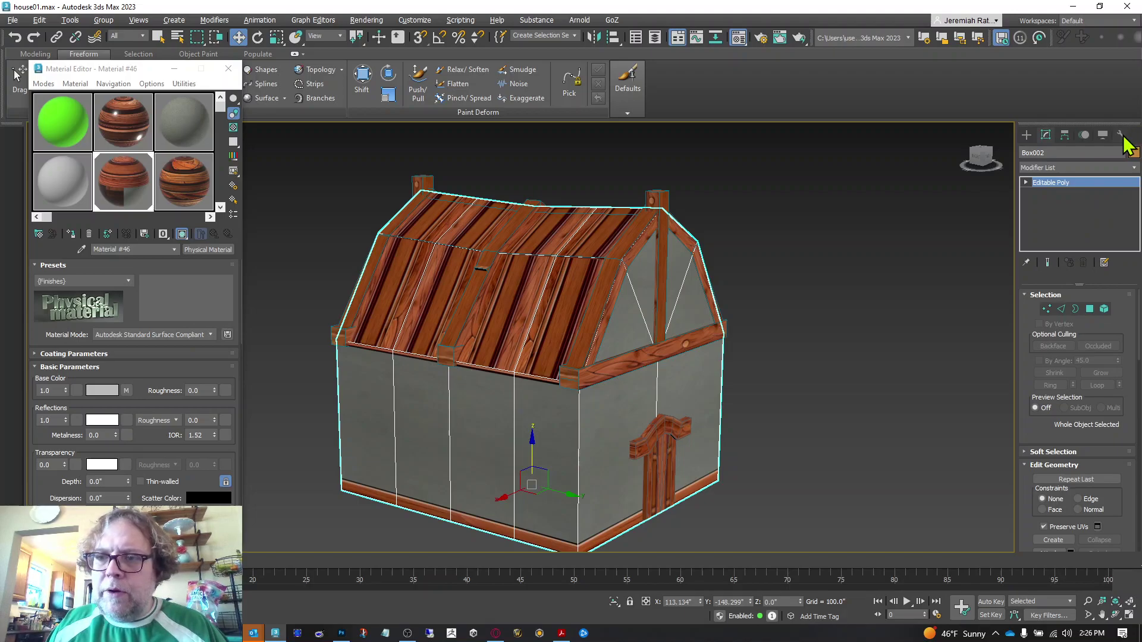
click(1123, 136)
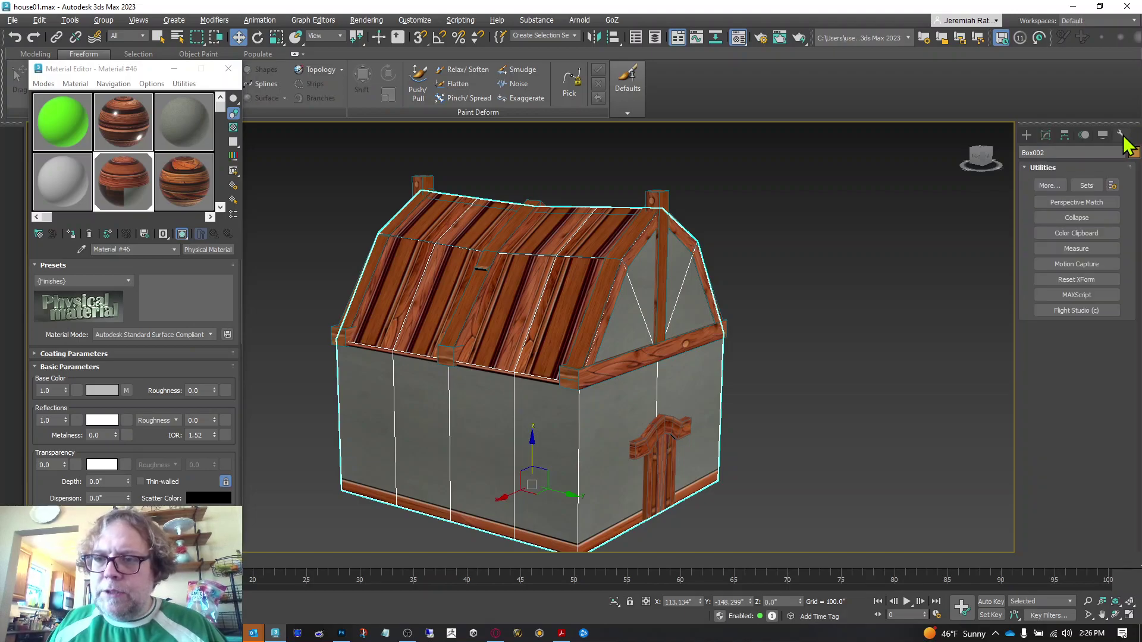
click(1082, 279)
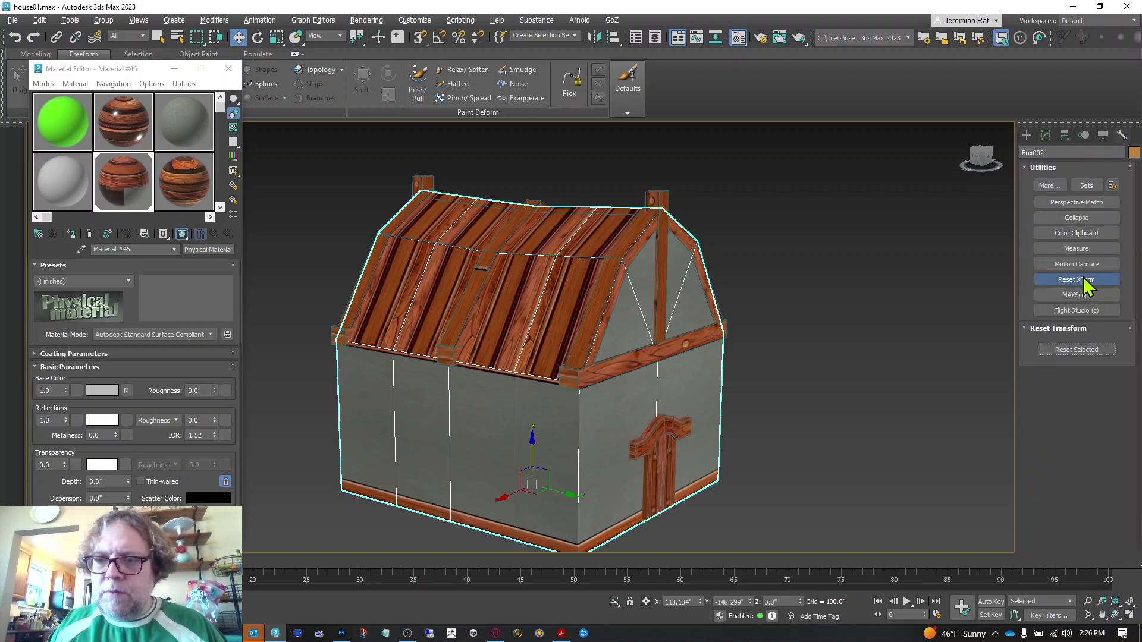
click(1069, 349)
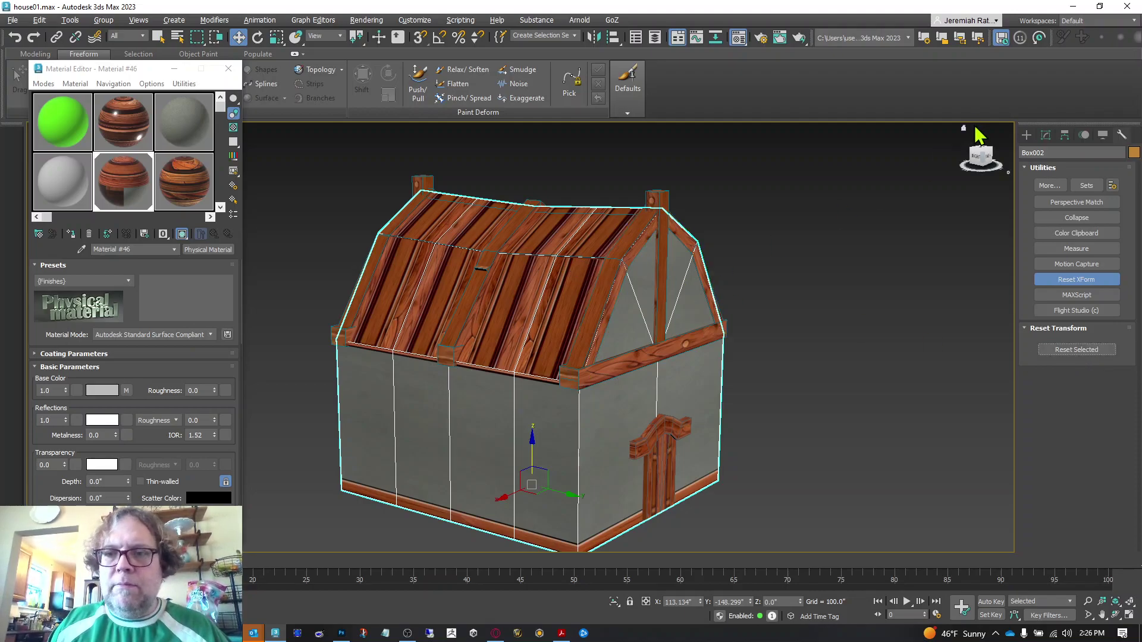
Collapse the house body's Reset XForm modifier by converting the object to Editable Poly.
click(1045, 136)
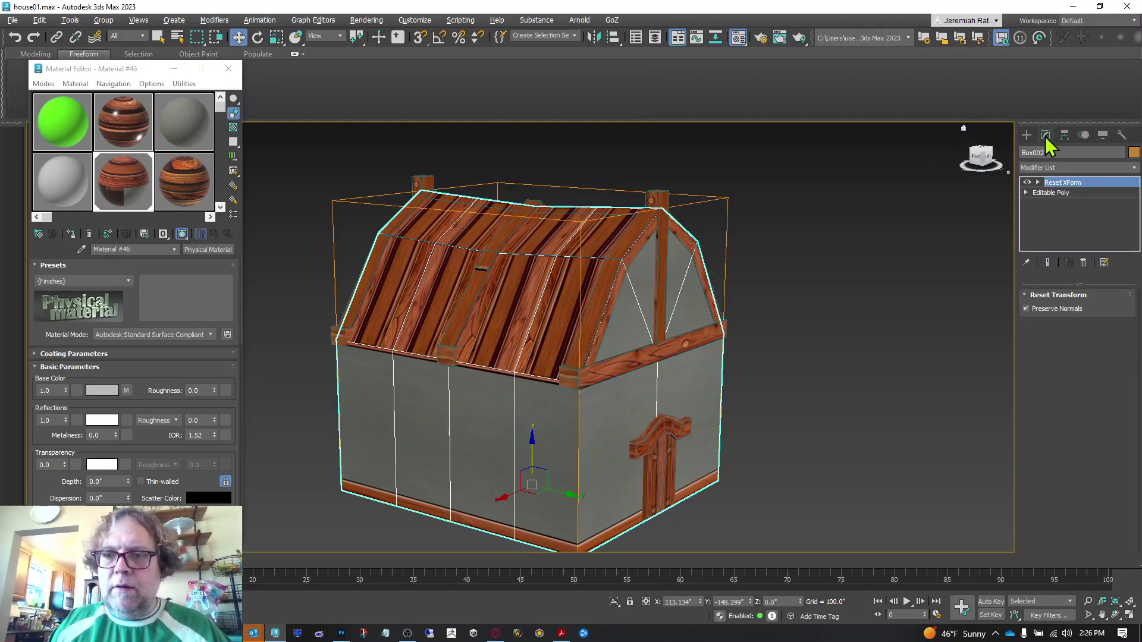
right_click(593, 412)
mouse_move(636, 566)
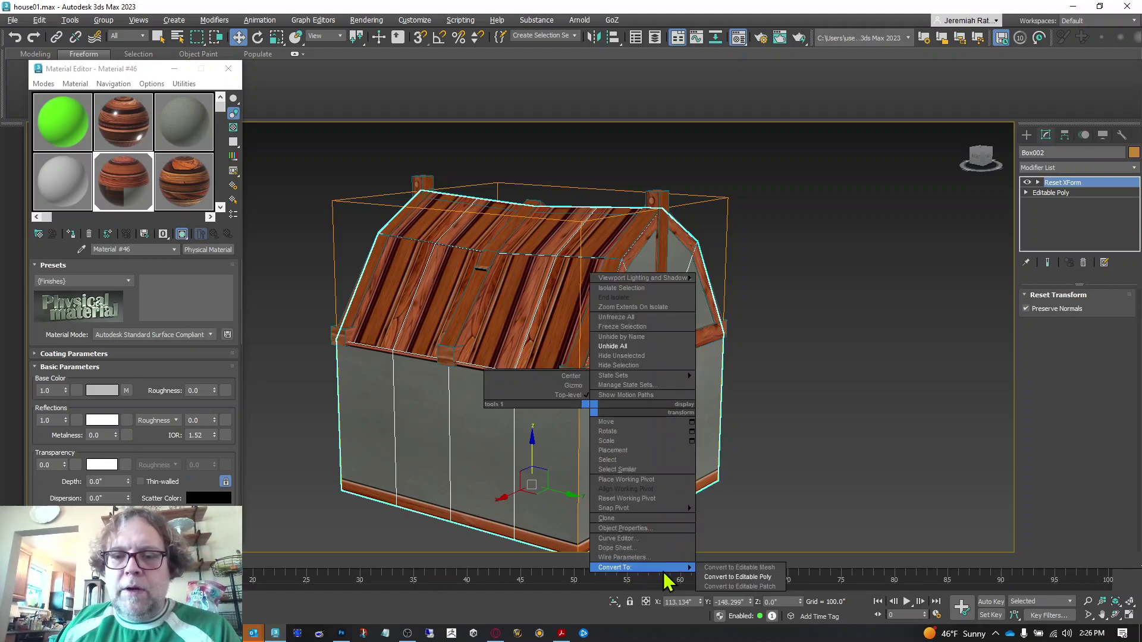
click(743, 577)
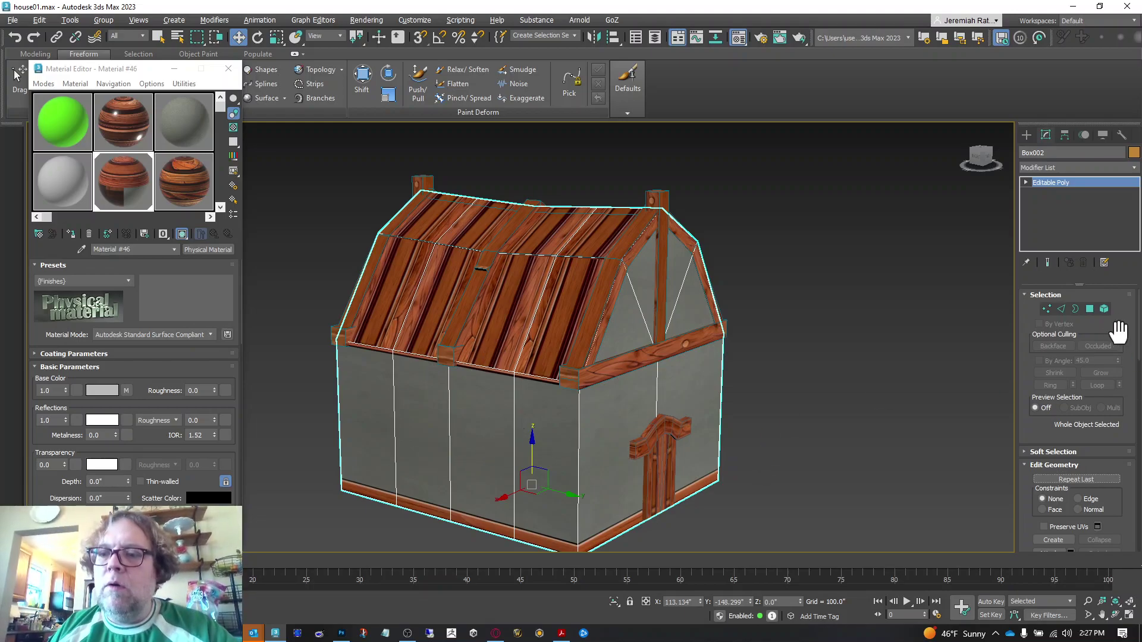
Select all polygons of the house body and flip their normals.
click(1103, 309)
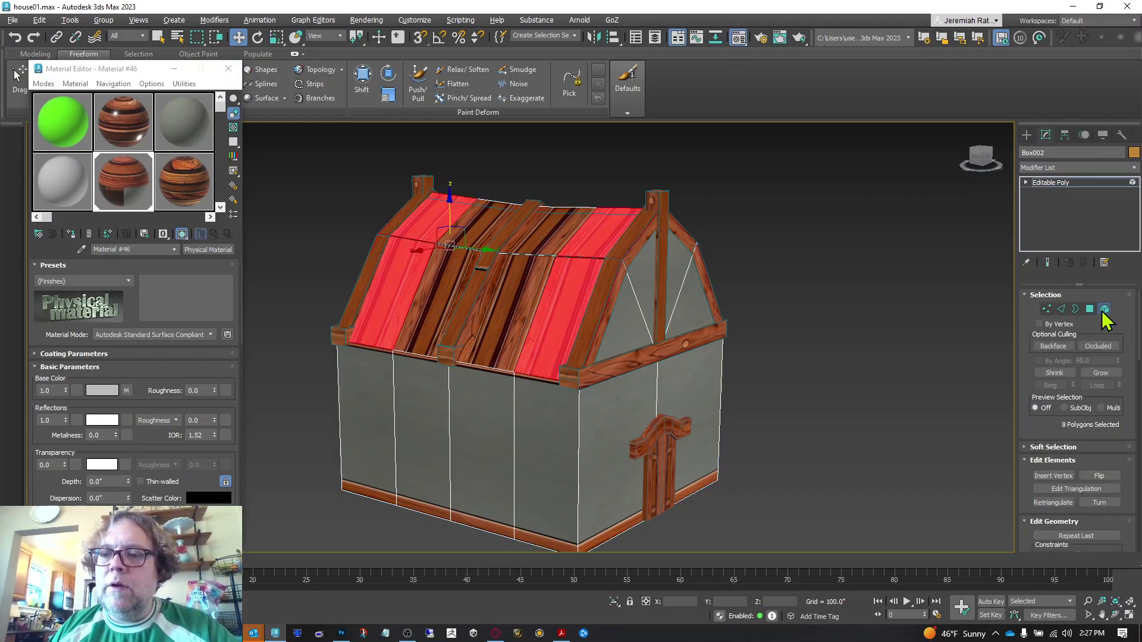
click(581, 408)
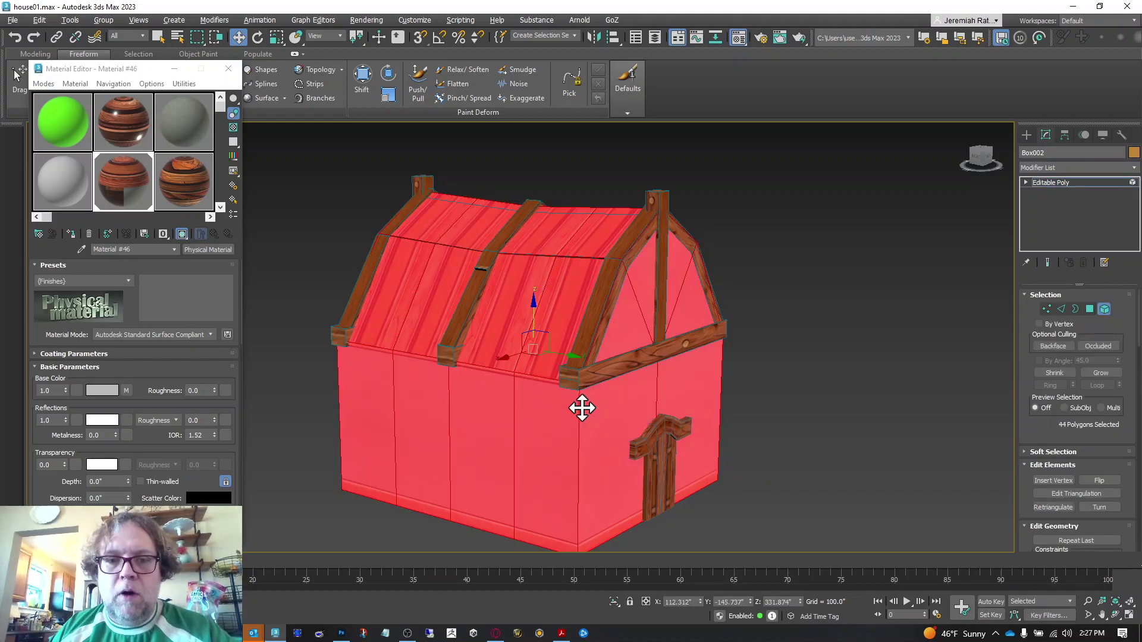
click(1089, 310)
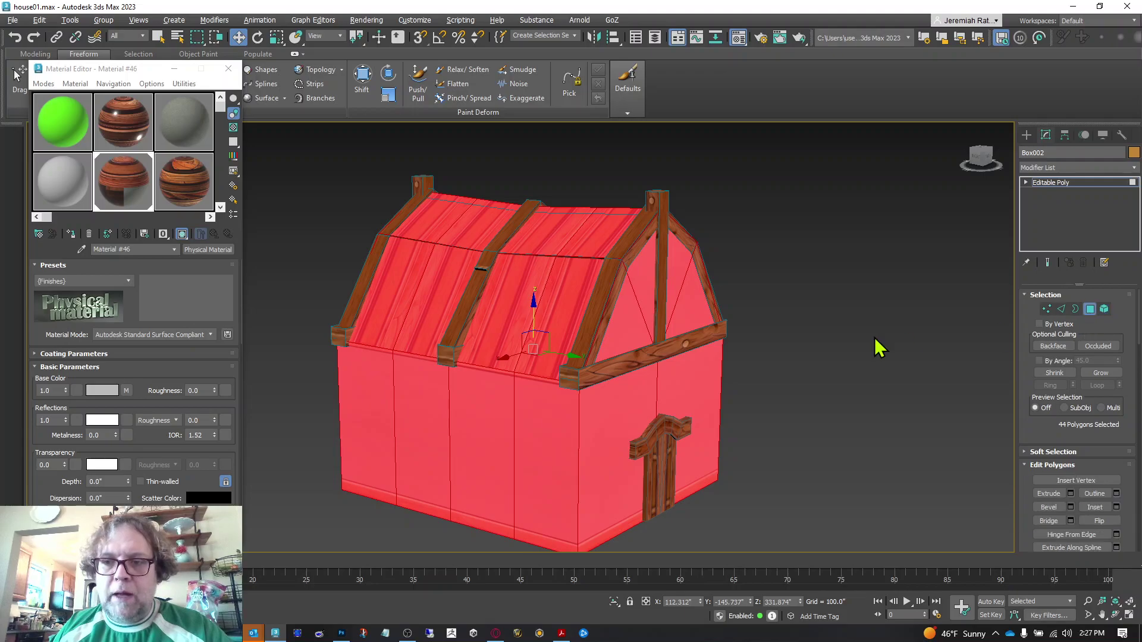
click(790, 321)
key(ctrl+a)
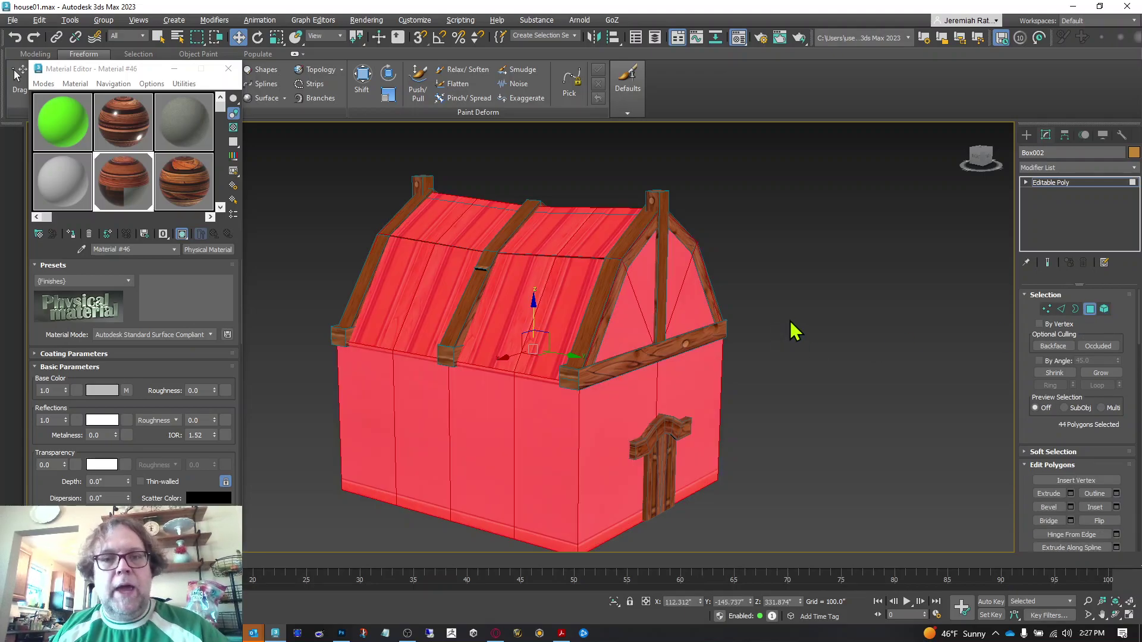
scroll(1112, 425, down, 2)
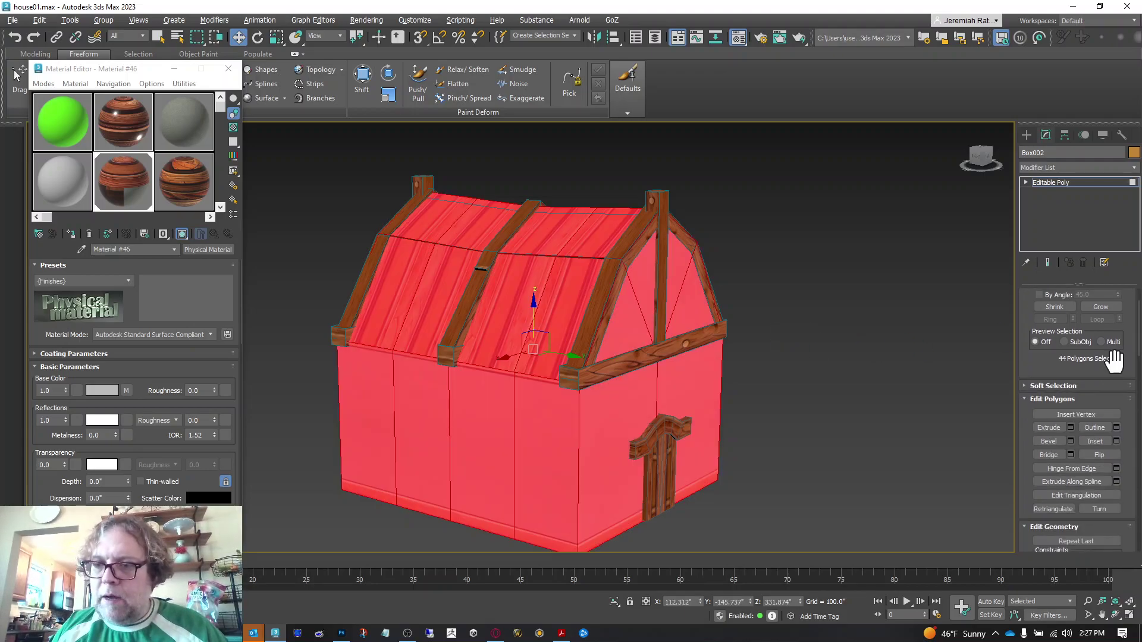
click(1098, 455)
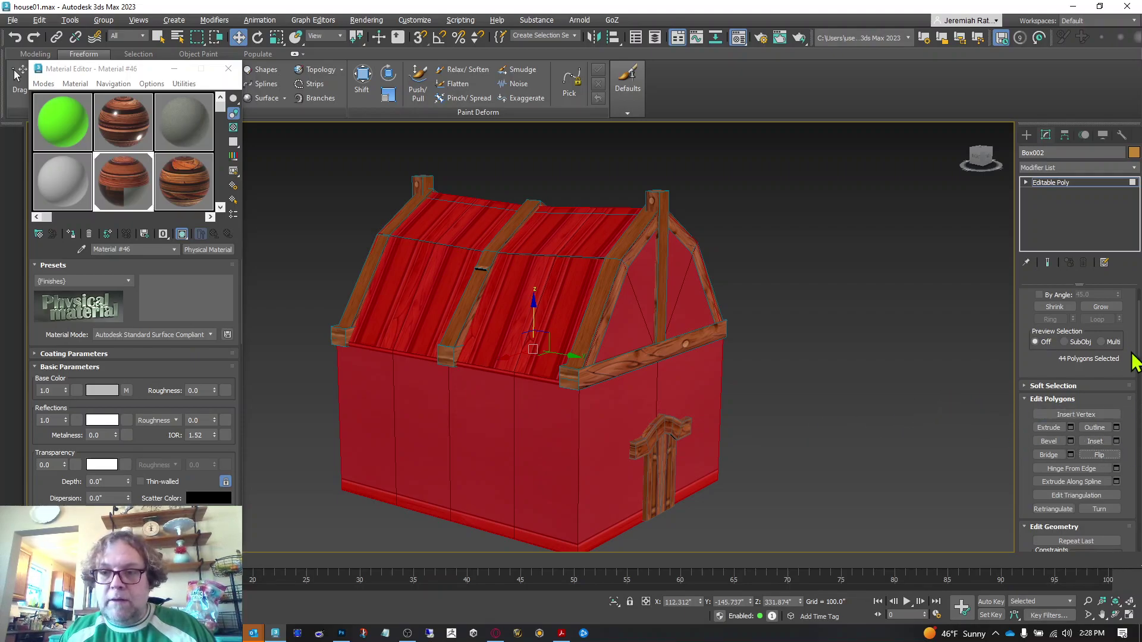
Attach all the other listed parts, Box001 through Object001, to the house body using the Attach List.
drag(1133, 359, 1122, 428)
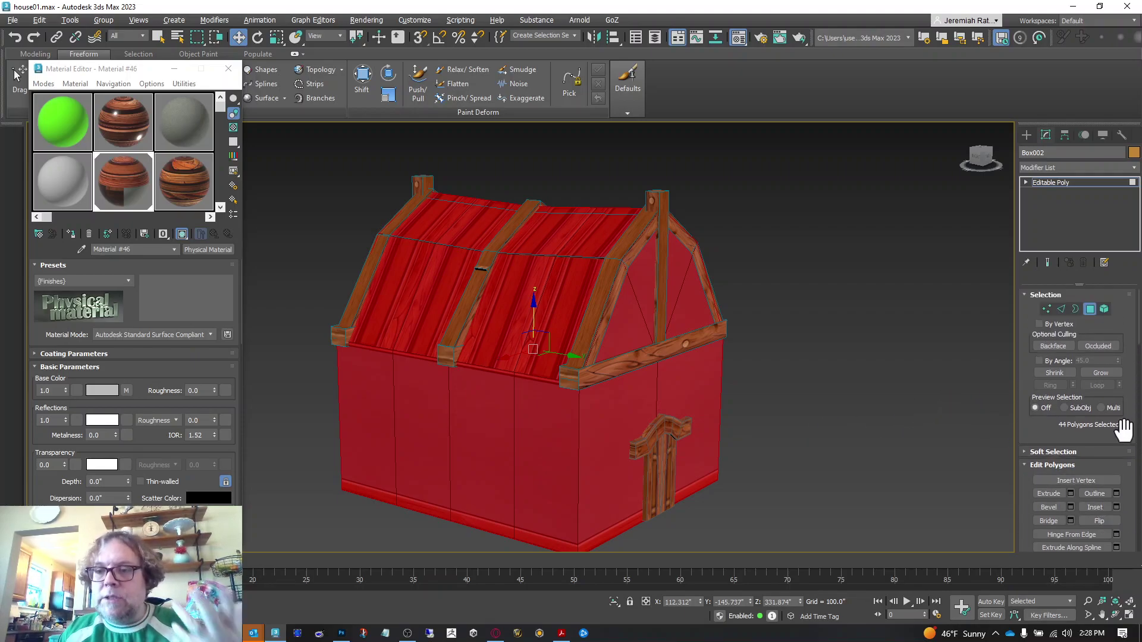
scroll(1129, 443, down, 3)
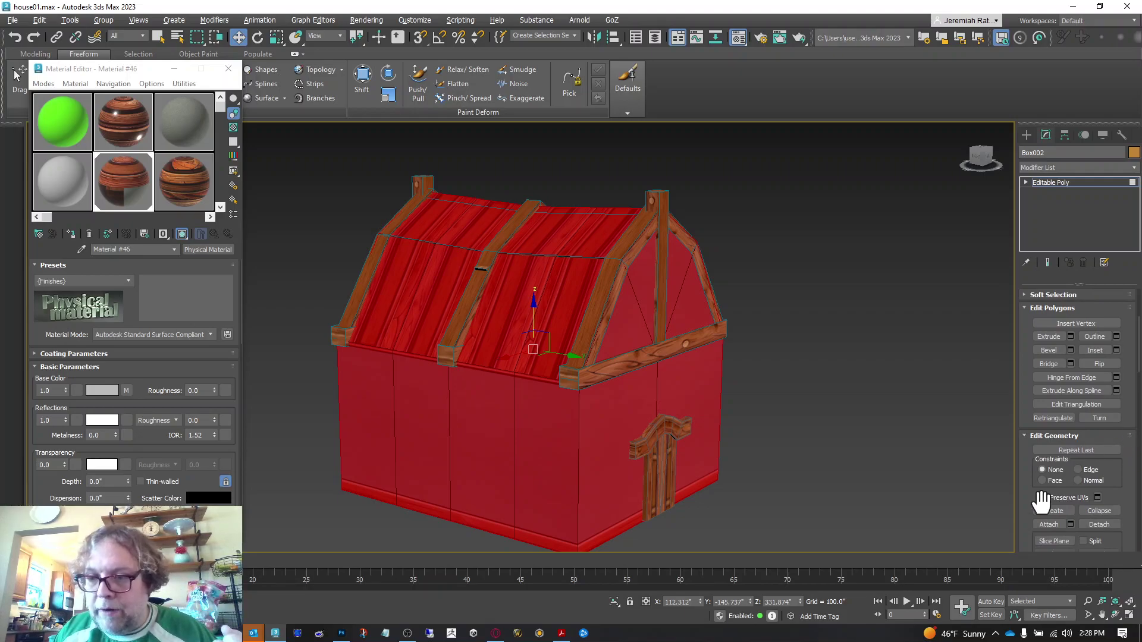
drag(1134, 502, 1133, 397)
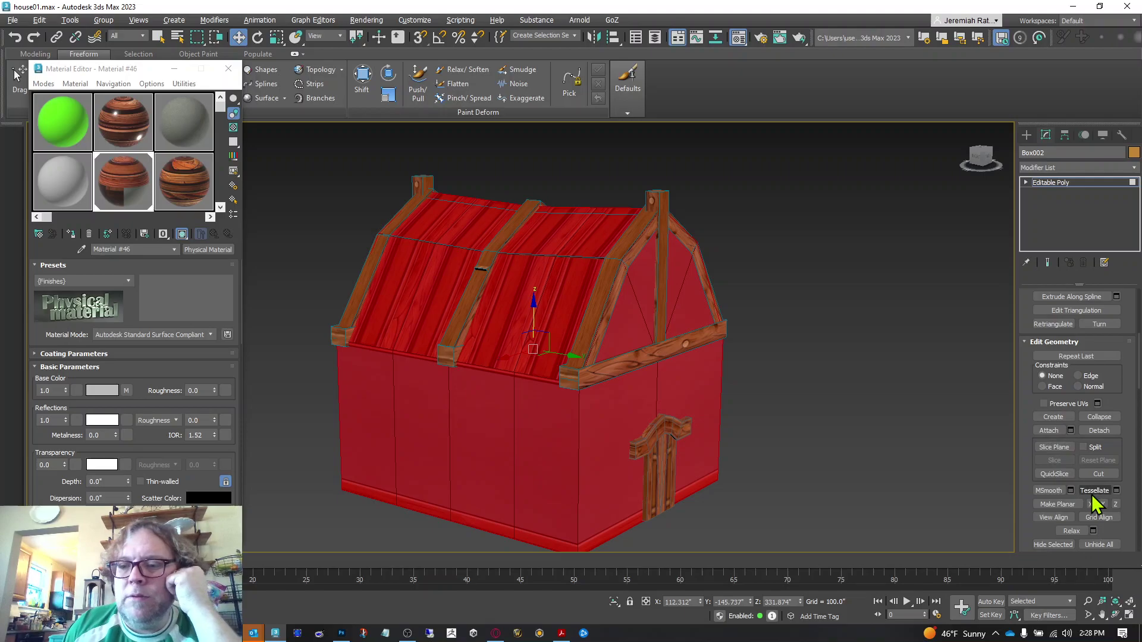
click(1070, 430)
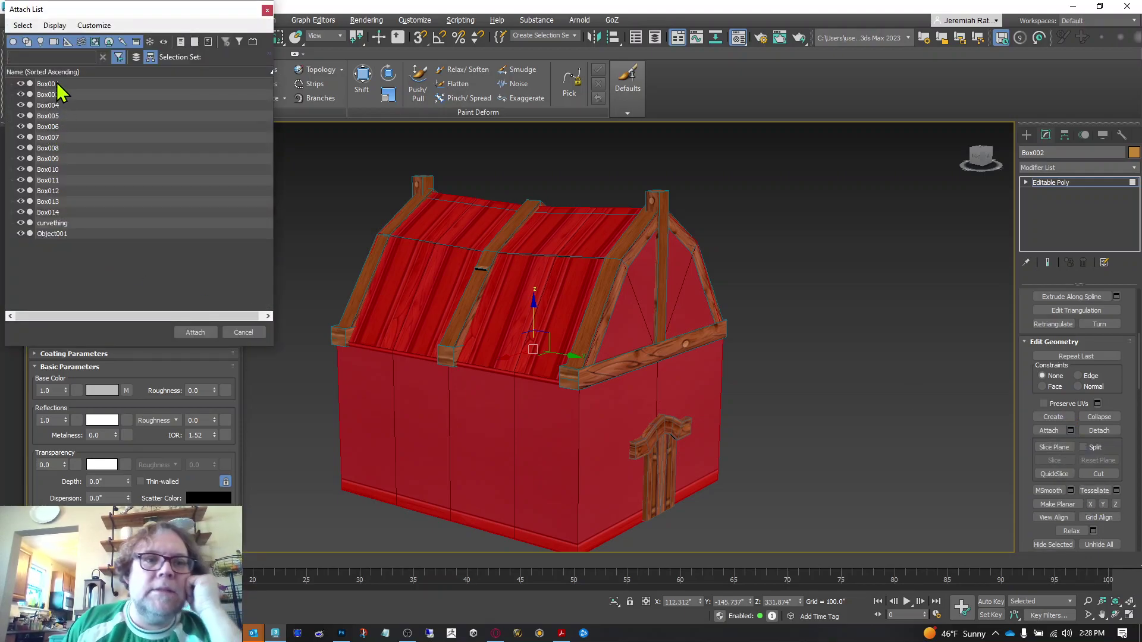
click(47, 84)
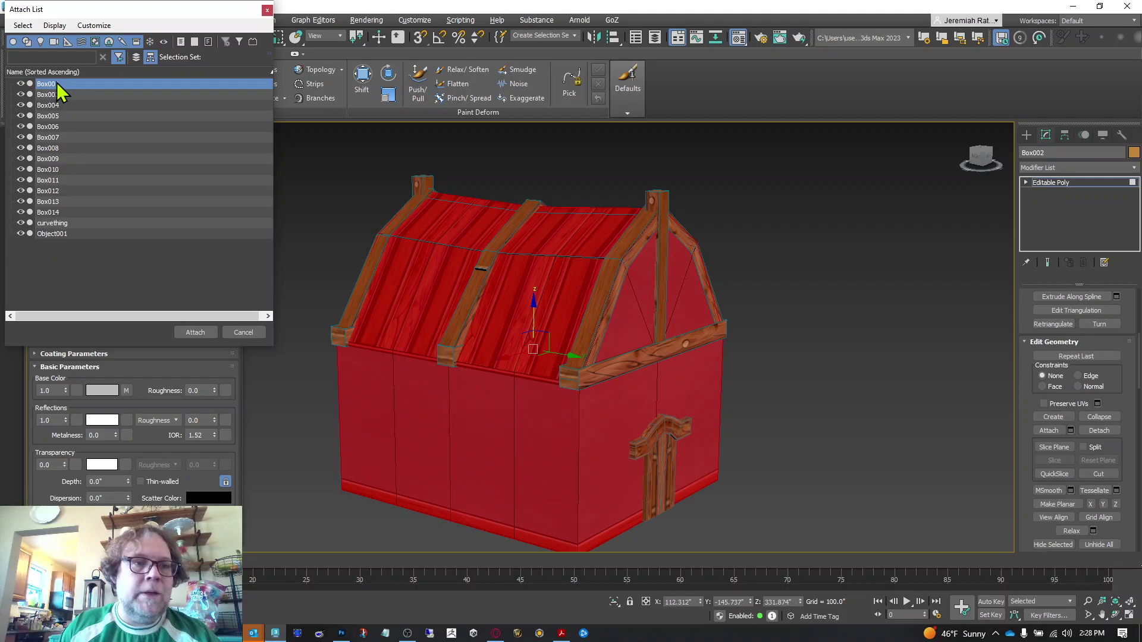
shift+click(52, 233)
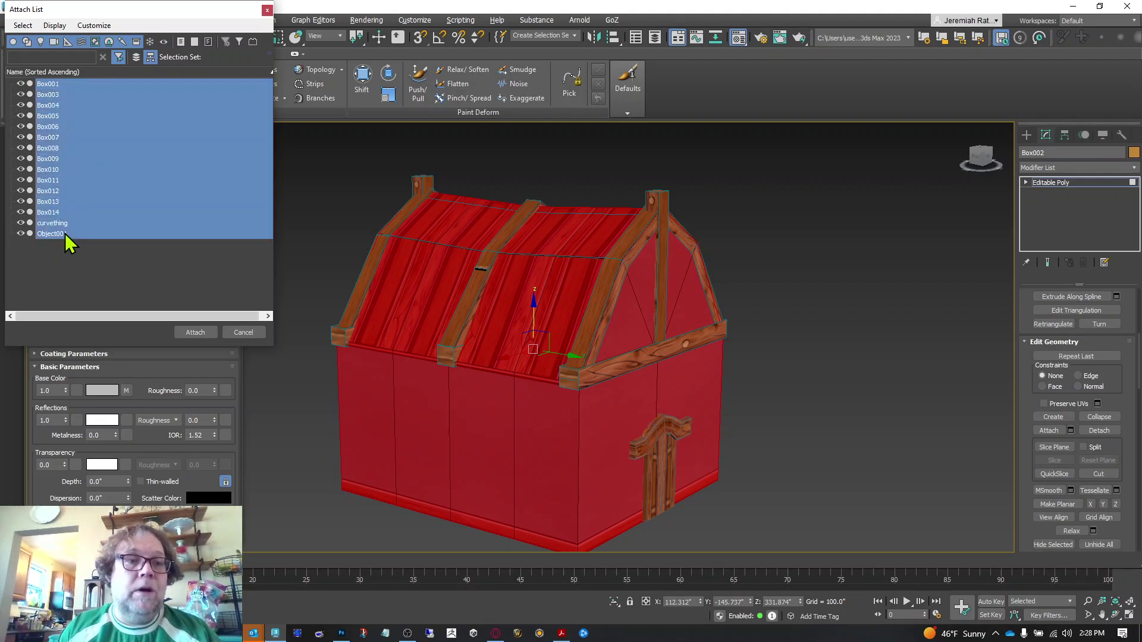
click(196, 332)
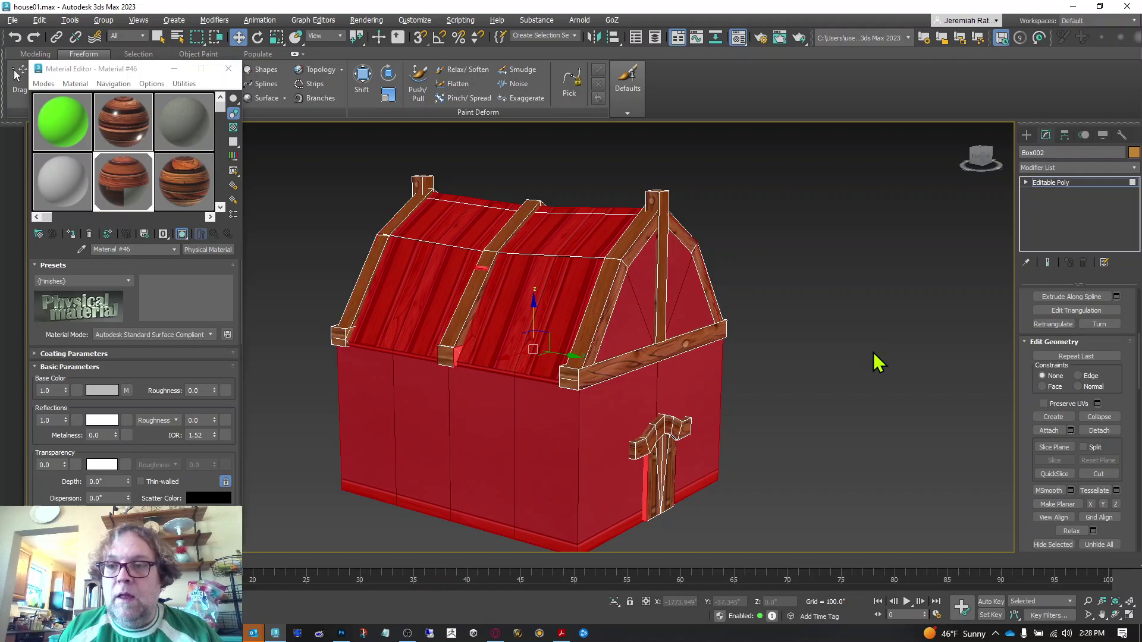
Try moving the horizontal beam under the front gable away as a separate element, and undo the move.
key(4)
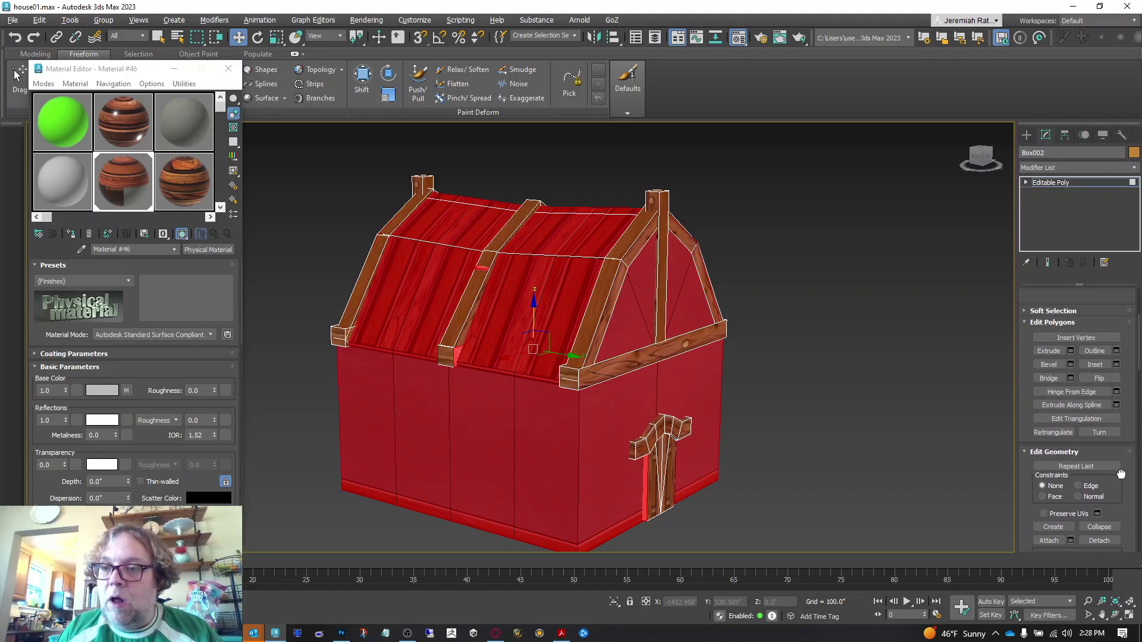
scroll(1130, 428, up, 3)
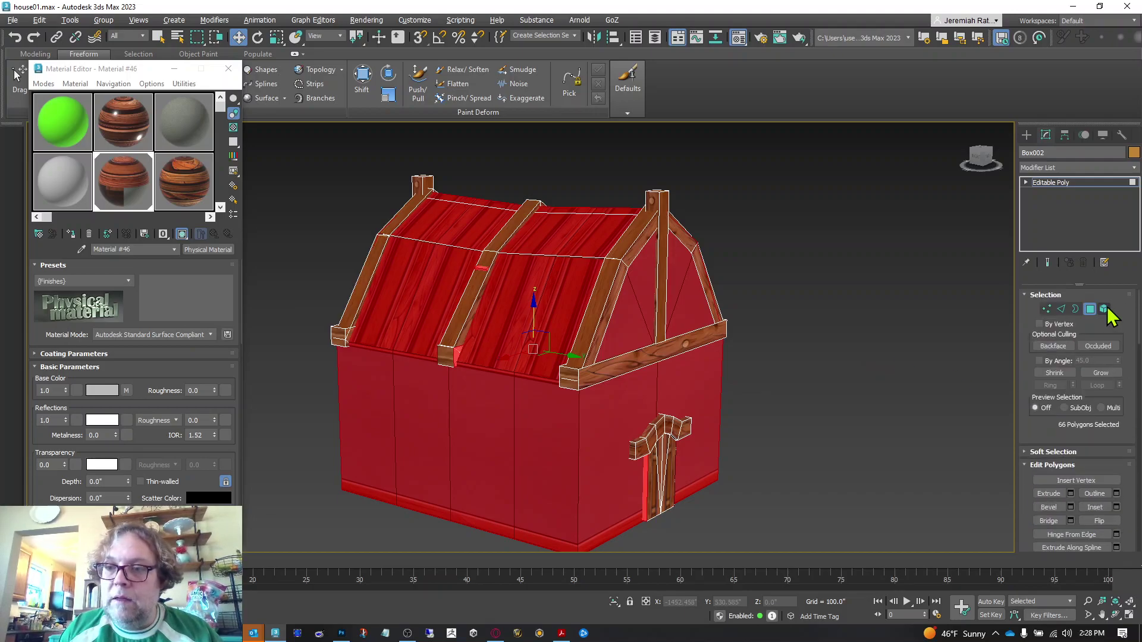
click(1104, 315)
click(868, 365)
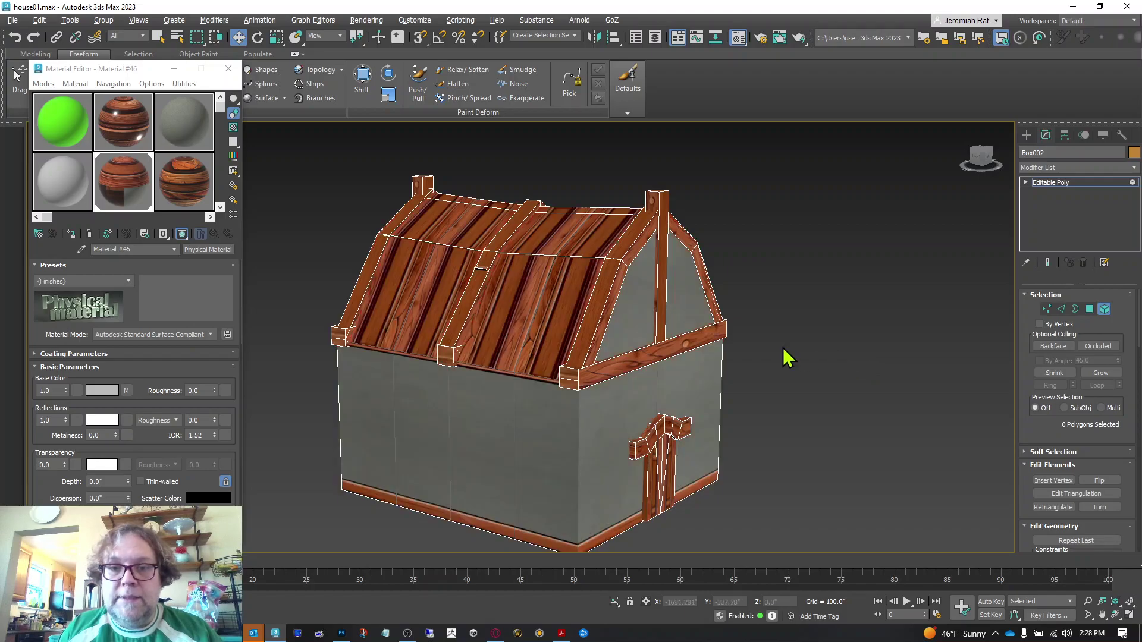
click(608, 374)
drag(673, 355, 876, 455)
key(ctrl+z)
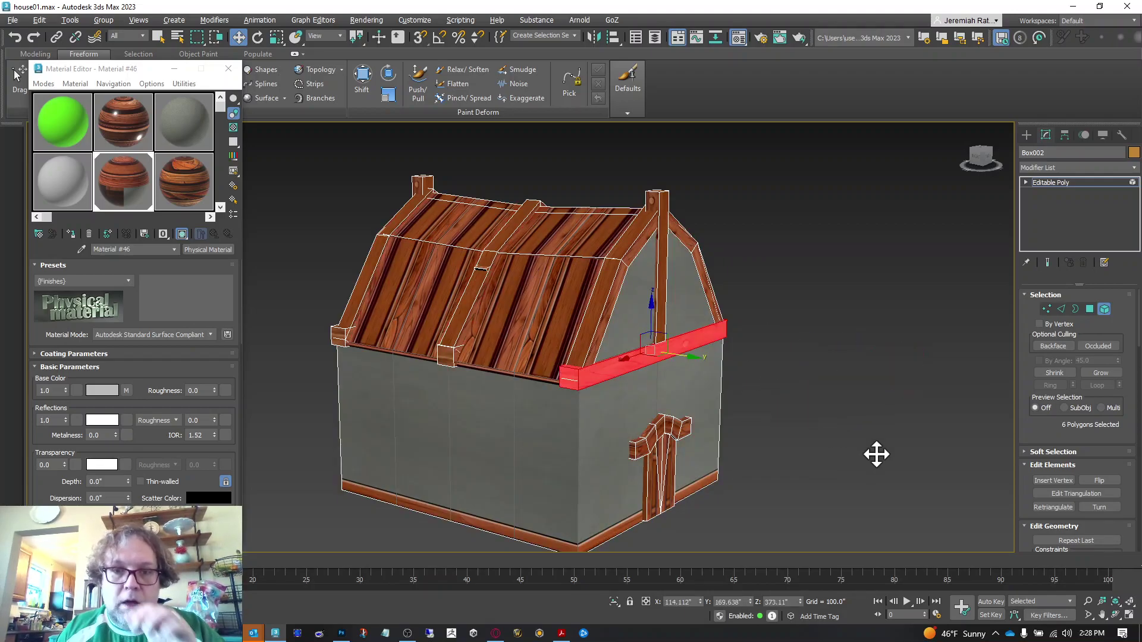
click(876, 454)
Leave element editing, render the attached house in the perspective view, and close the rendered frame.
scroll(438, 402, up, 6)
scroll(439, 403, down, 2)
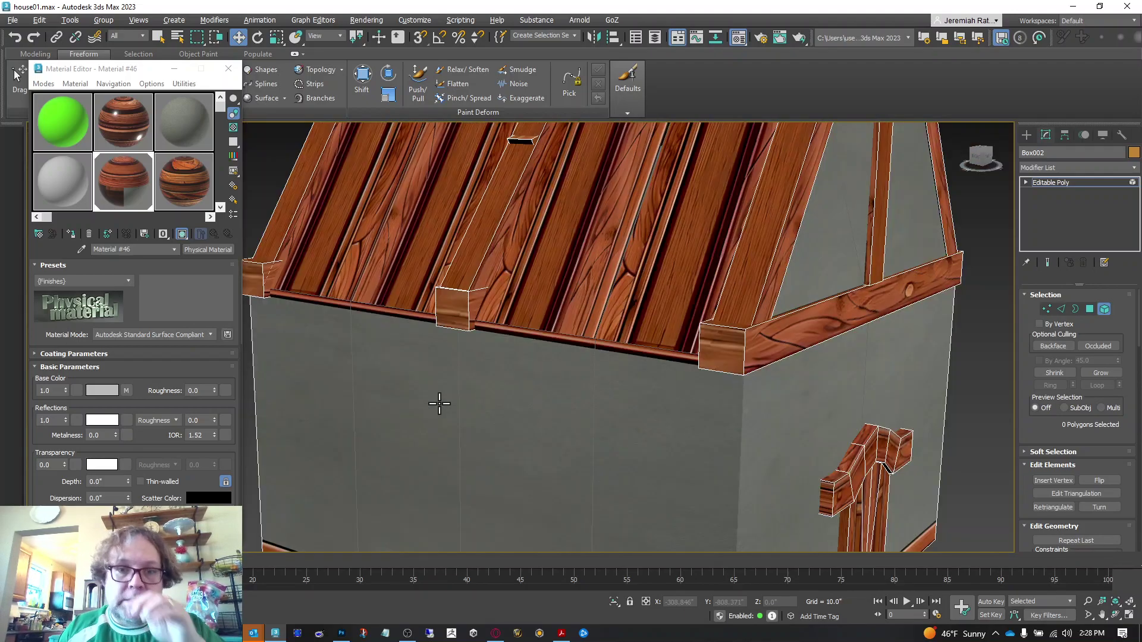
scroll(439, 404, down, 10)
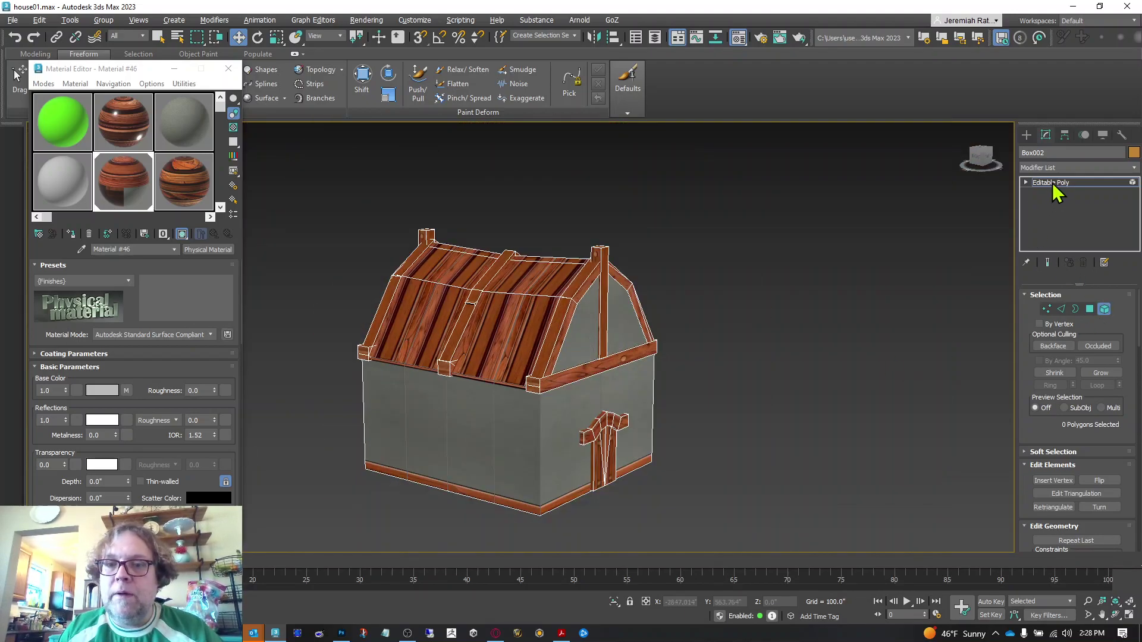
click(1053, 184)
click(847, 284)
click(980, 156)
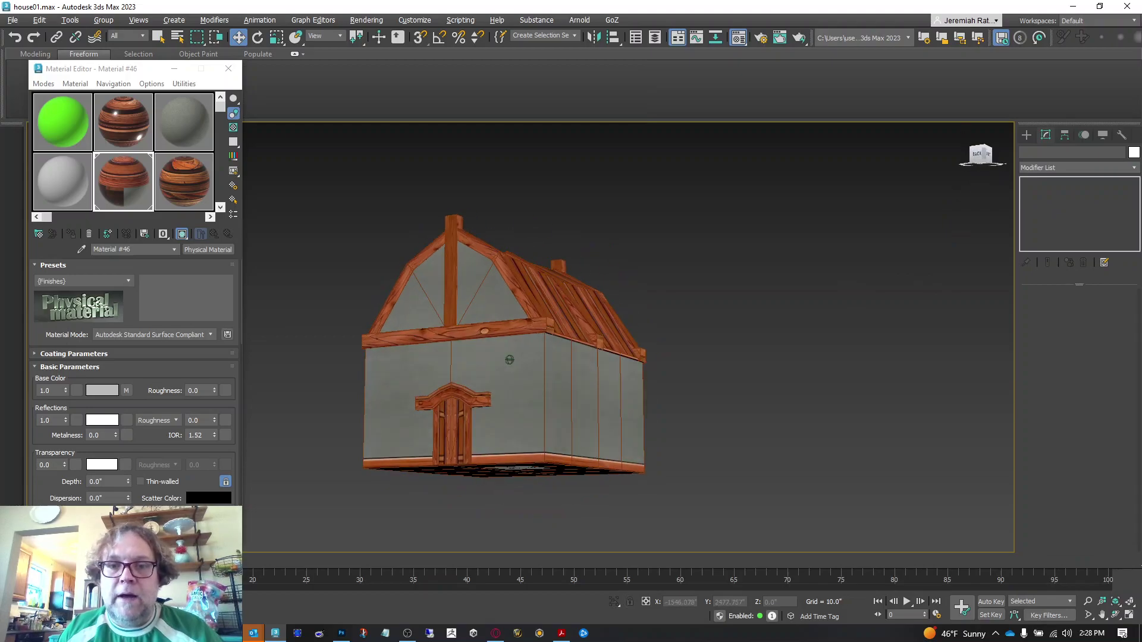
click(981, 159)
click(985, 163)
key(shift+q)
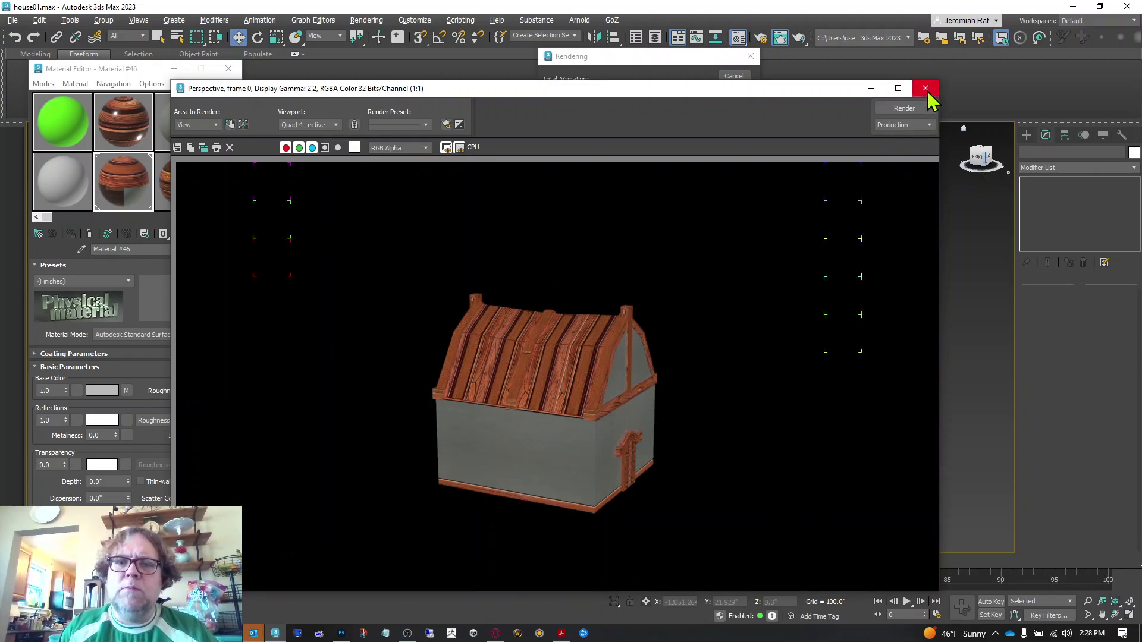
click(927, 91)
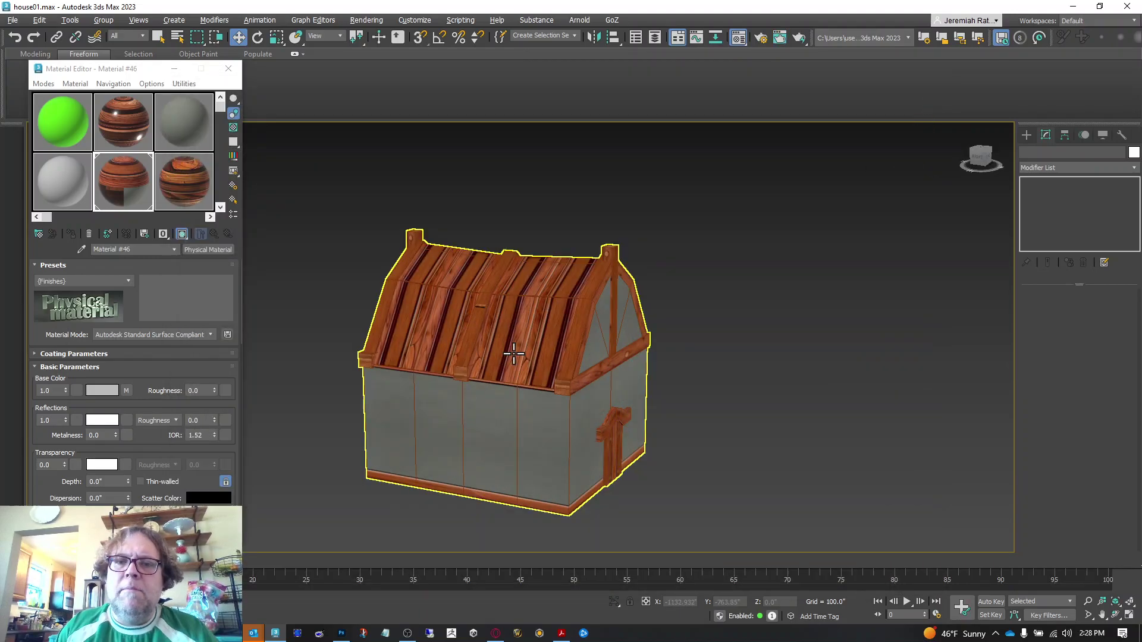
Inspect the house's wall element up close at element level and examine the whole model from the front and side.
click(522, 361)
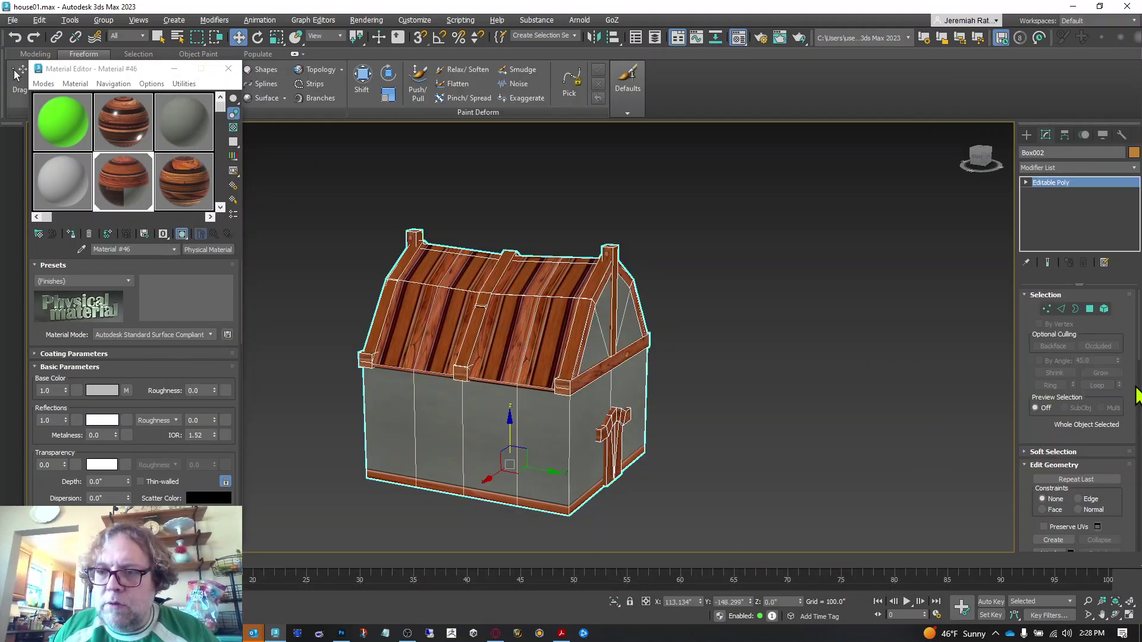
click(1103, 309)
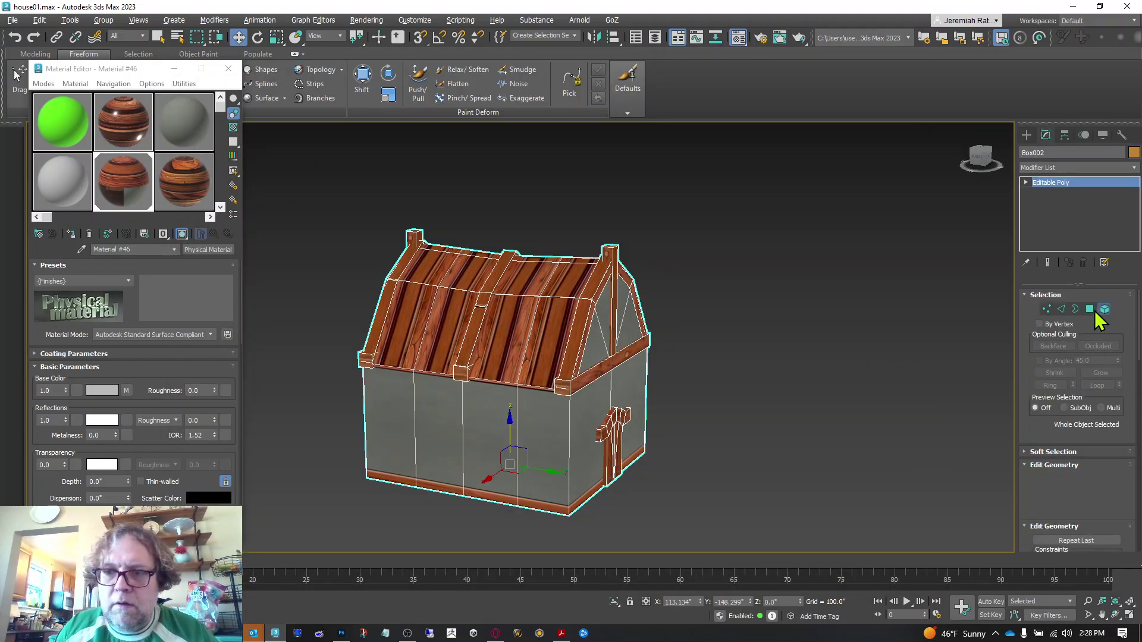
click(538, 410)
click(903, 420)
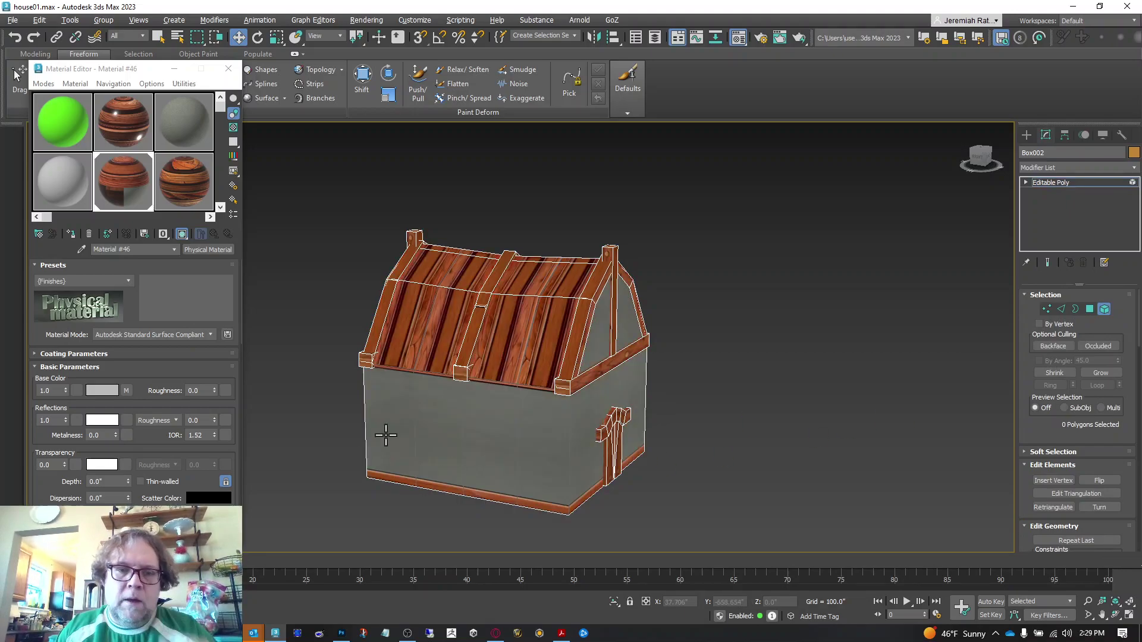
scroll(384, 434, up, 5)
scroll(385, 435, down, 5)
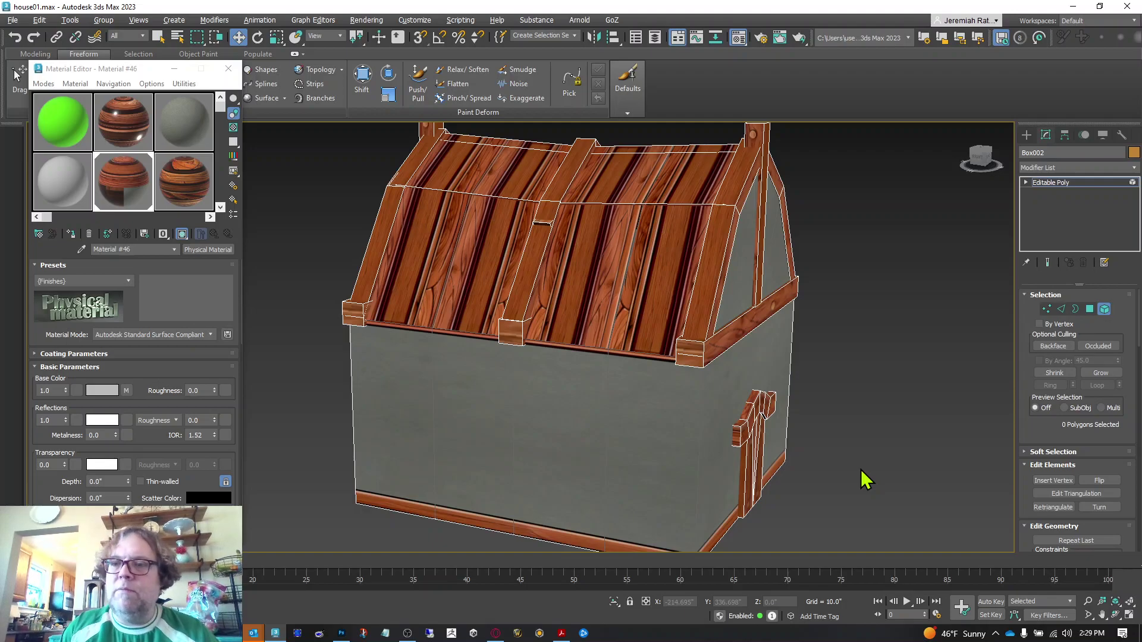
click(1046, 183)
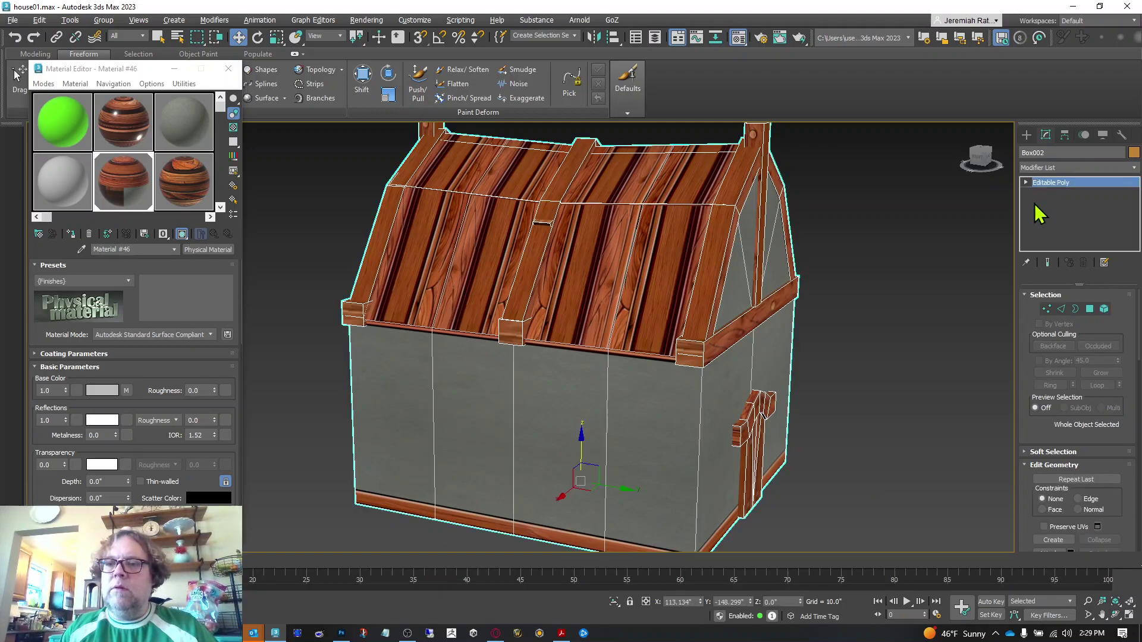
click(928, 308)
click(978, 159)
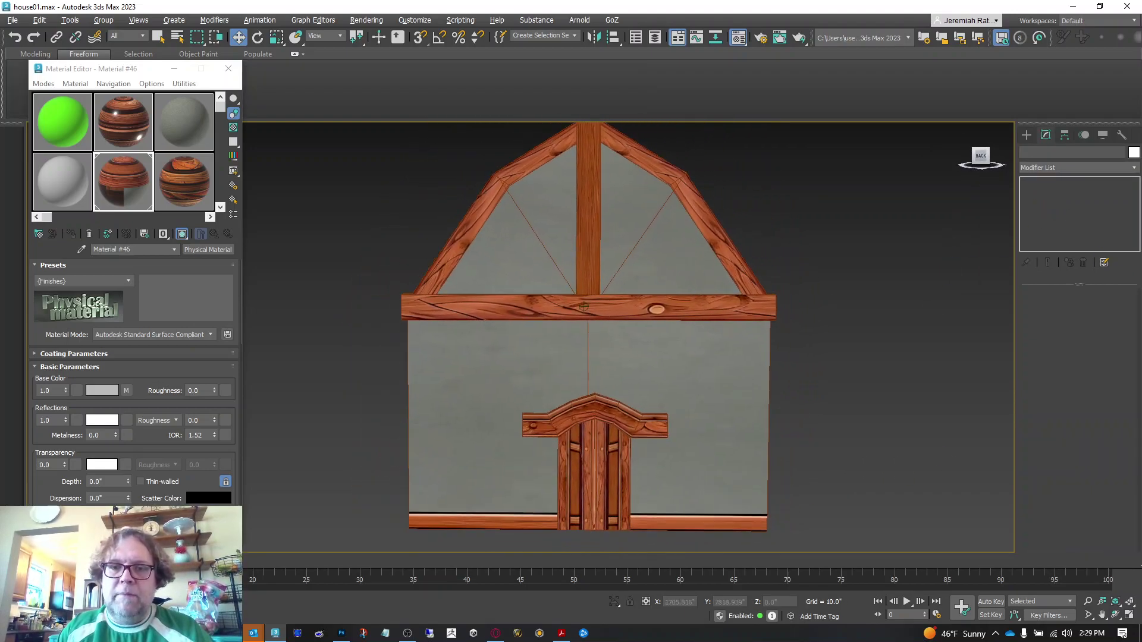
alt+middle_drag(583, 306, 583, 306)
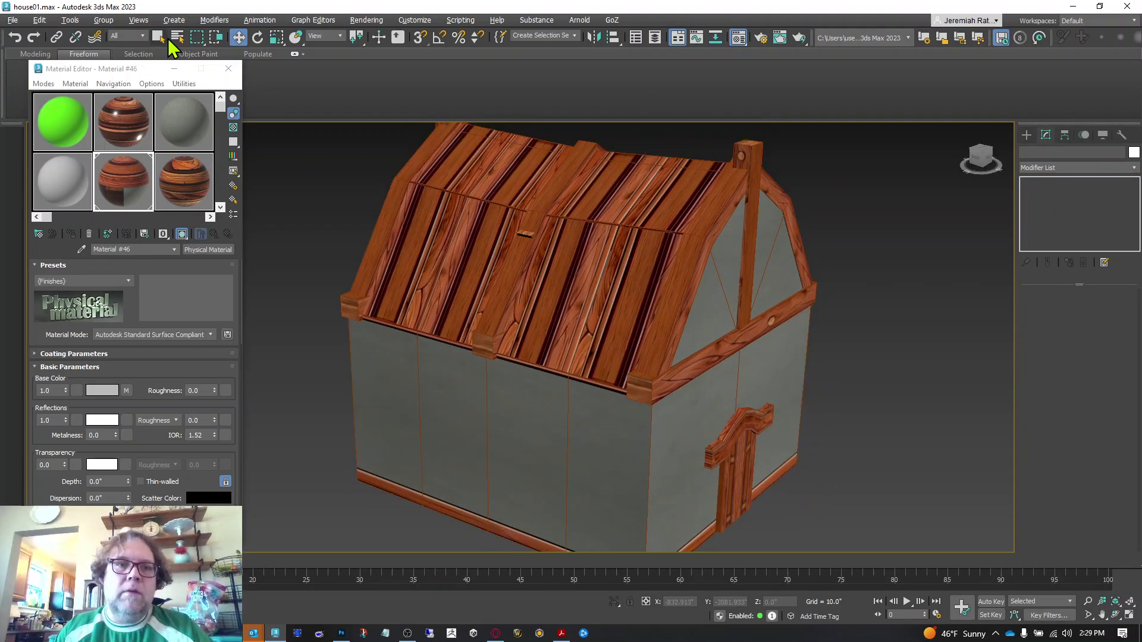
Close the Material Editor and select the attached house as a whole object.
click(476, 272)
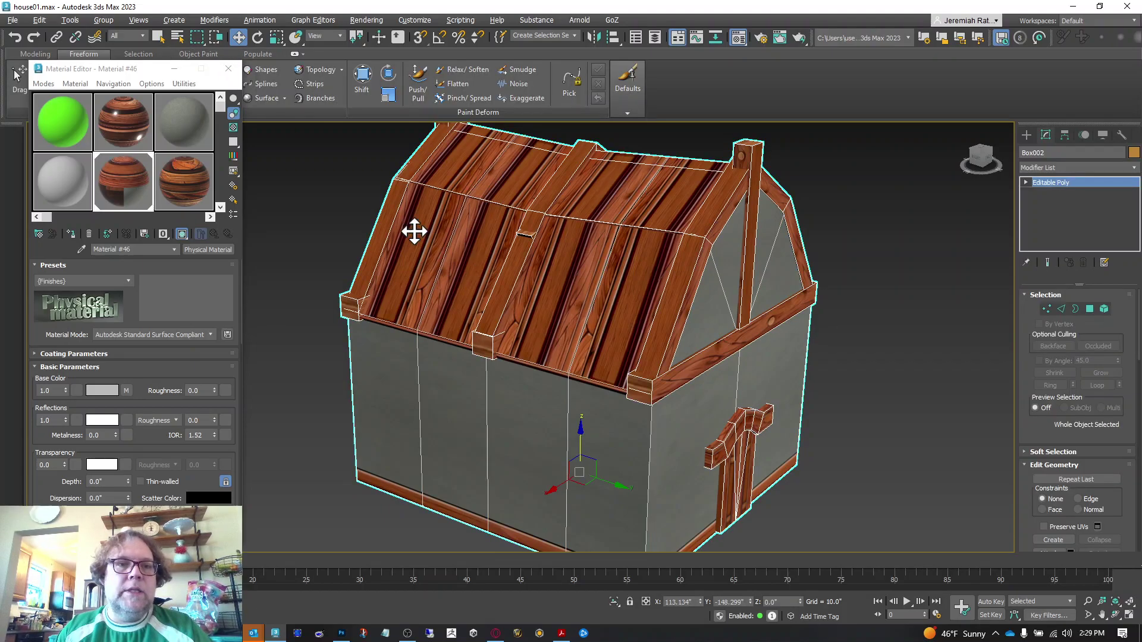
click(227, 68)
click(839, 379)
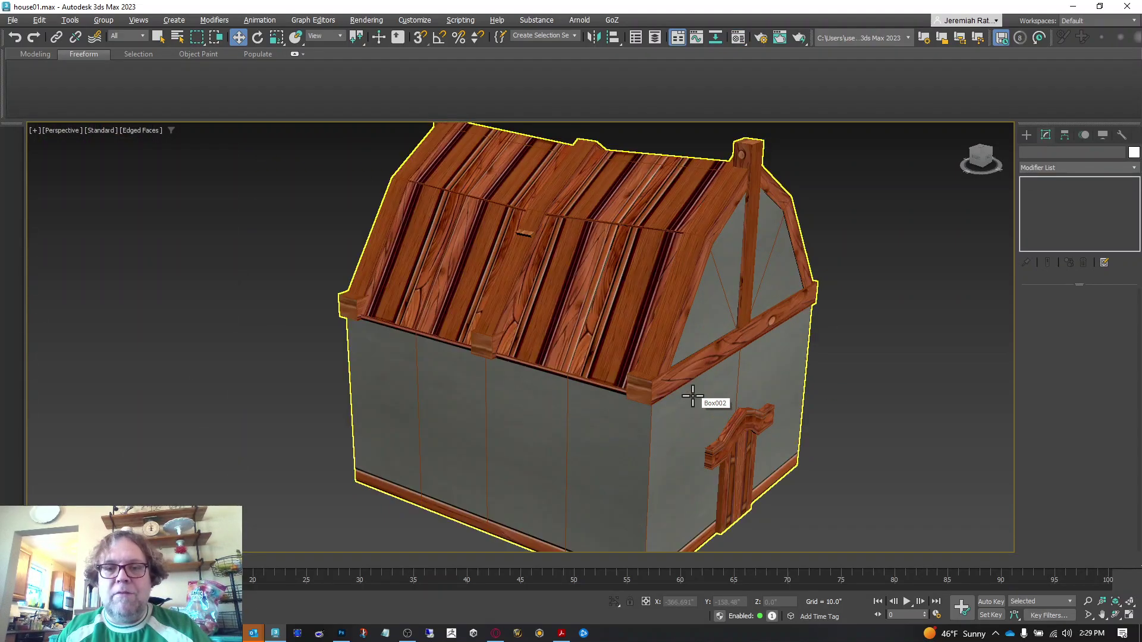
click(692, 395)
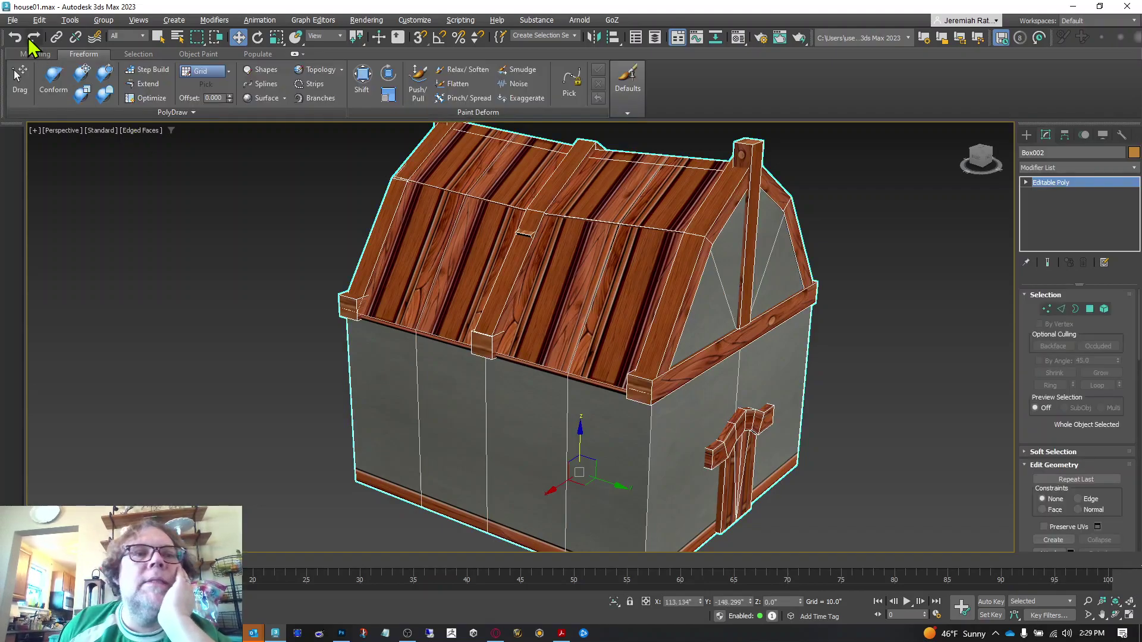
click(13, 20)
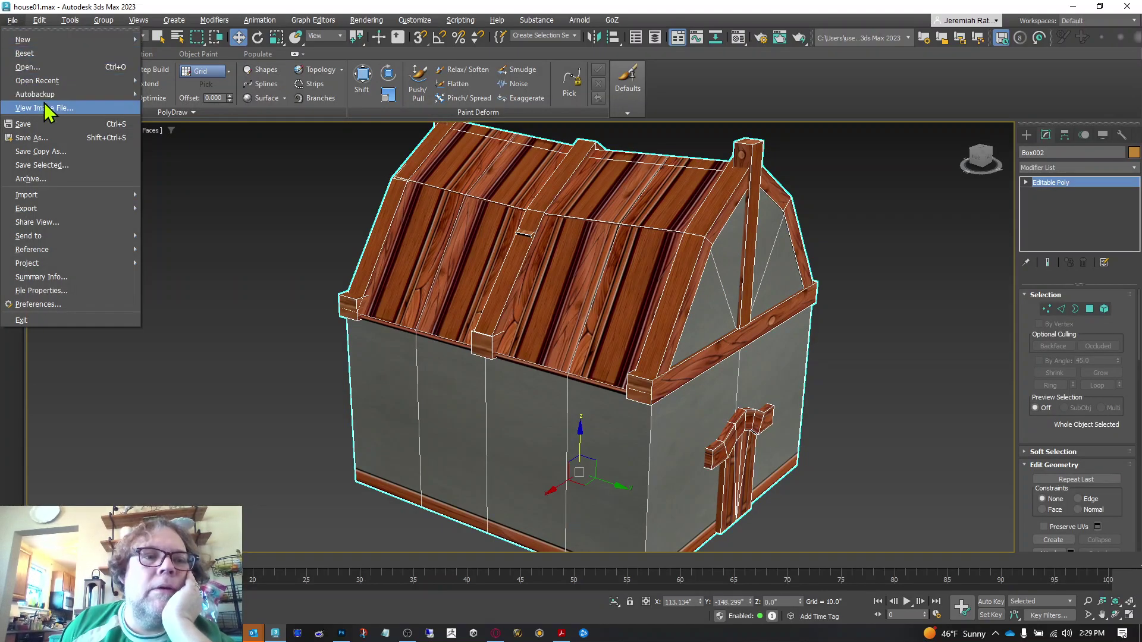
mouse_move(105, 205)
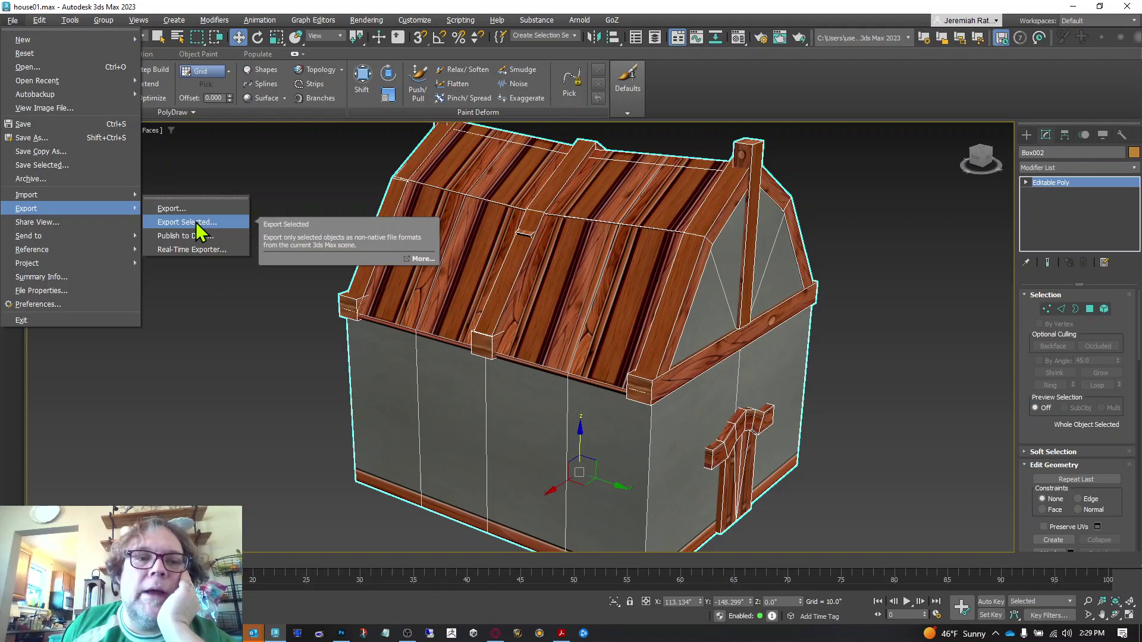
click(809, 256)
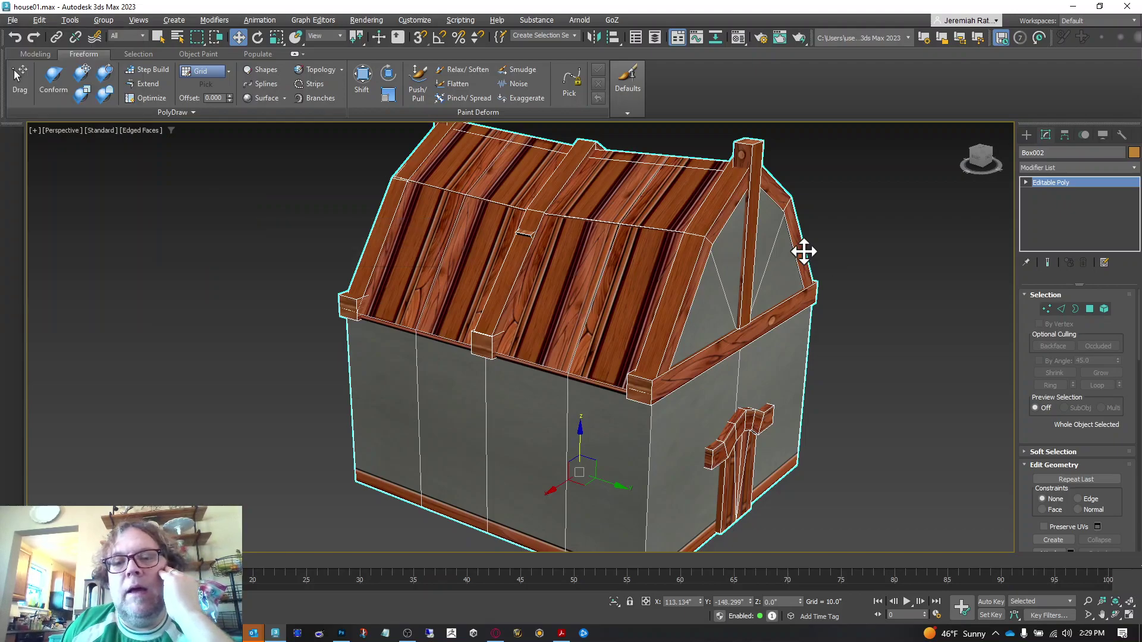
drag(983, 171, 982, 171)
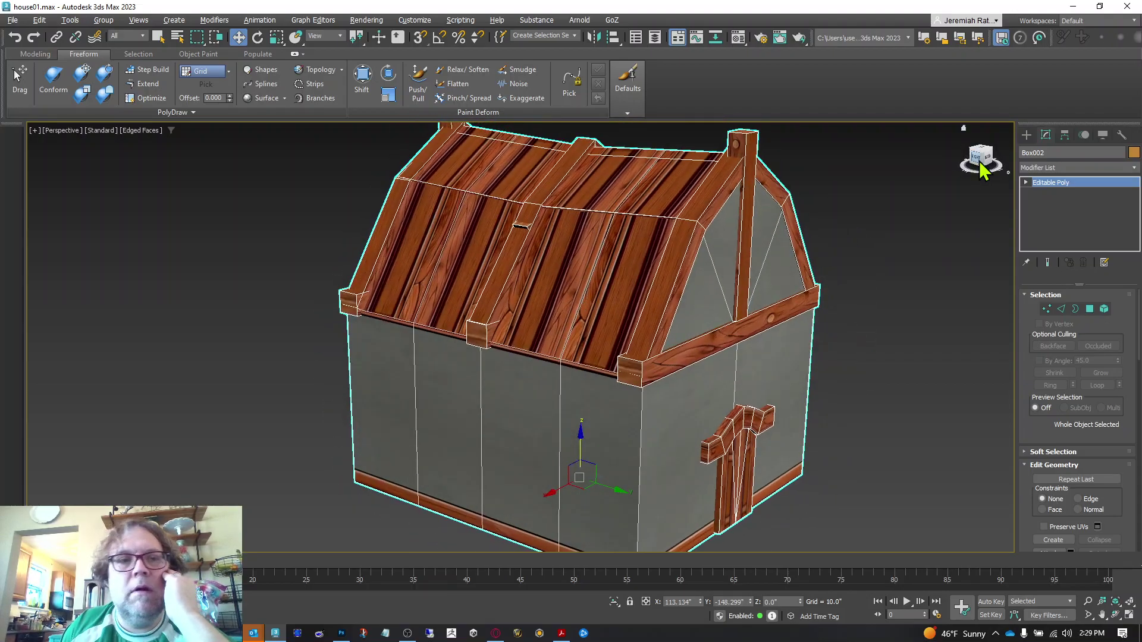
Begin exporting the scene and choose the Downloads folder as the destination.
click(13, 20)
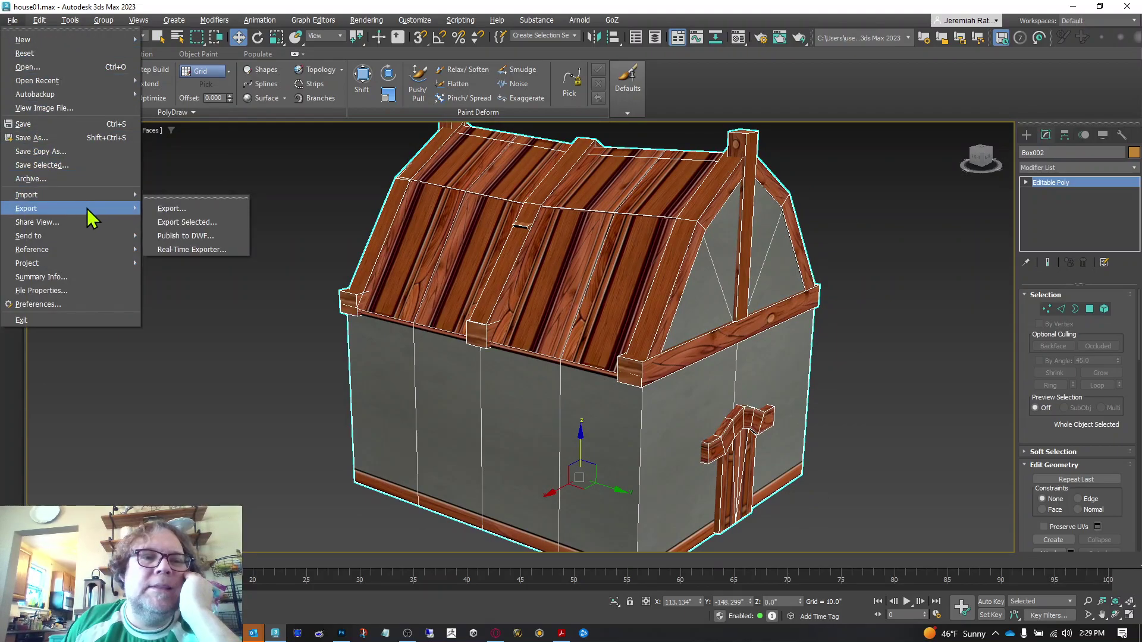
click(190, 209)
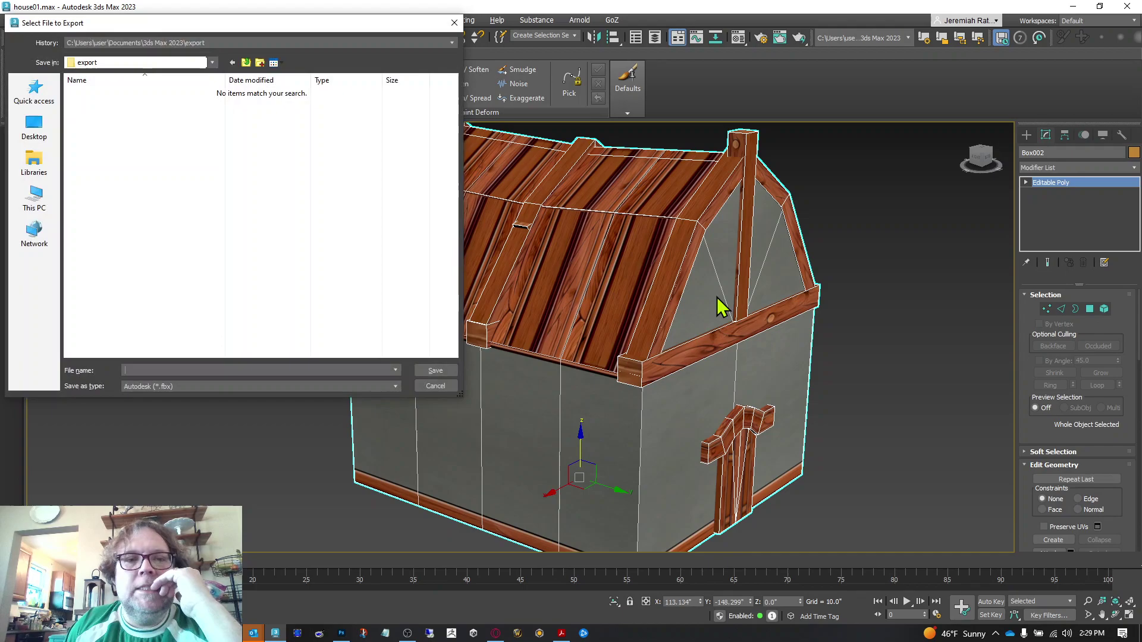
click(34, 128)
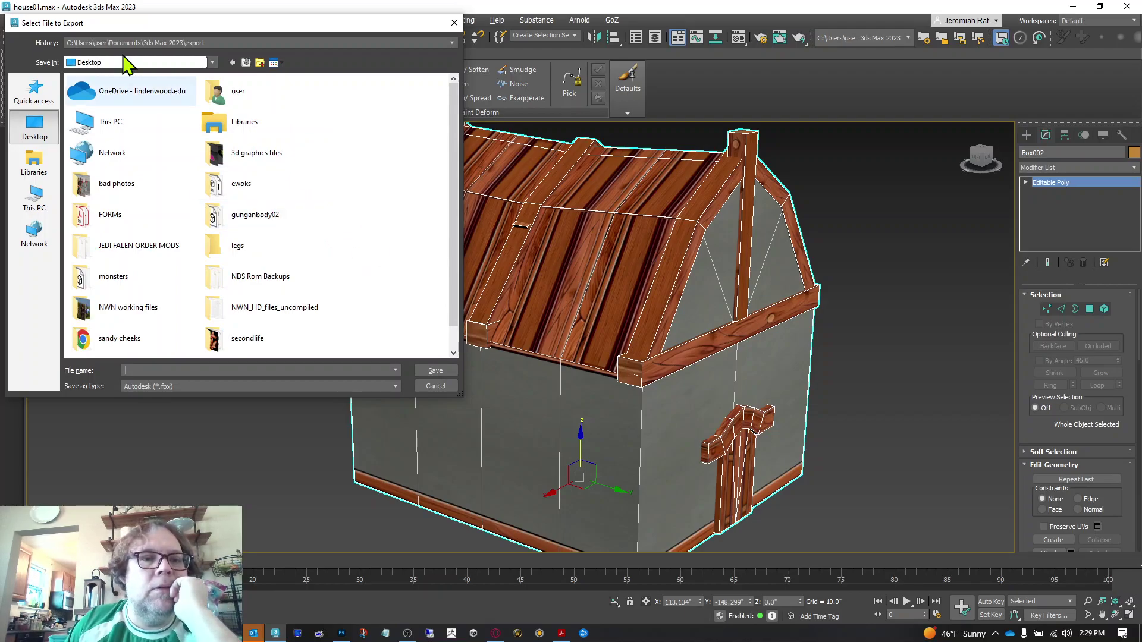
click(34, 105)
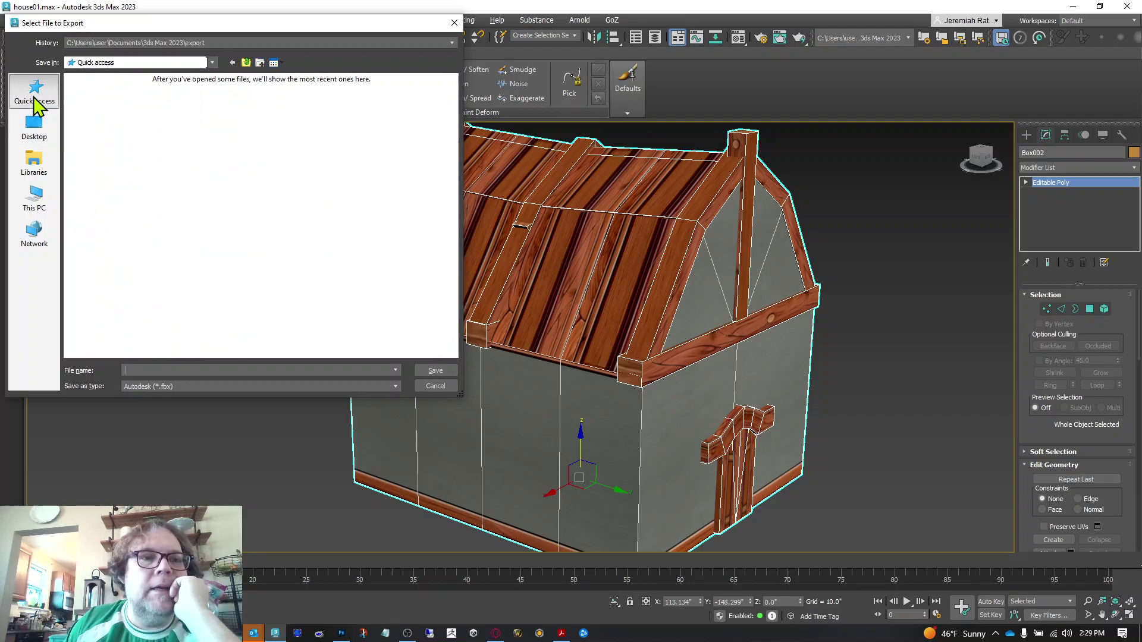
double_click(128, 150)
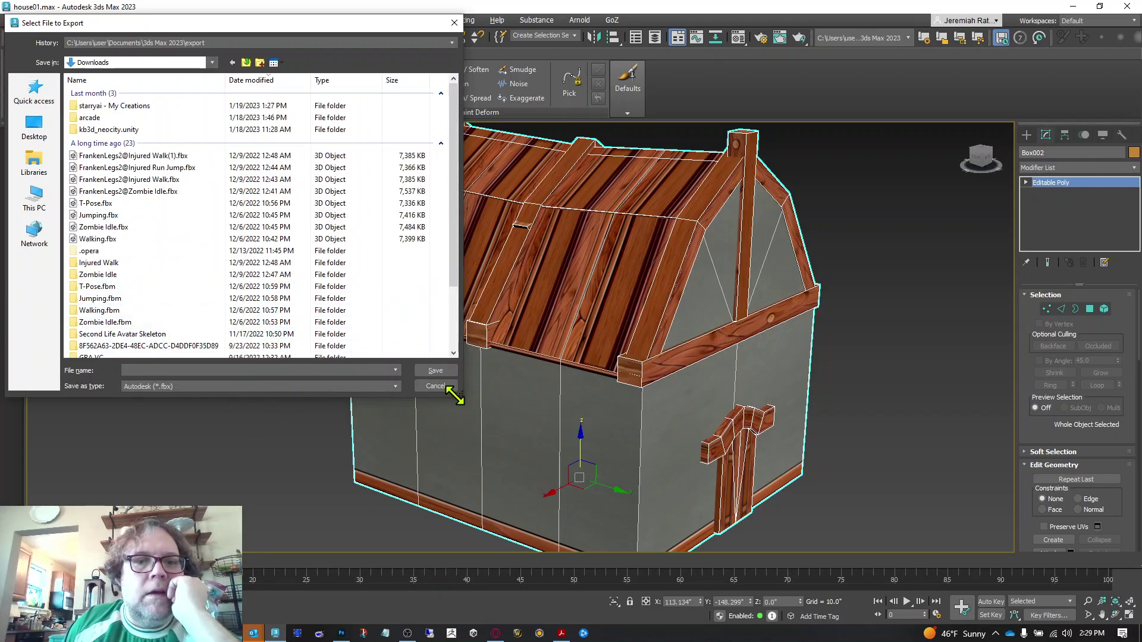
drag(459, 394, 424, 277)
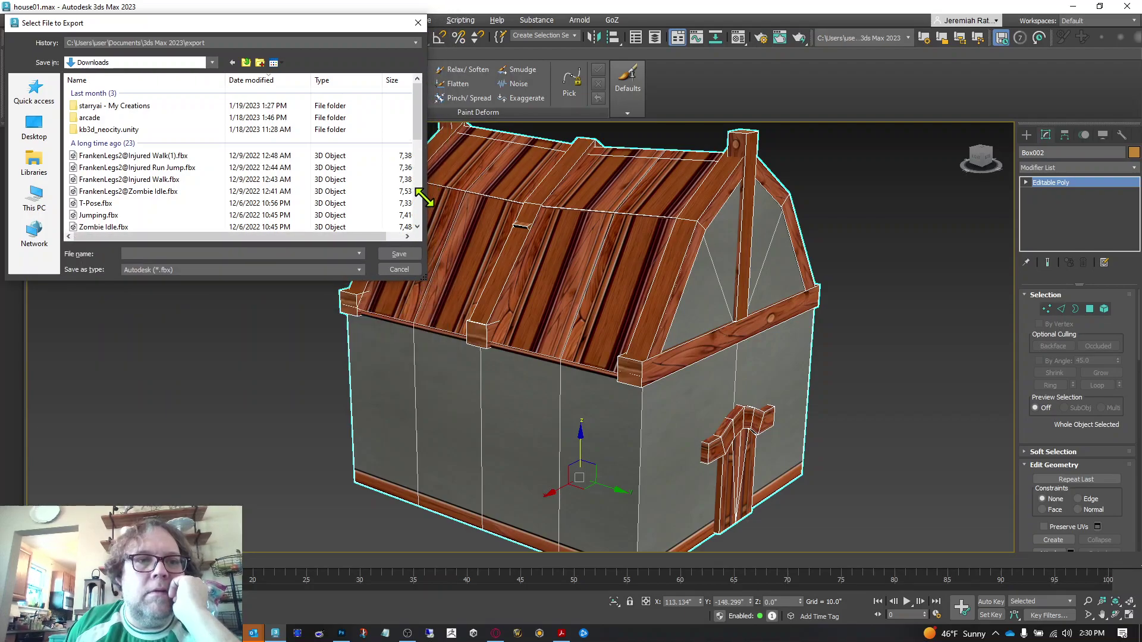
click(162, 255)
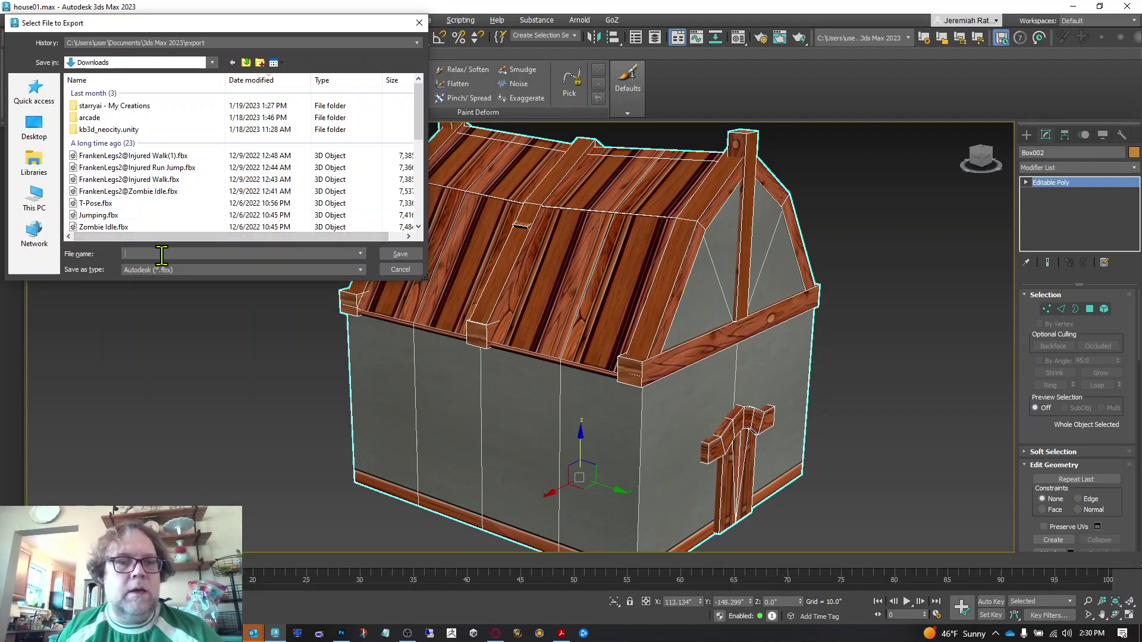
Export the house in GL Transmission Format as My_Inn, keeping binary .glb output and baked materials.
click(173, 271)
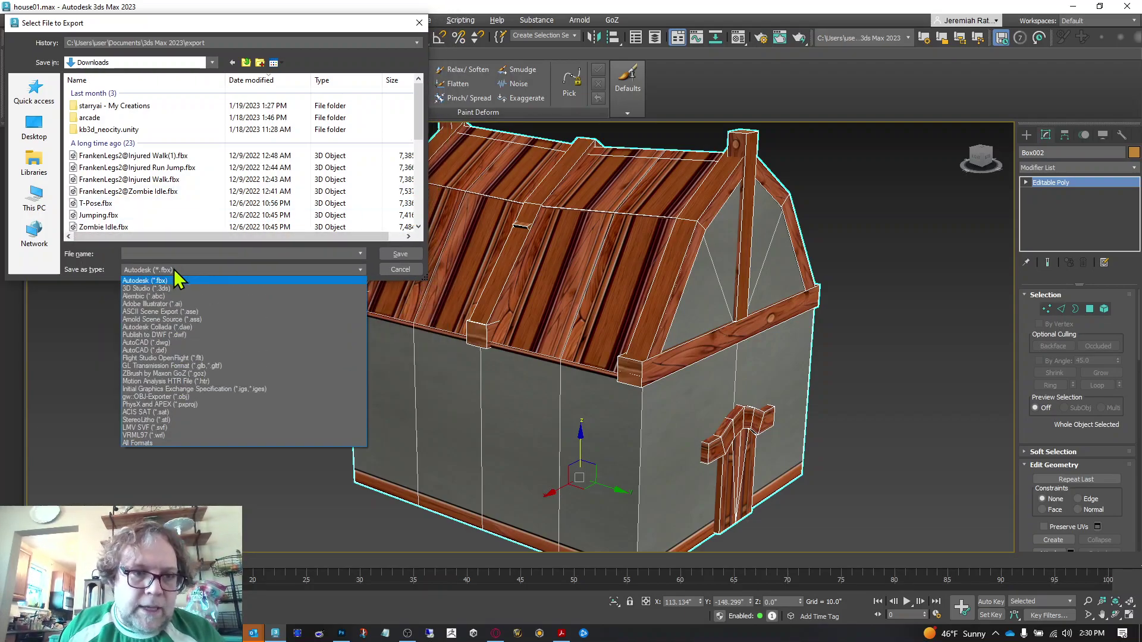
click(192, 366)
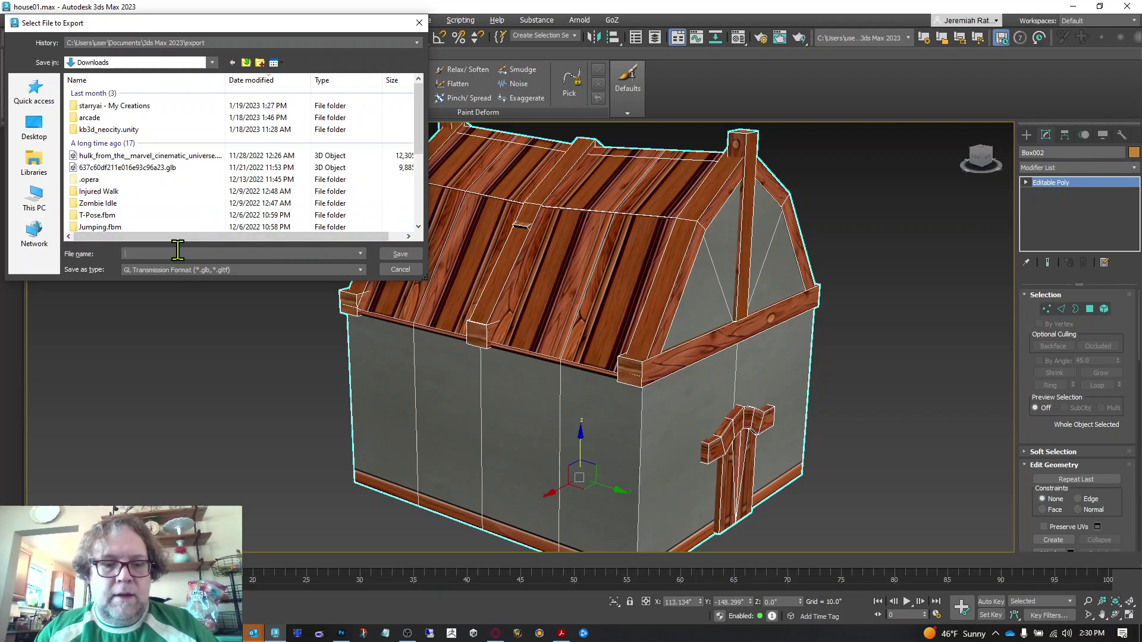
text(M)
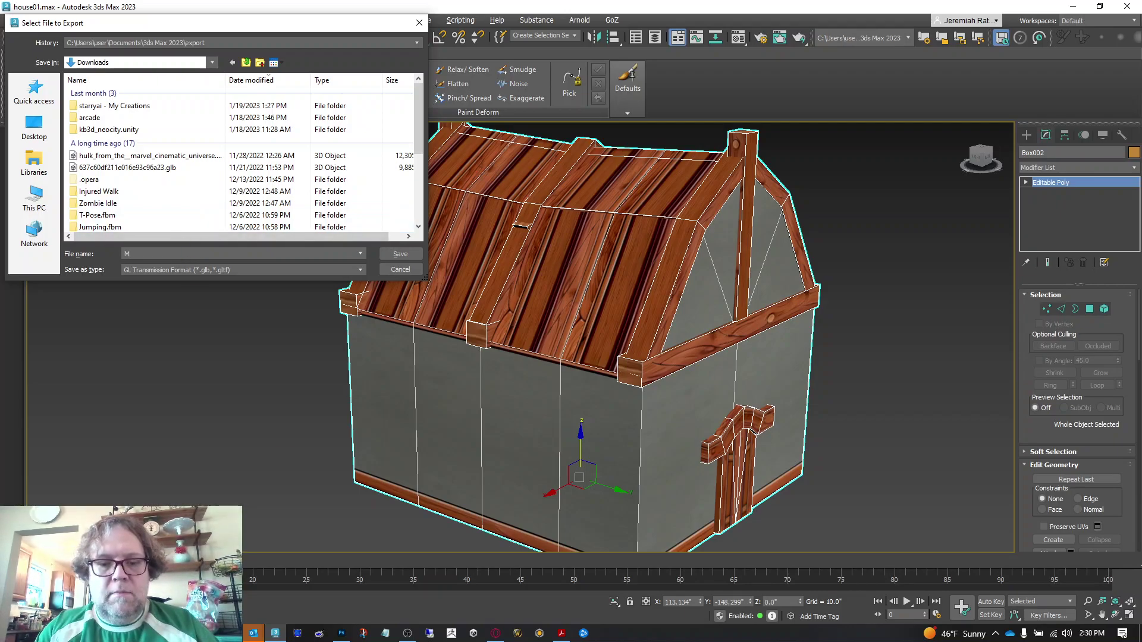
text(y_Inn)
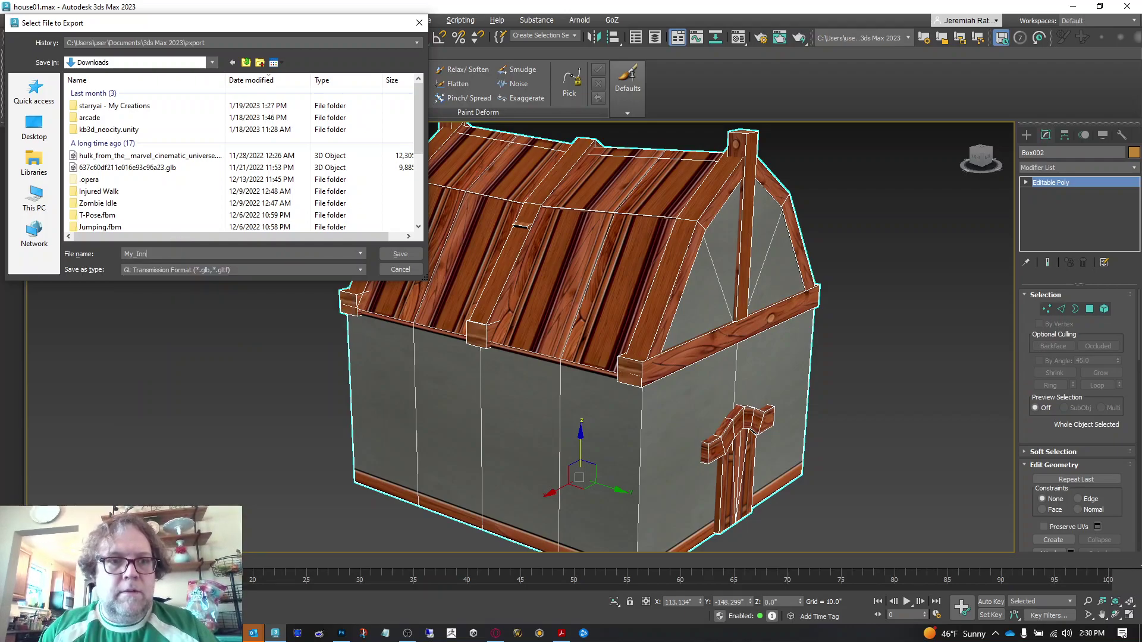
key(Return)
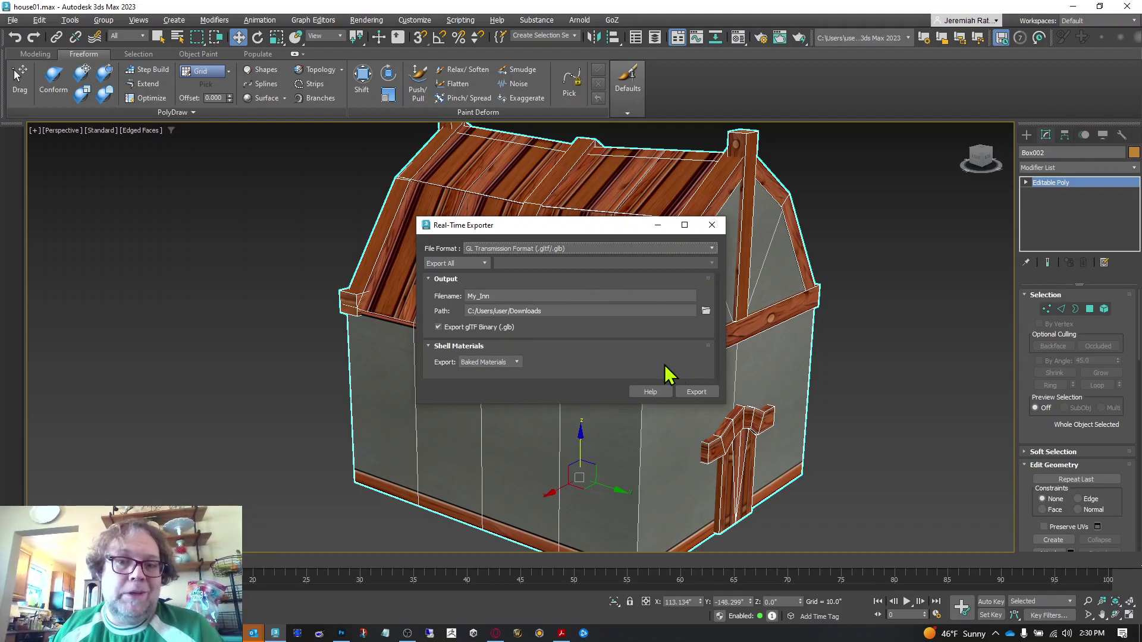
click(696, 392)
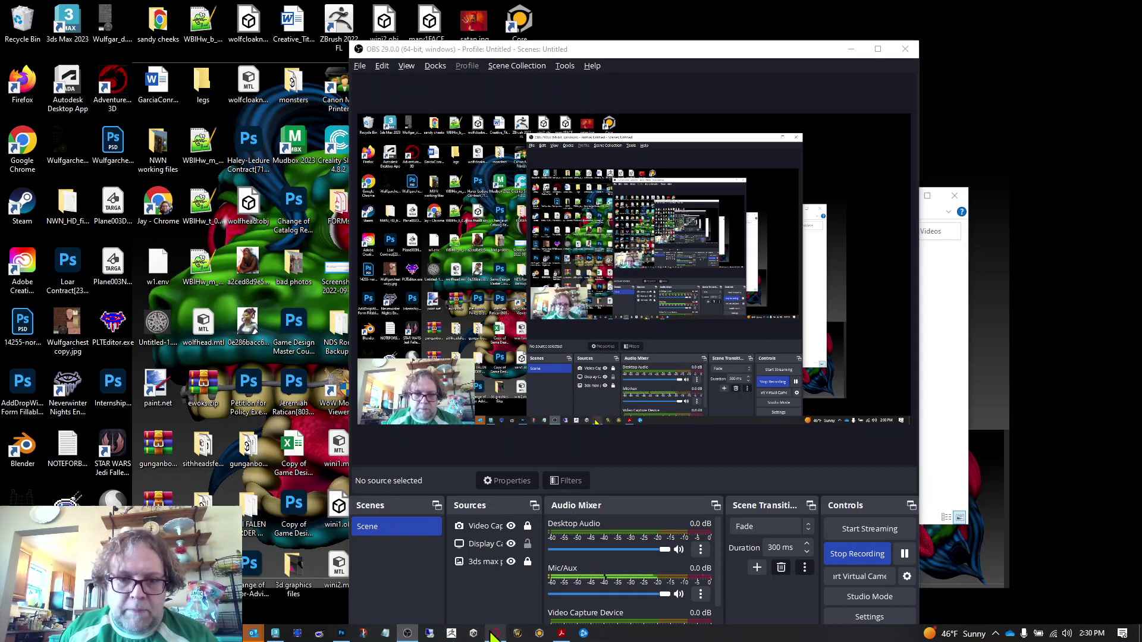
Switch to the Spatial website in the browser, reload it after the page error, and open the choices for creating a space.
click(495, 634)
click(208, 10)
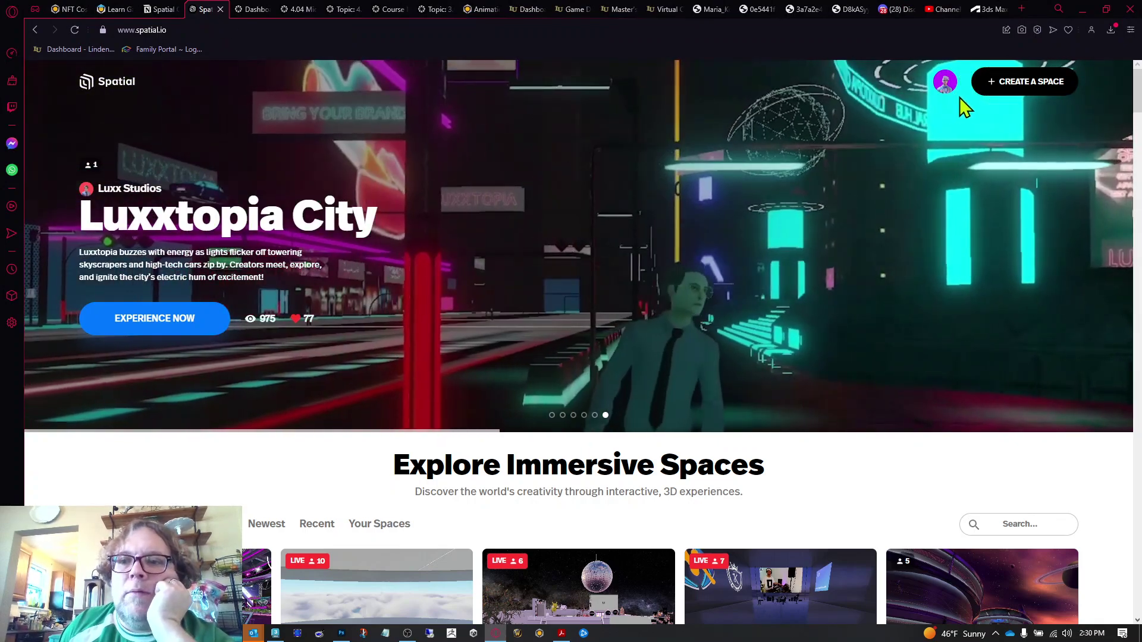
click(1013, 83)
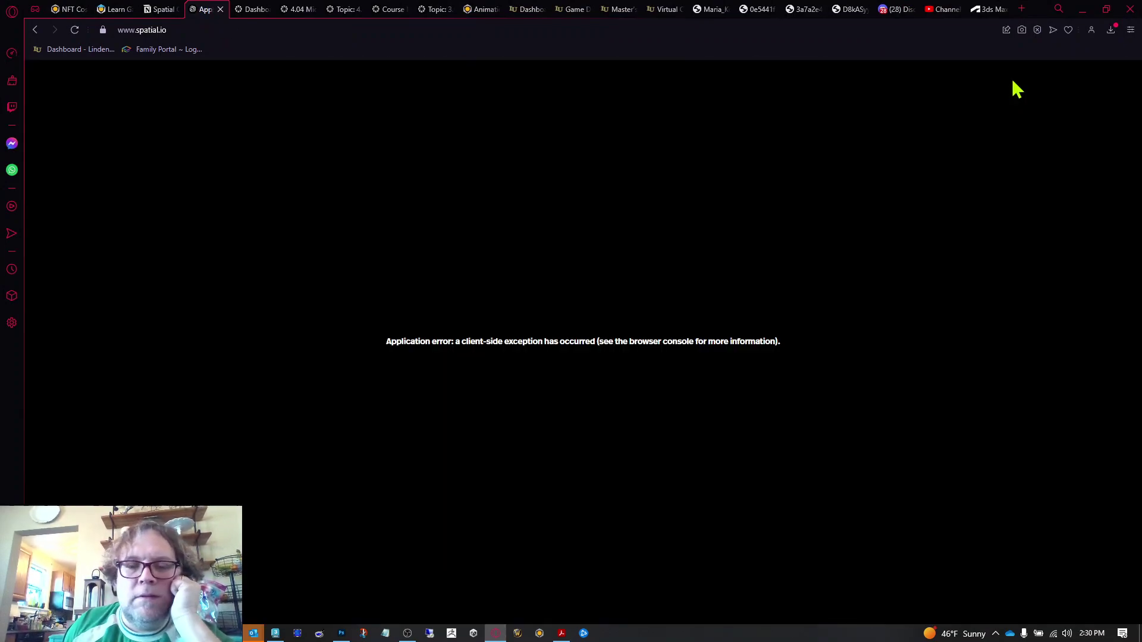
click(75, 30)
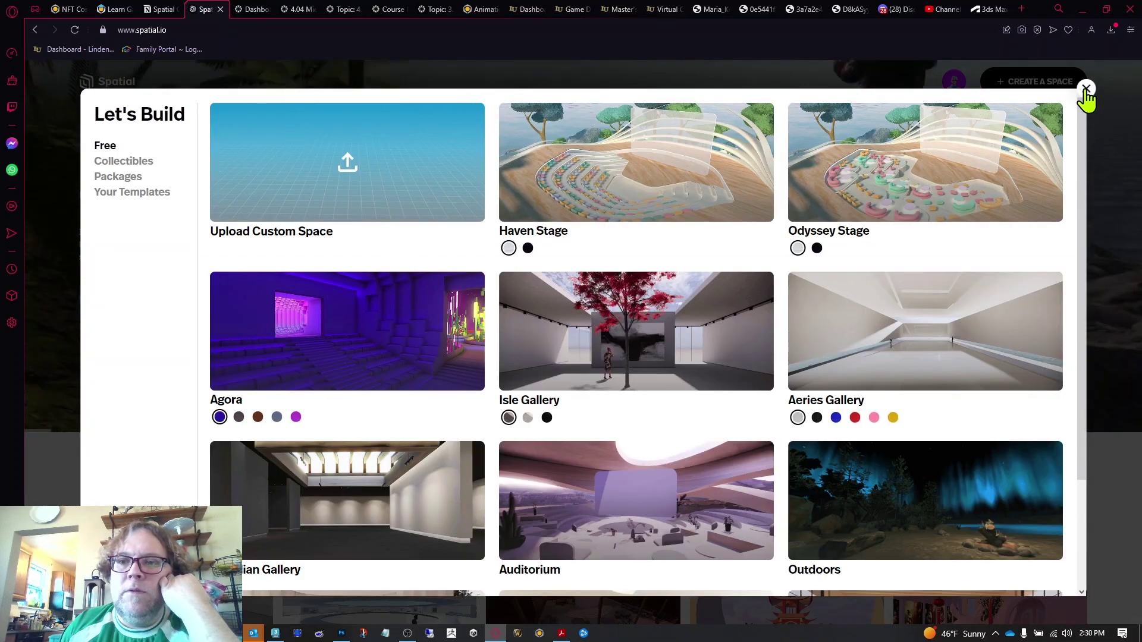
click(1085, 90)
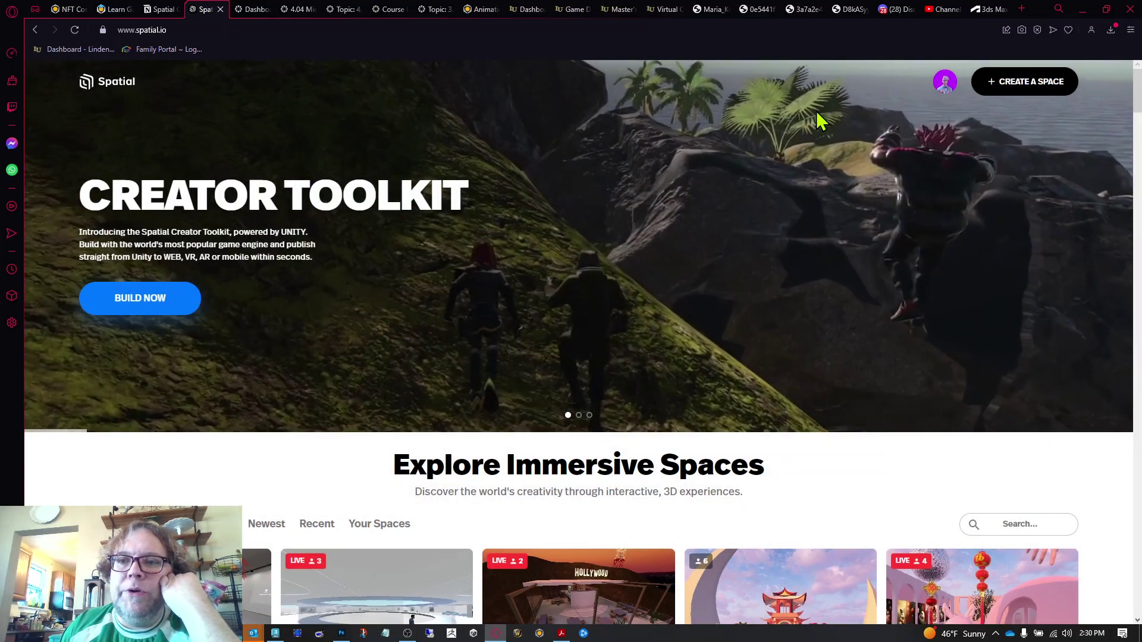
click(1015, 85)
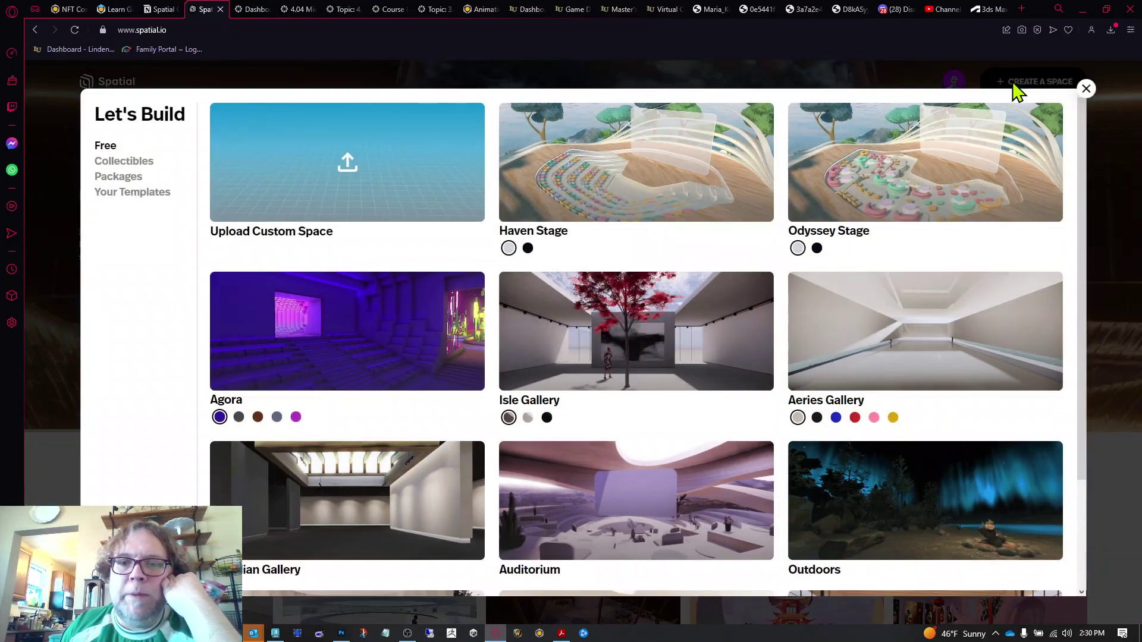
Create a custom space and upload My_Inn.glb from the device as its environment.
click(379, 174)
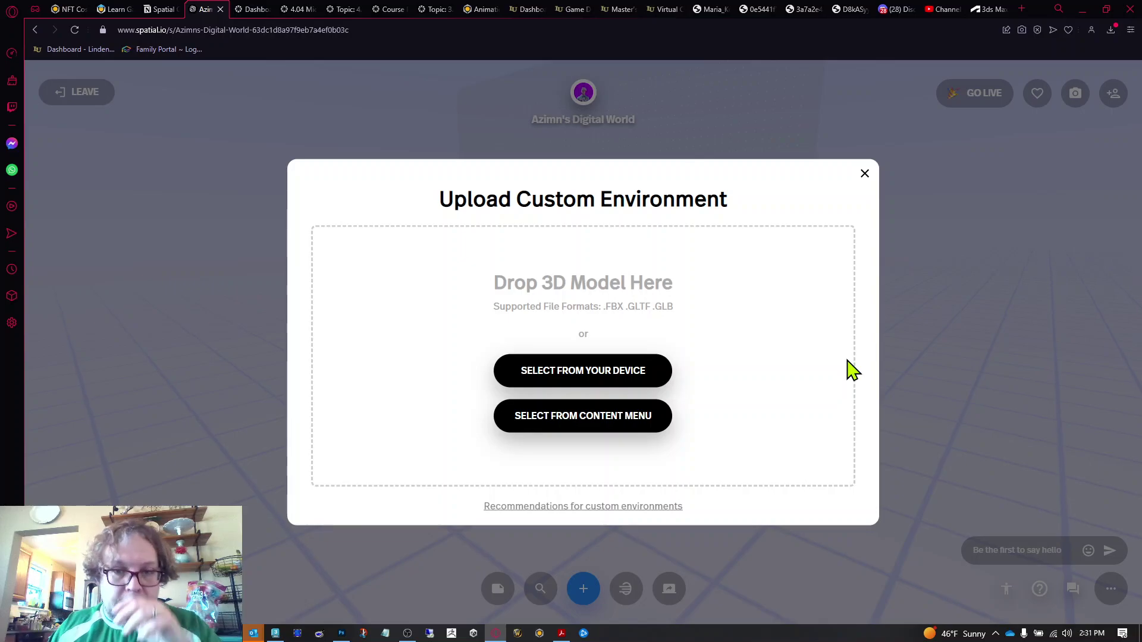
click(616, 378)
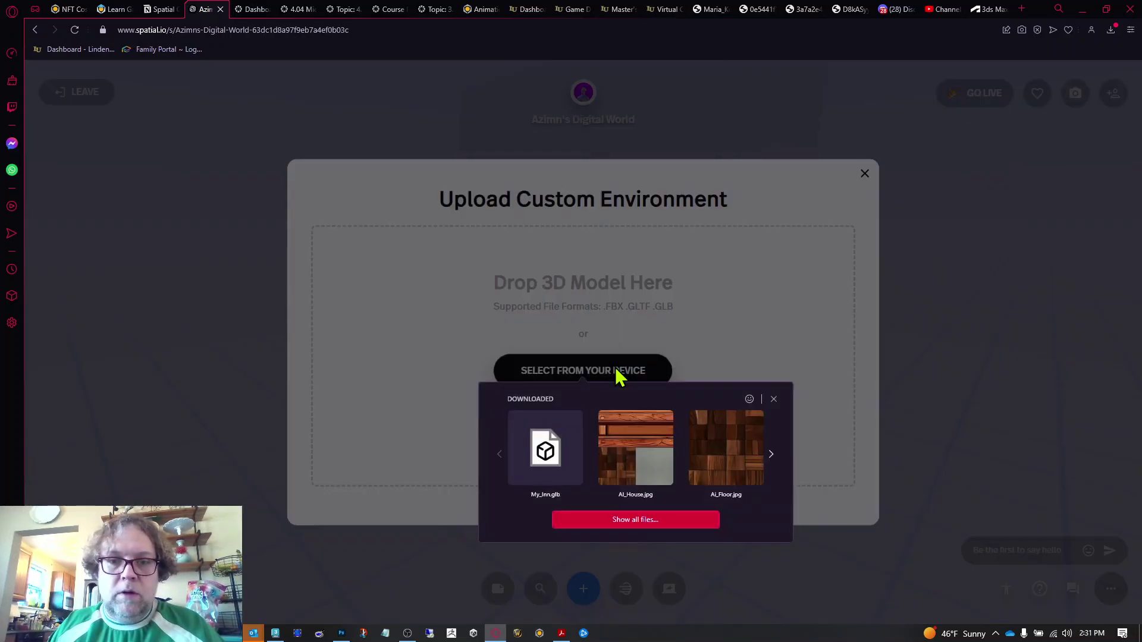
click(541, 470)
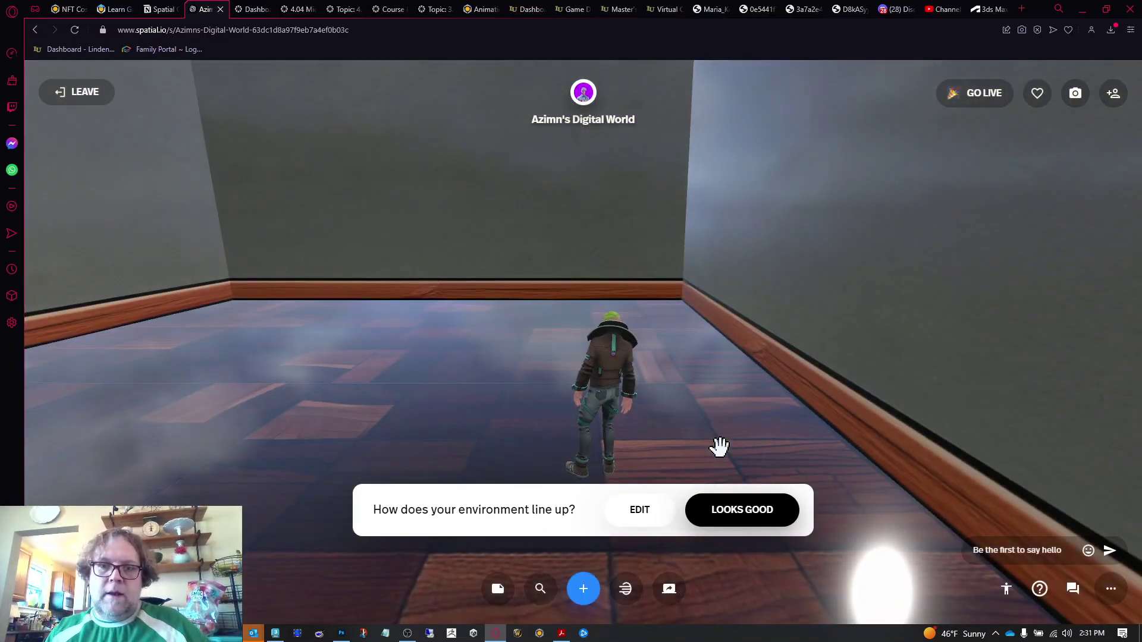
Turn the view and walk the avatar up to the door to check the house's size against it.
drag(720, 448, 6, 244)
key(w)
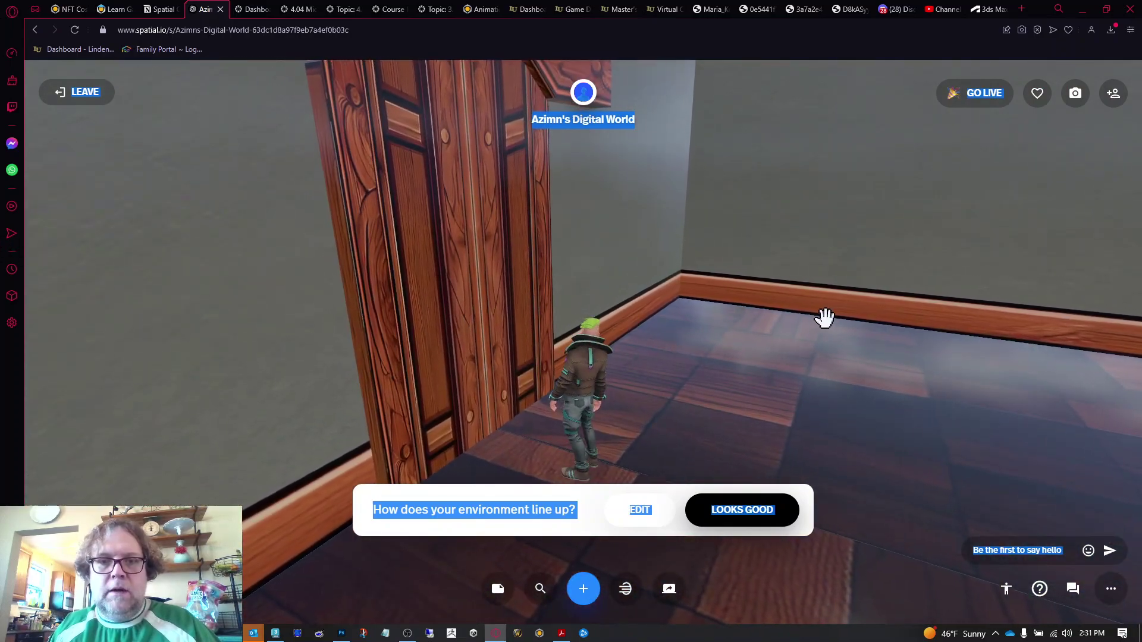
drag(823, 316, 420, 244)
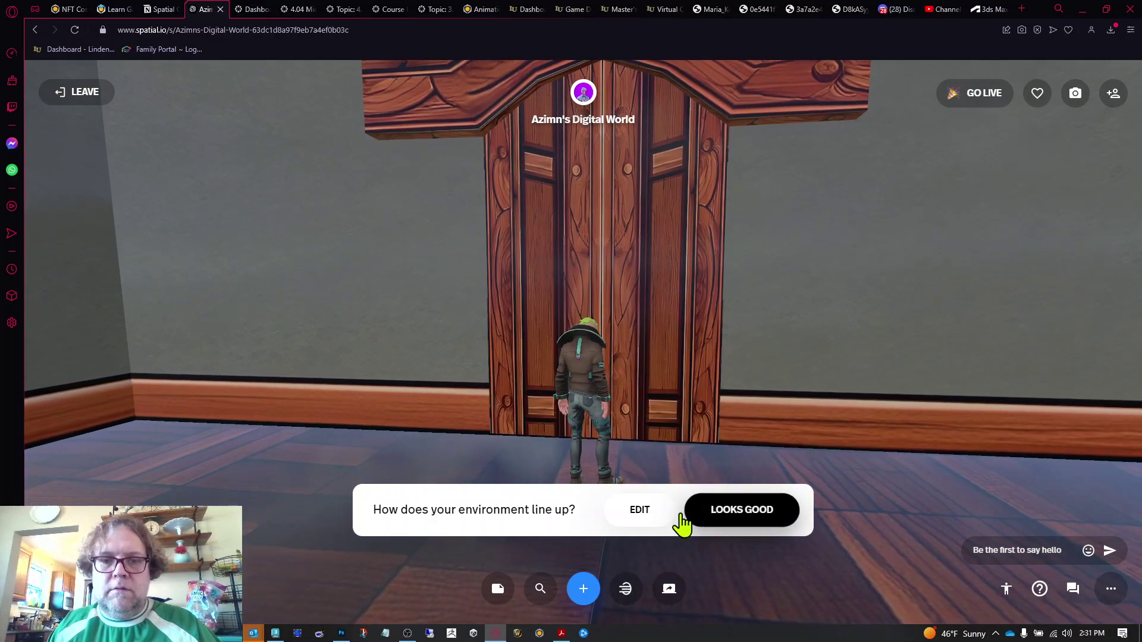
Edit the environment's alignment, setting scale to 0.55, x position to -0.03 and z position to -1.01.
click(644, 515)
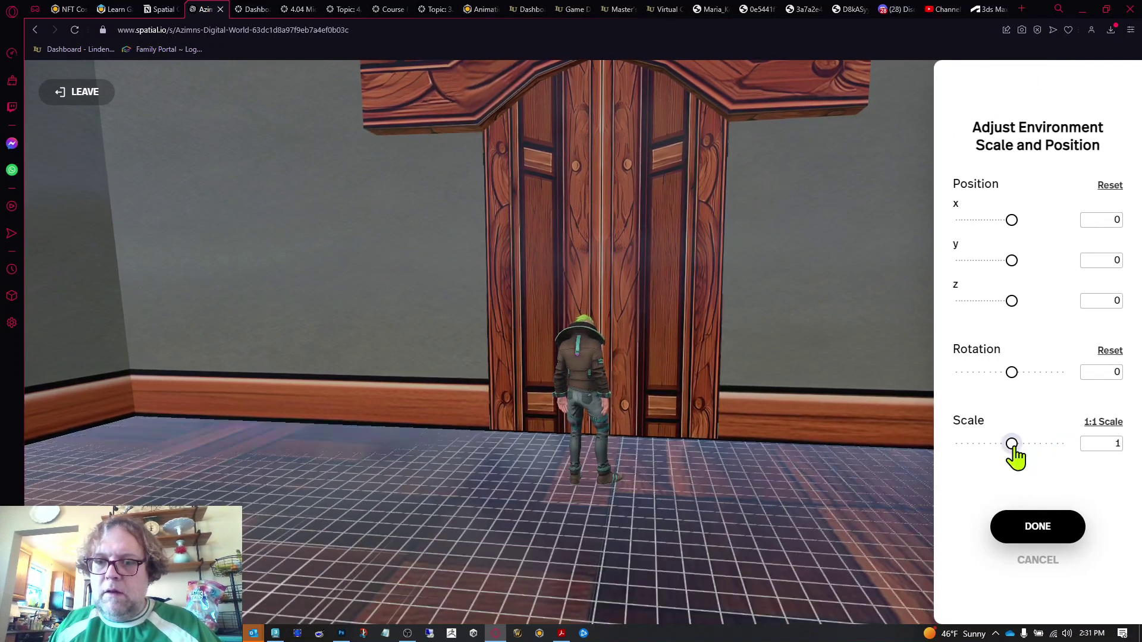
drag(1012, 446, 1003, 447)
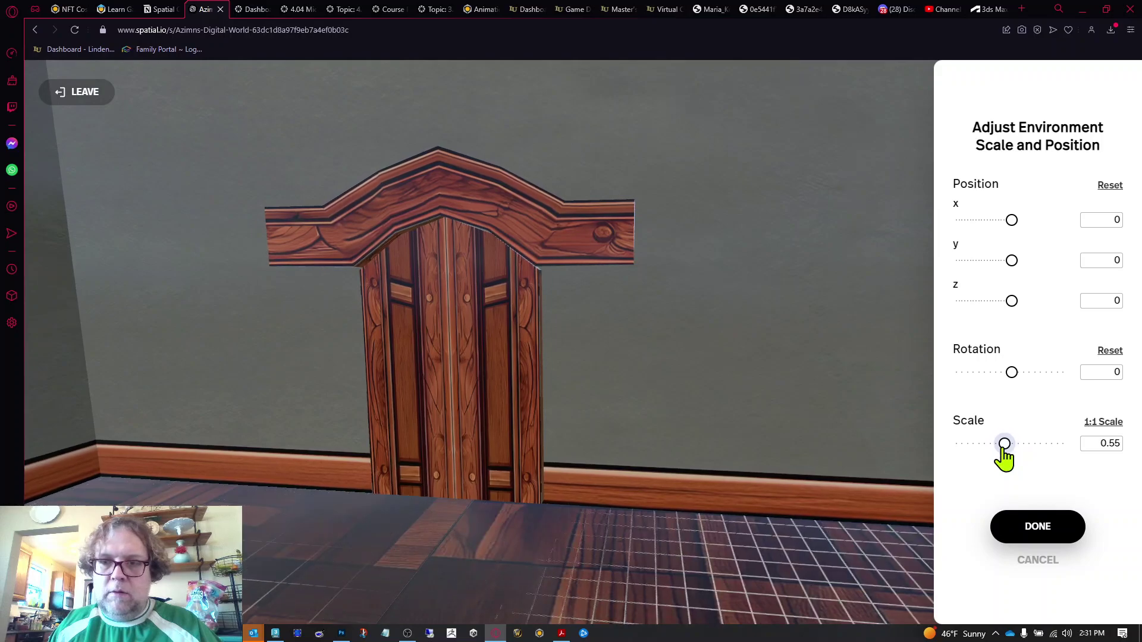
drag(1011, 220, 988, 220)
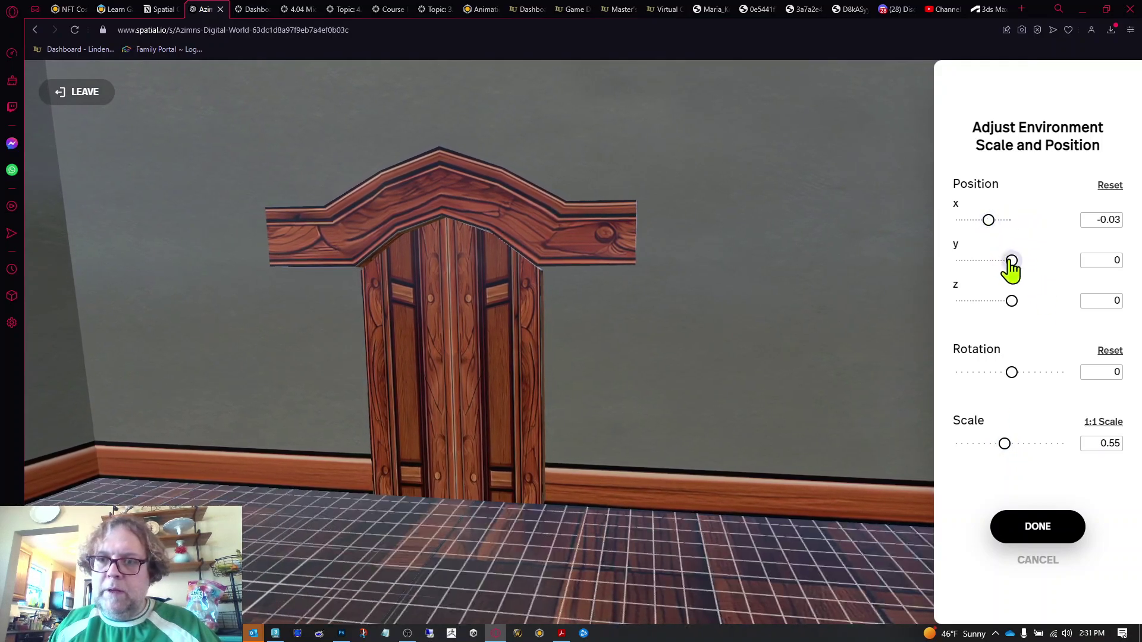
mouse_move(1010, 262)
mouse_down()
mouse_move(980, 262)
mouse_move(1041, 261)
mouse_move(1001, 262)
mouse_move(1011, 262)
mouse_up()
drag(1009, 309, 951, 336)
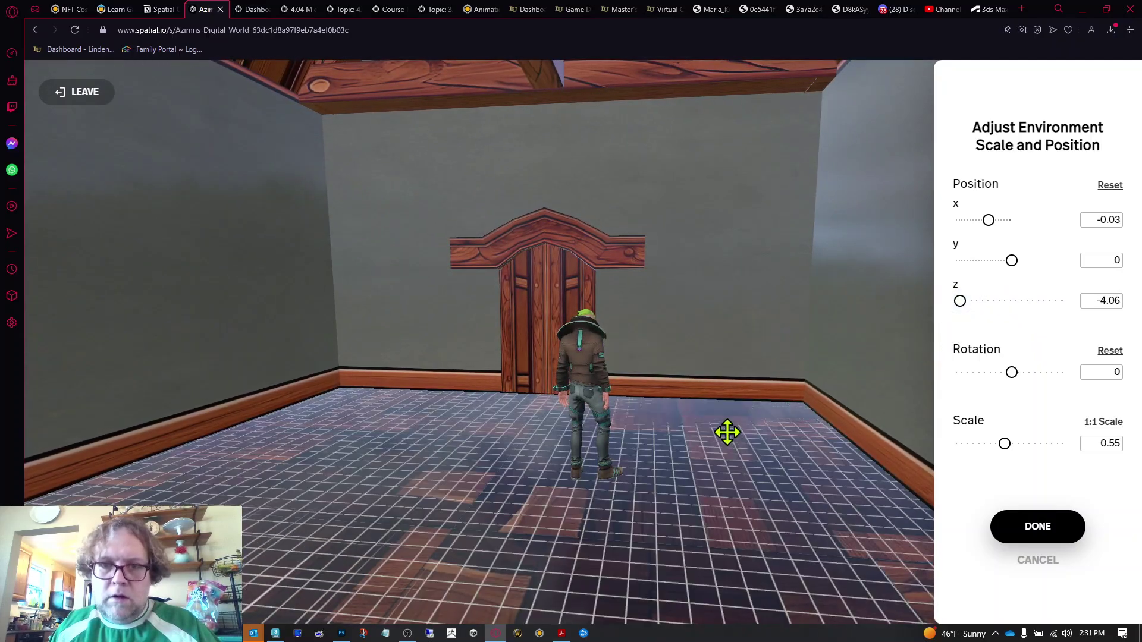
drag(960, 307, 1035, 318)
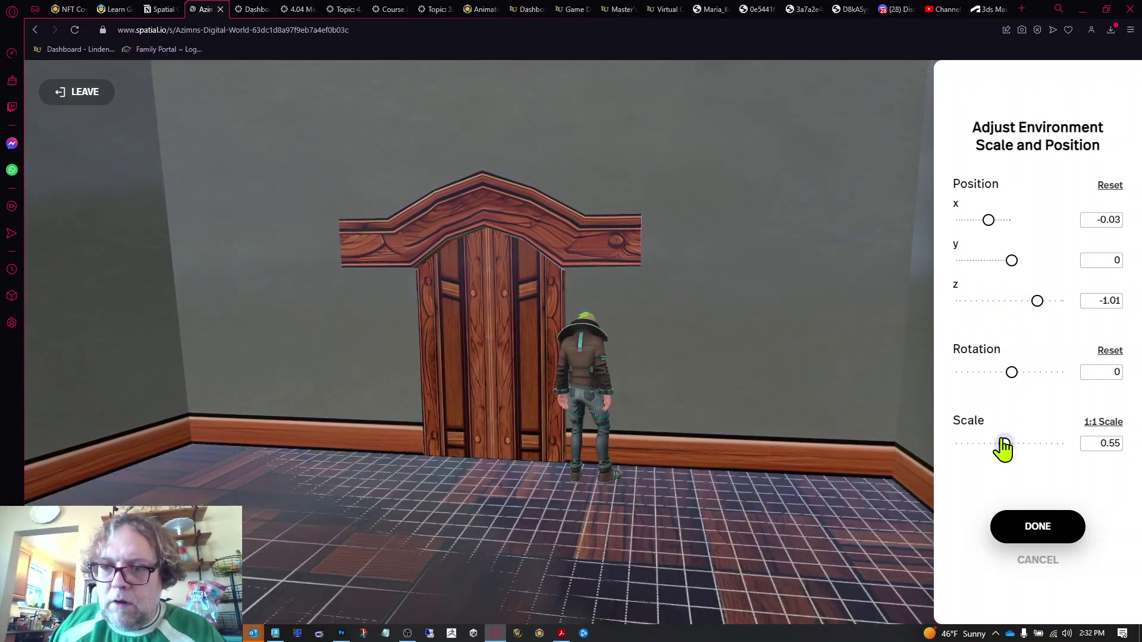
Set the environment's scale to 0.5 and z position to -3.68, and accept the adjustments.
drag(1002, 440, 1003, 445)
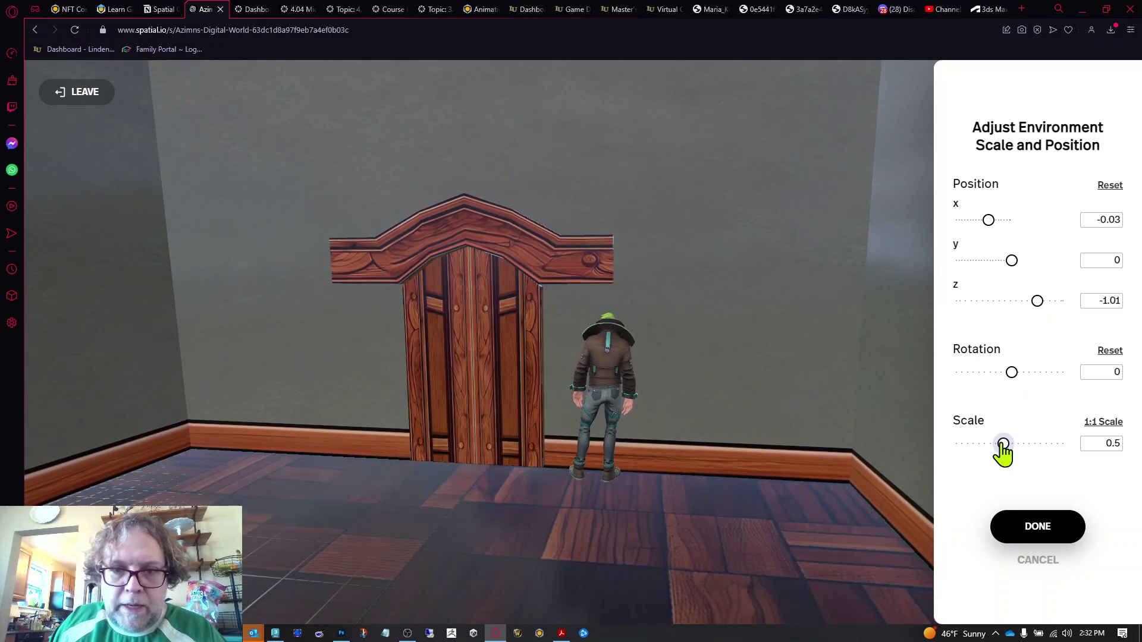
drag(1038, 306, 969, 302)
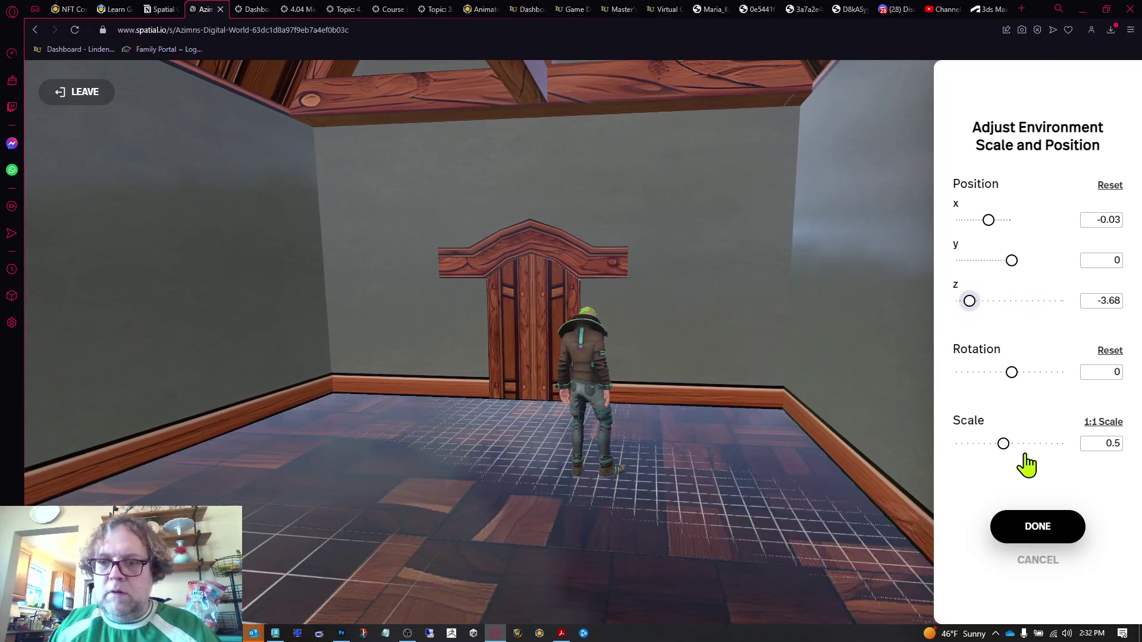
click(1037, 526)
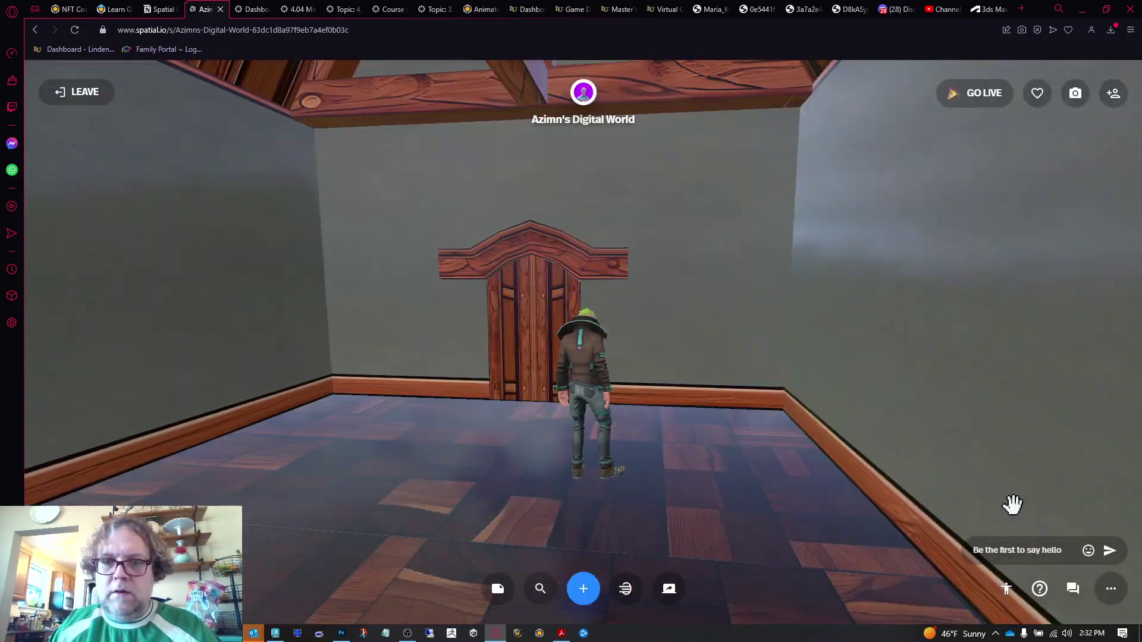
Walk the avatar back and forth in front of the door to inspect the scaled house interior.
key(a)
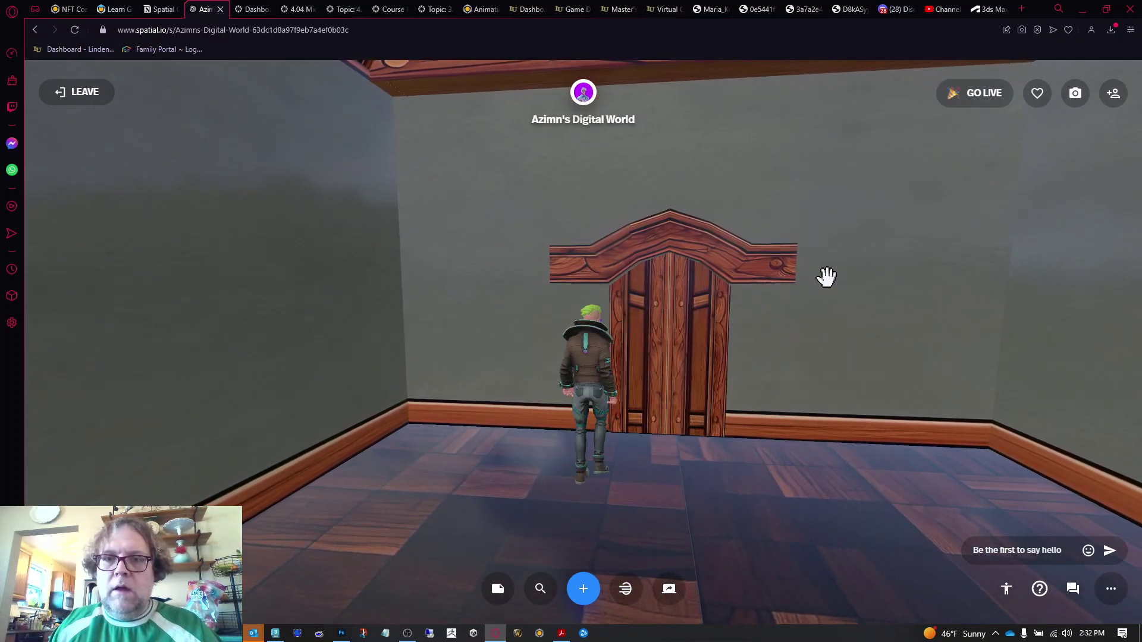
key(d)
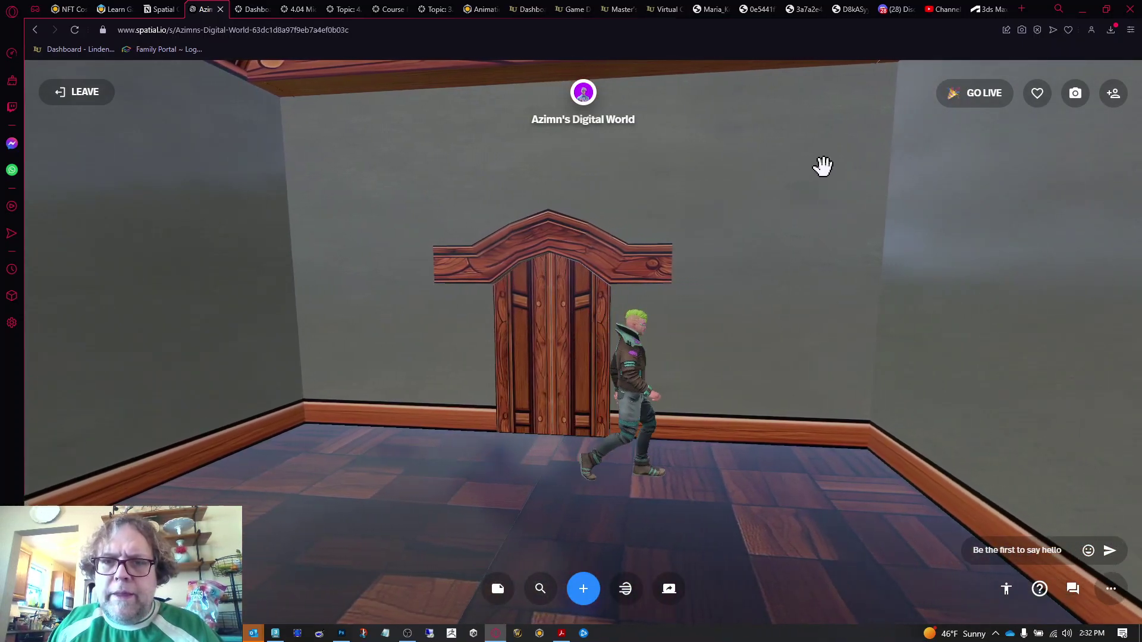
key(d)
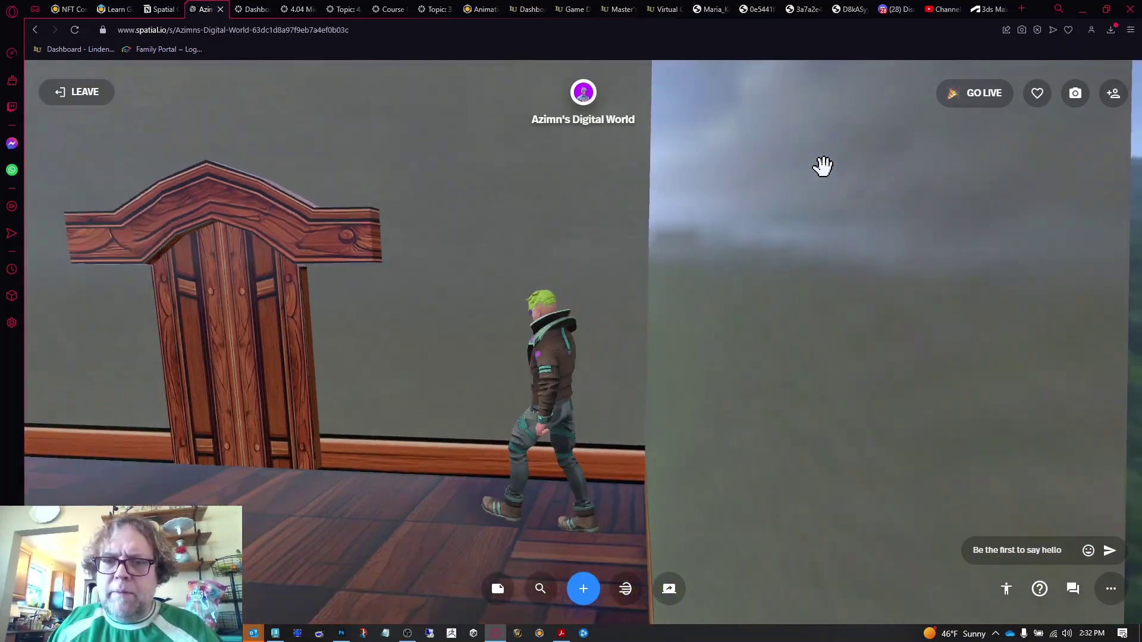
key(a)
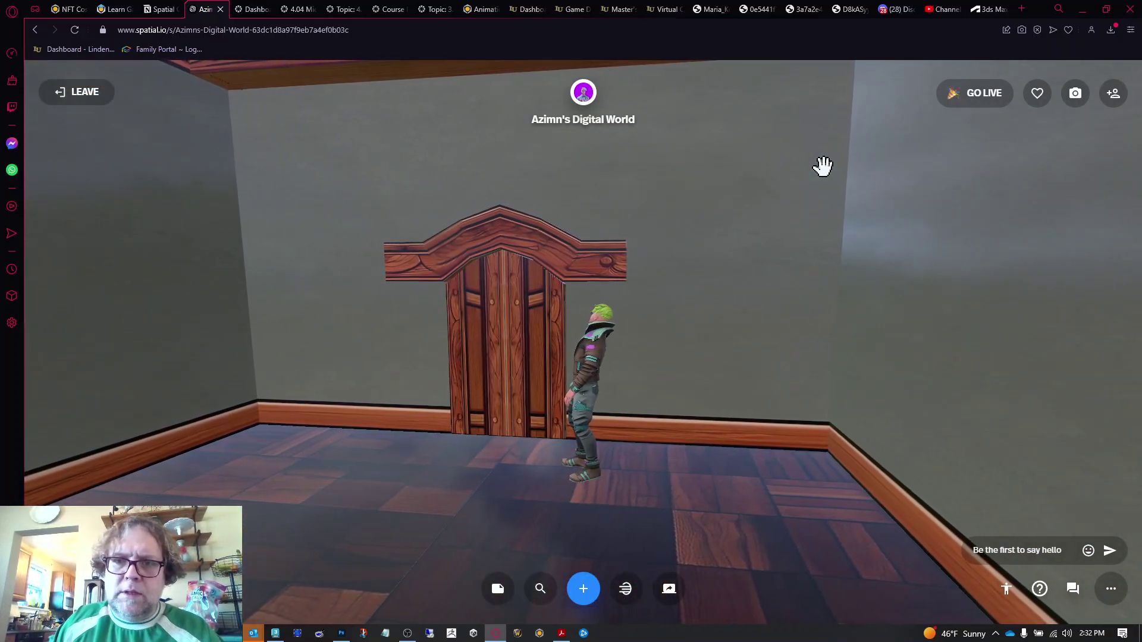
Walk the avatar around the room and past the door and side wall to check the interior's proportions.
key(a)
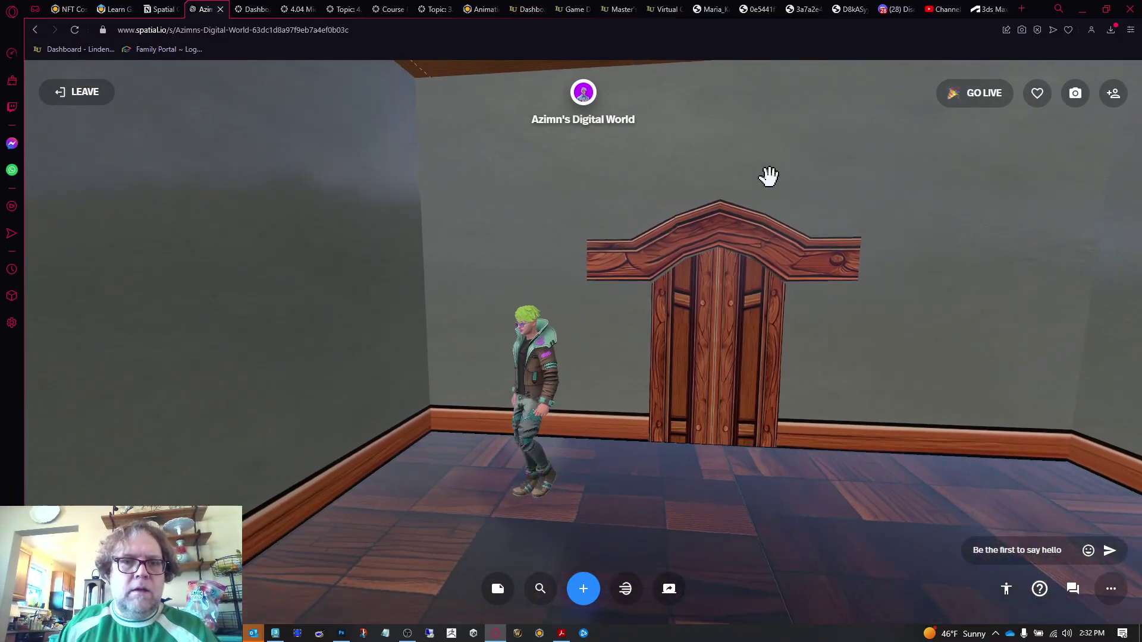
key(s)
key(d)
key(s)
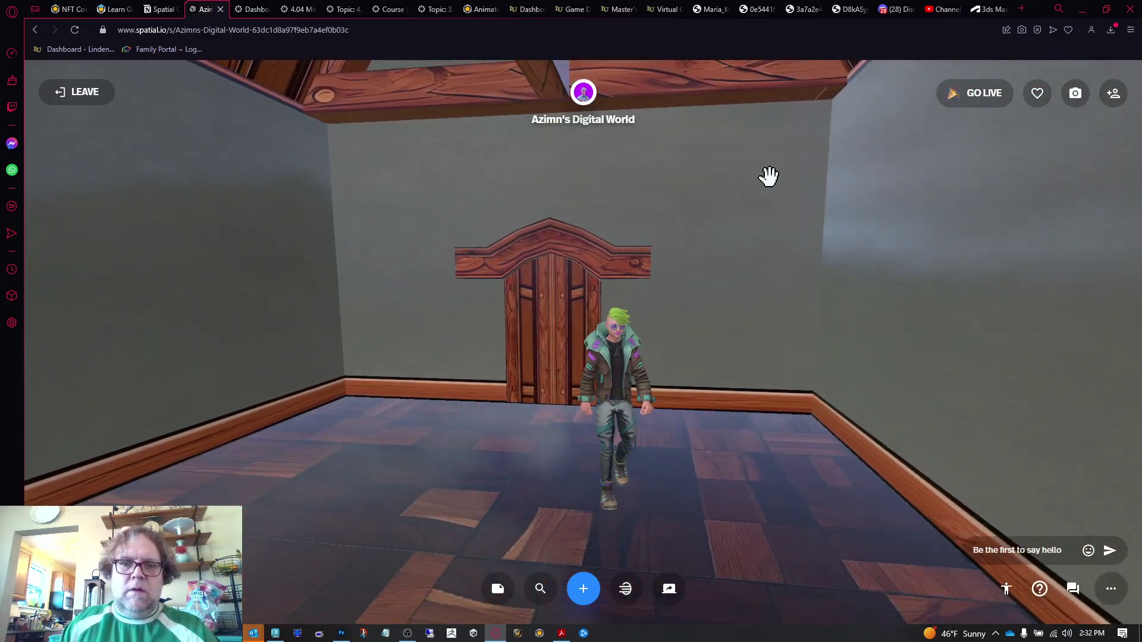
key(d)
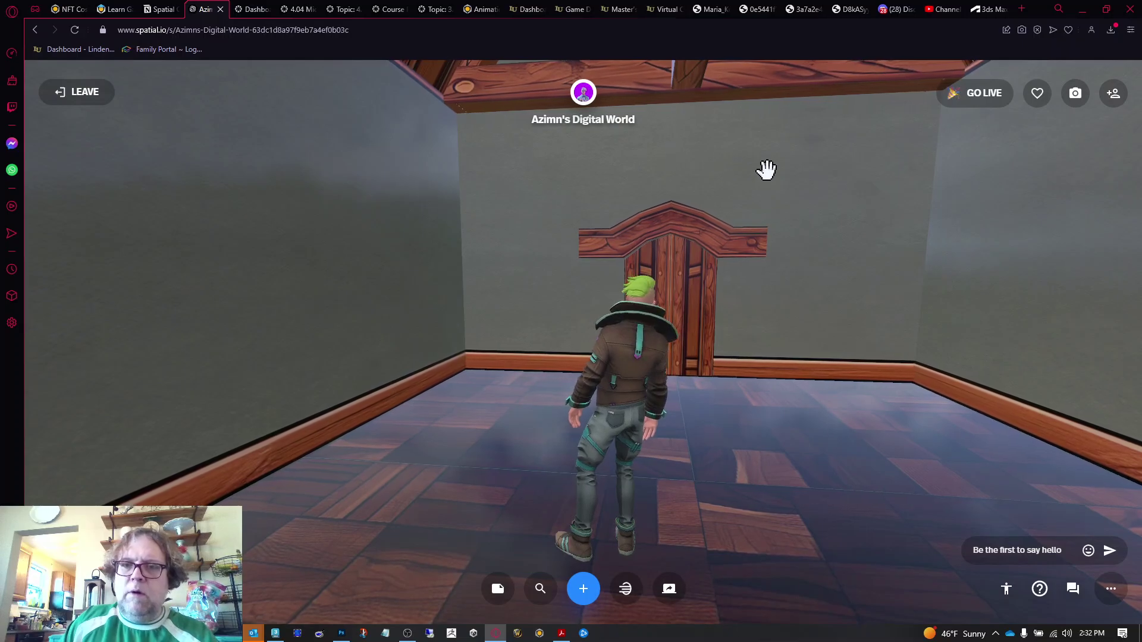
key(a)
key(w)
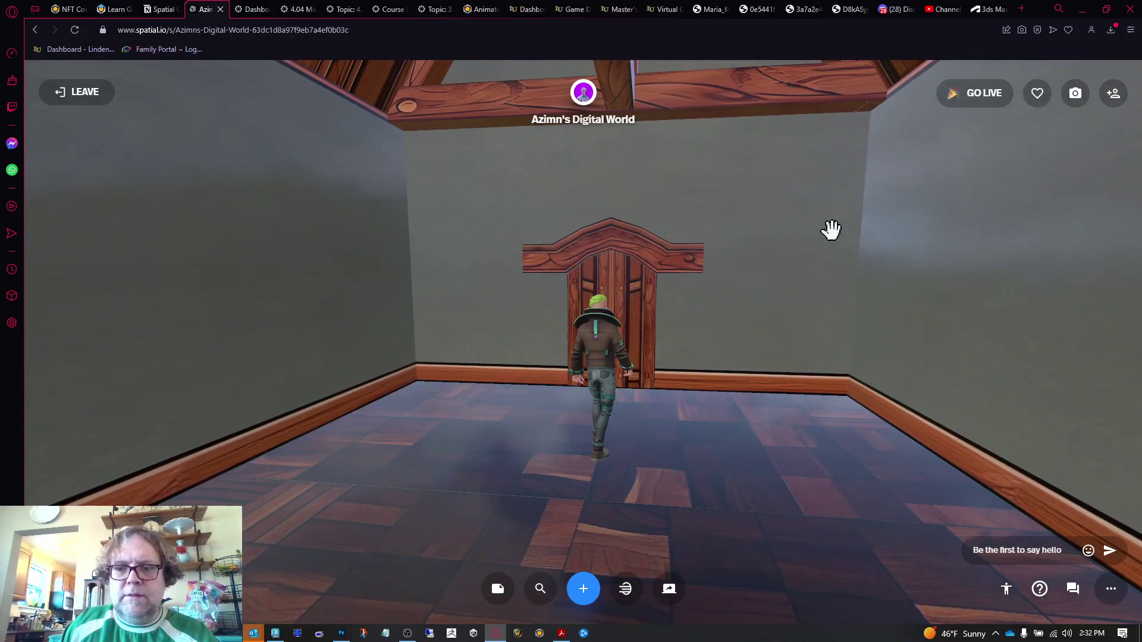
key(s)
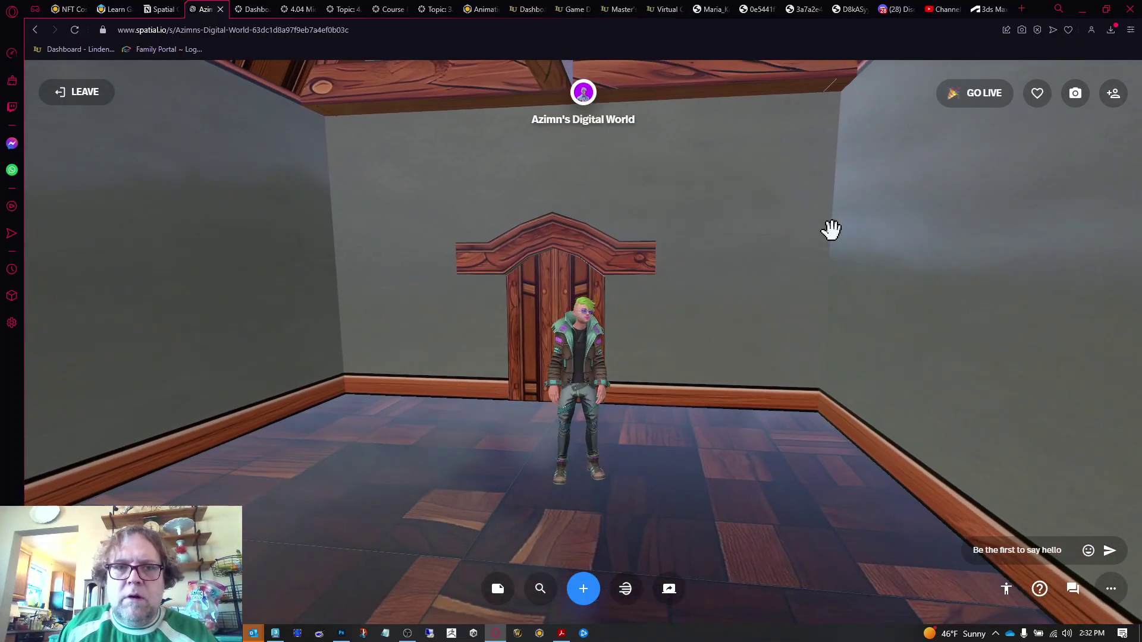
key(w)
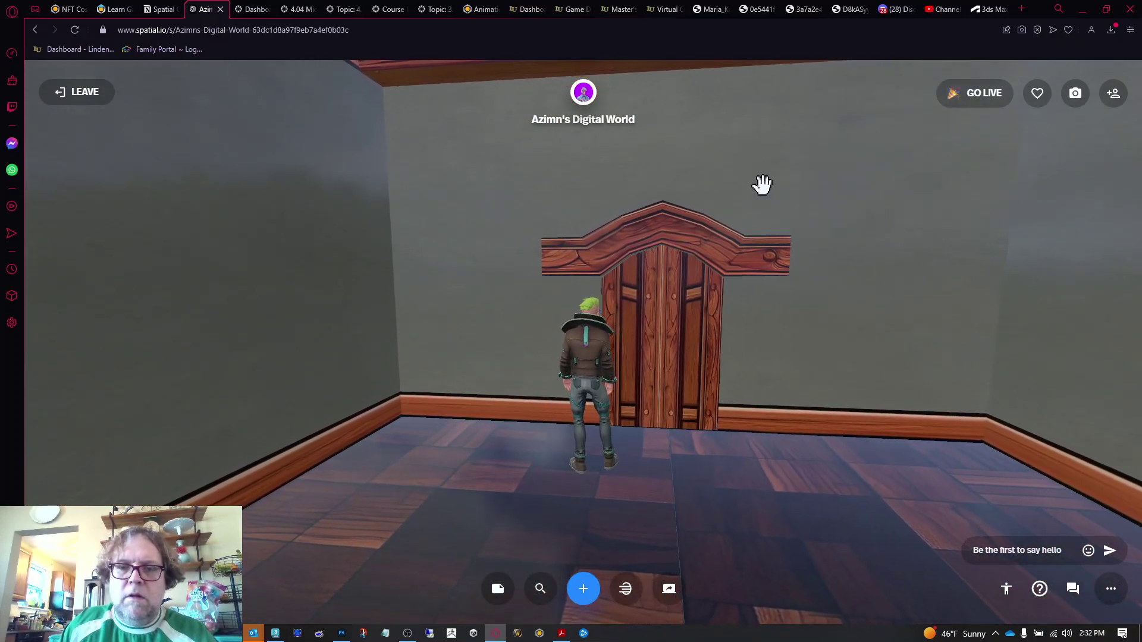
key(d)
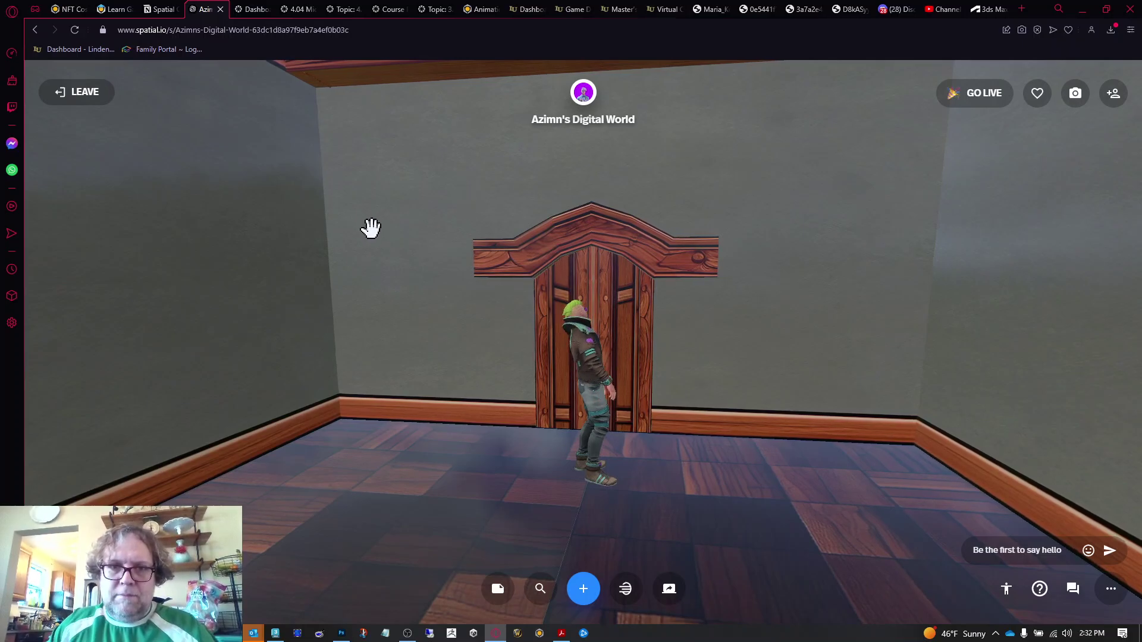
key(a)
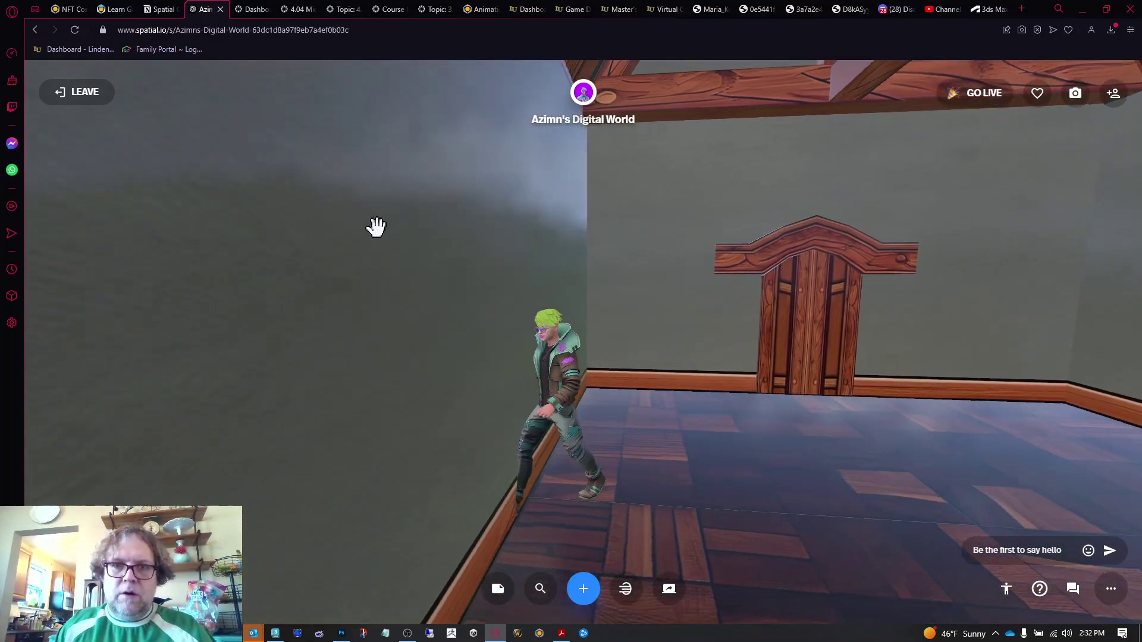
key(d)
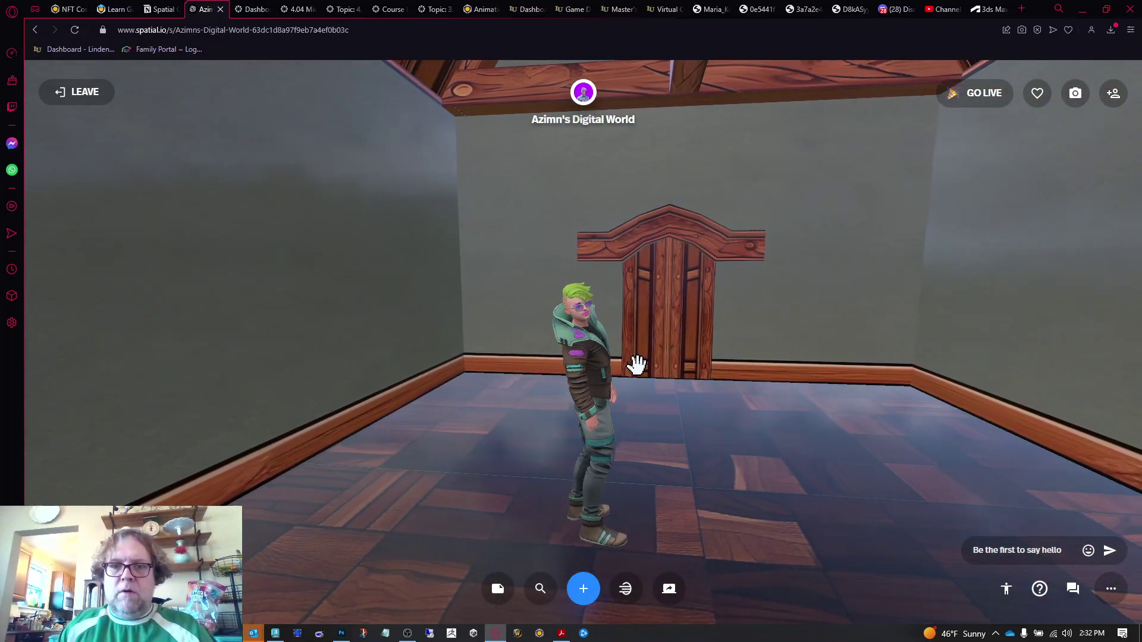
Look around the room from several angles to examine the roof beams, walls, floor and door.
drag(603, 232, 697, 216)
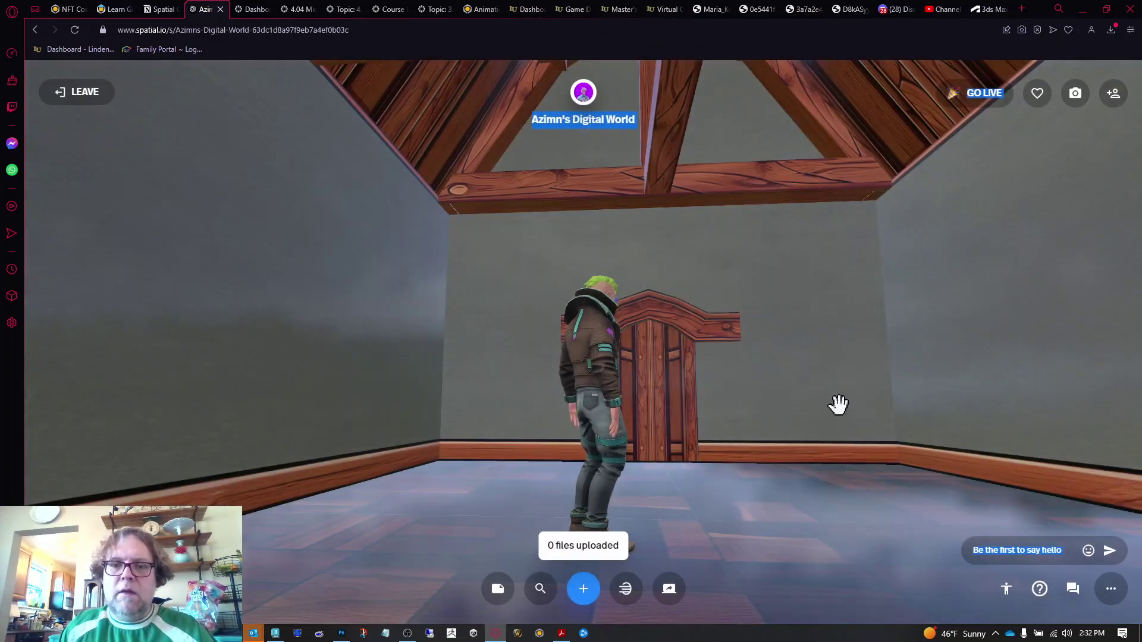
drag(571, 501, 993, 269)
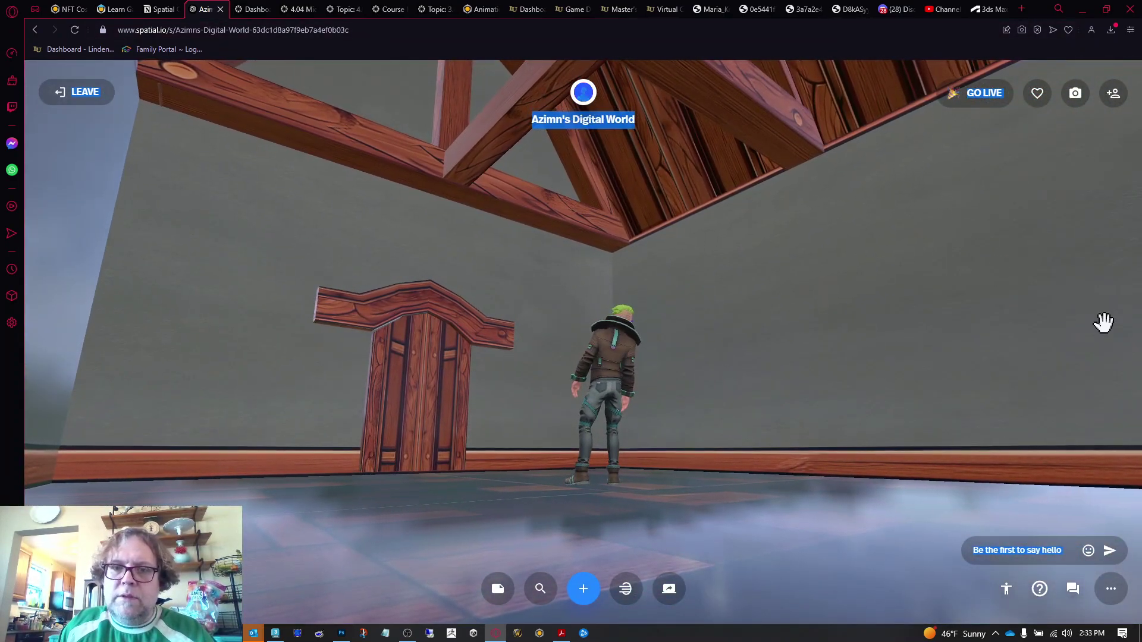
drag(1103, 323, 1126, 409)
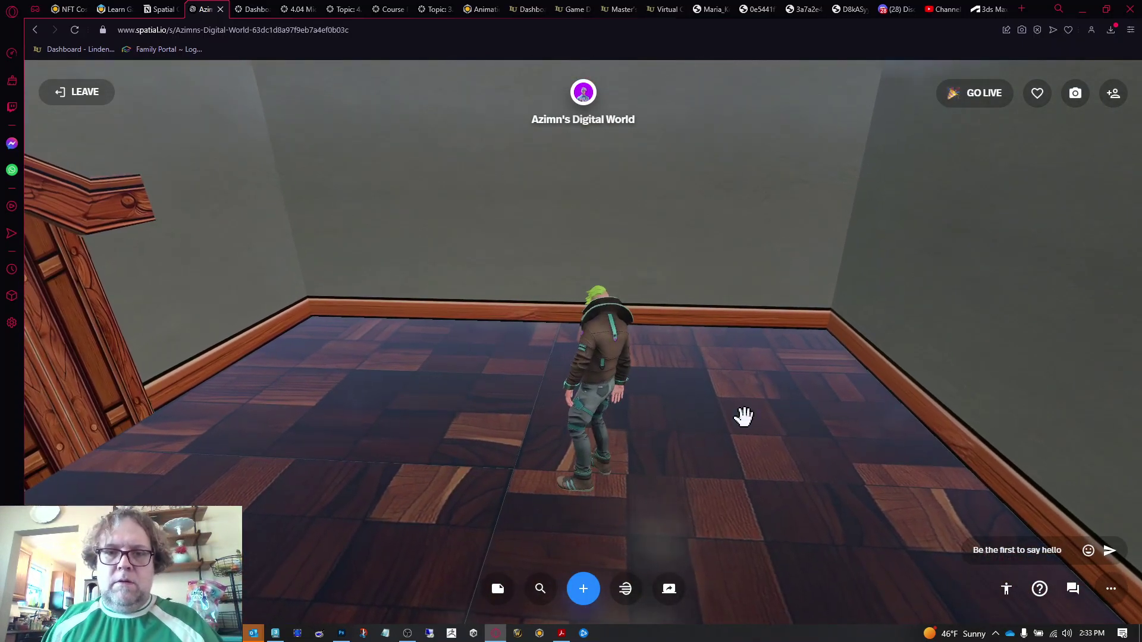
drag(743, 417, 1135, 326)
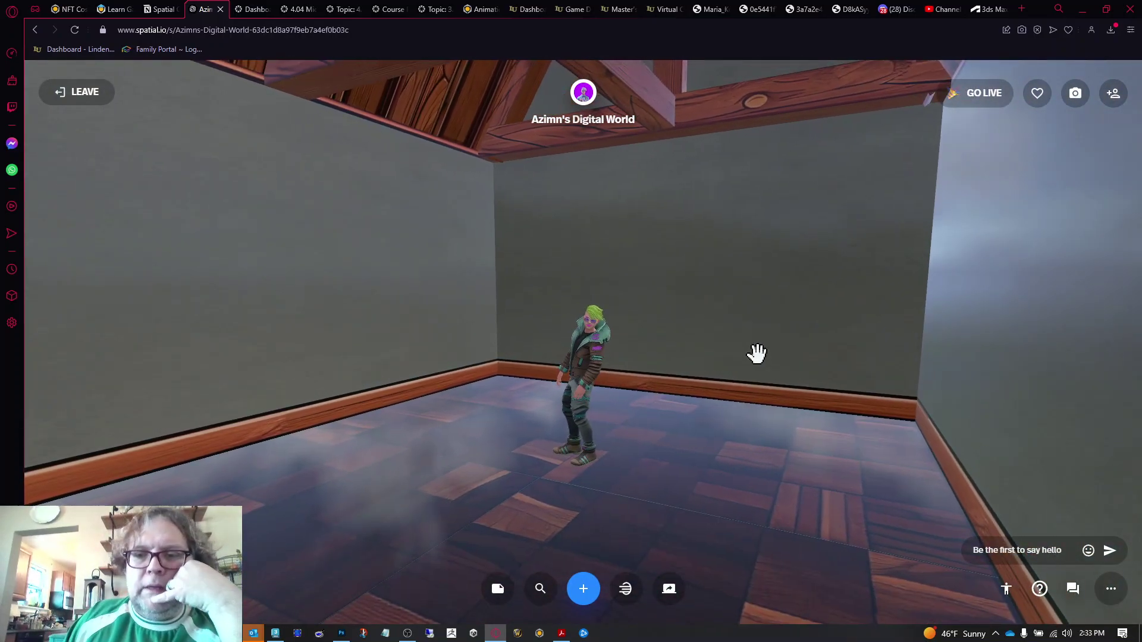
drag(756, 353, 5, 318)
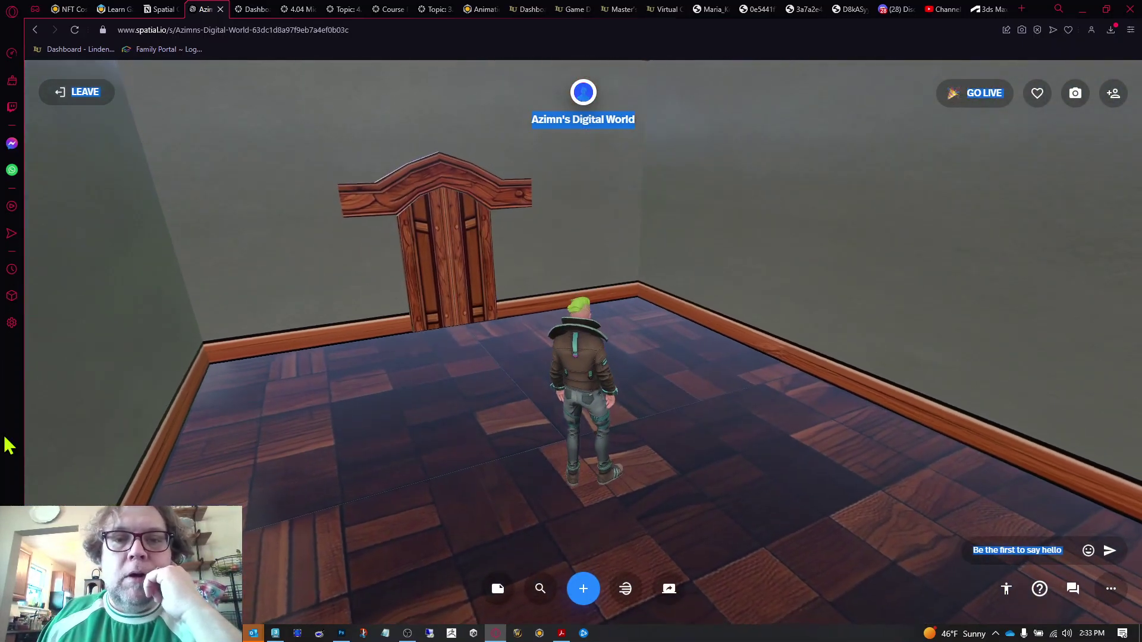
drag(683, 359, 270, 339)
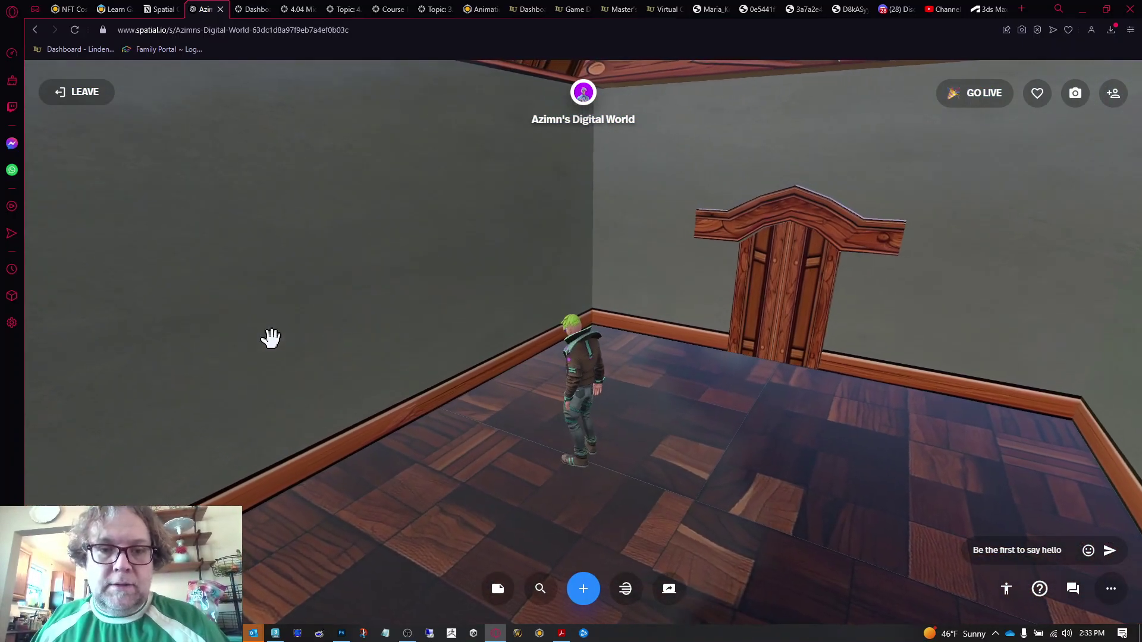
drag(589, 321, 154, 239)
key(d)
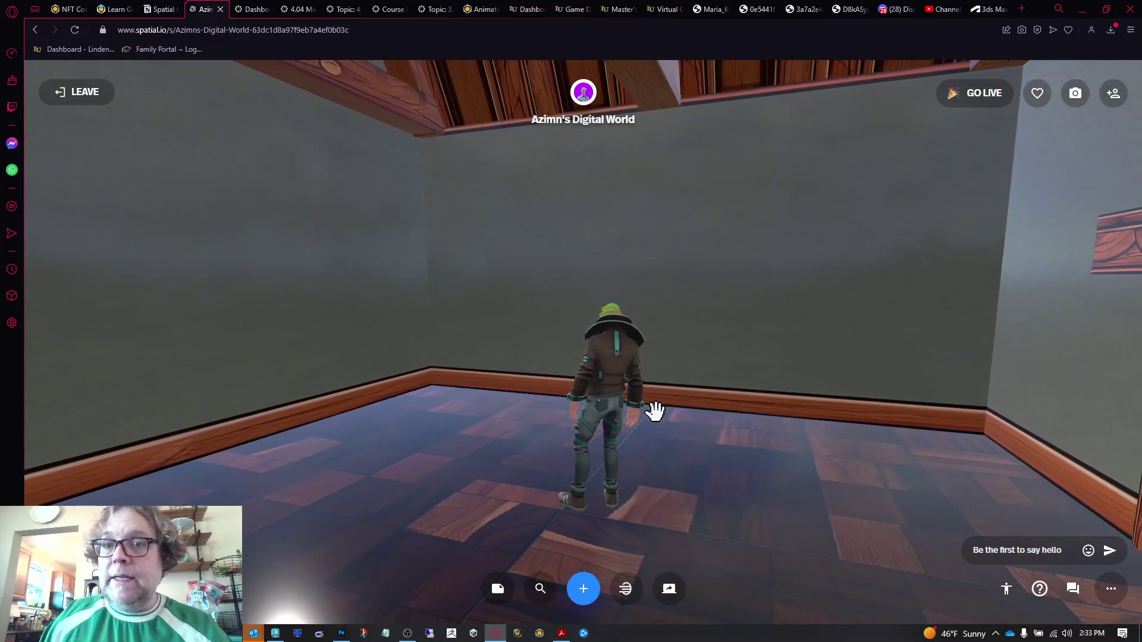
drag(654, 410, 872, 451)
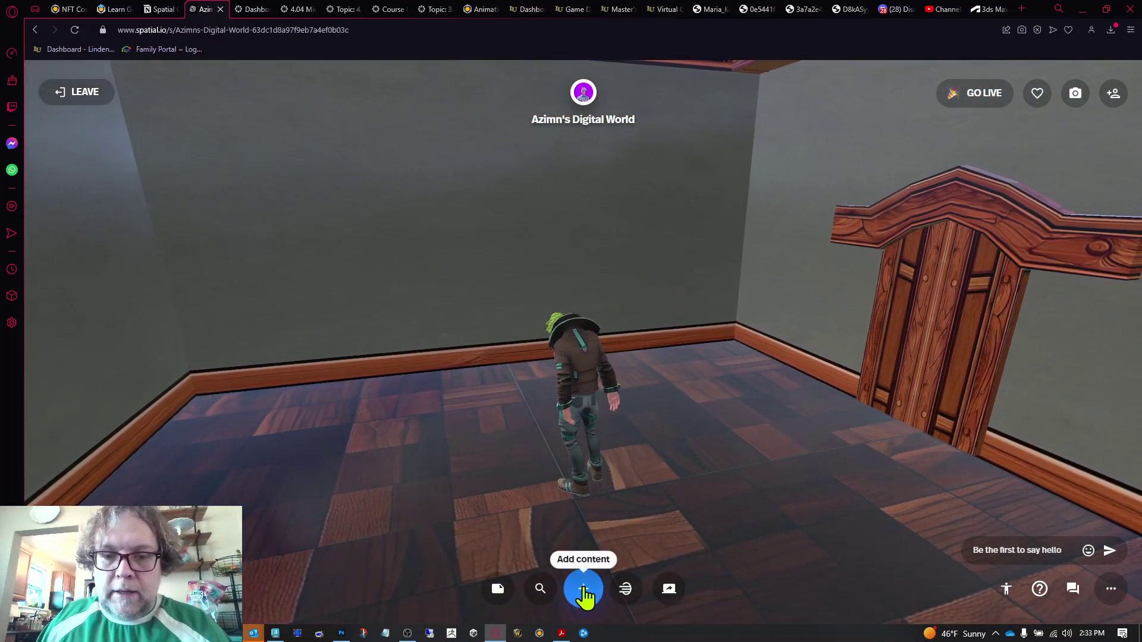
Add the Solo Reader seat from the furniture content and place it on the floor beside the avatar.
click(583, 589)
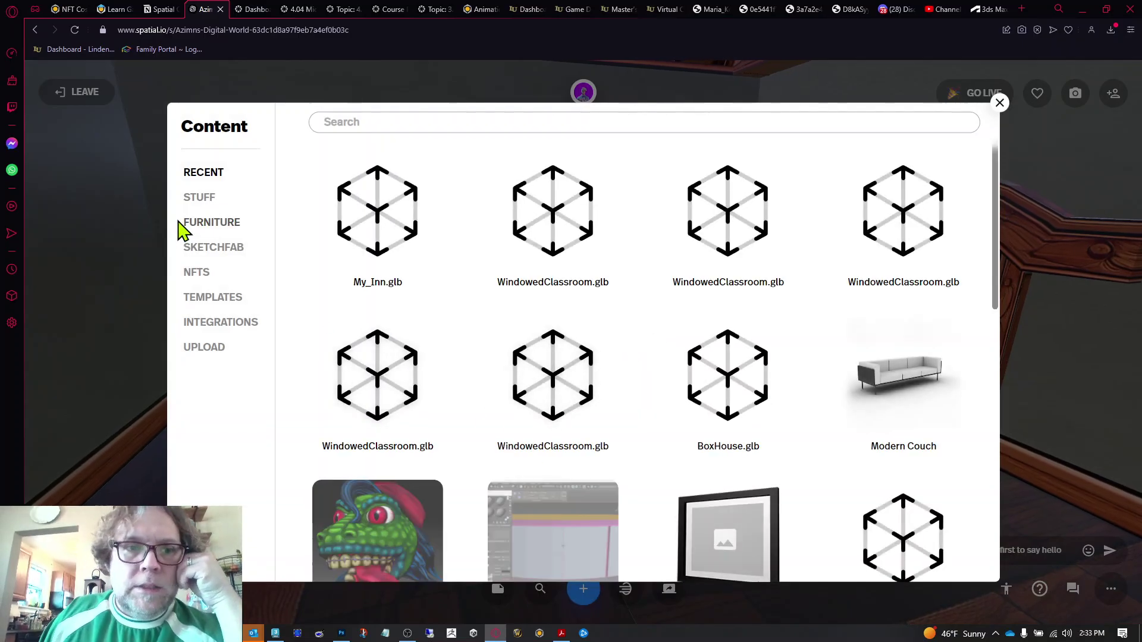
click(205, 229)
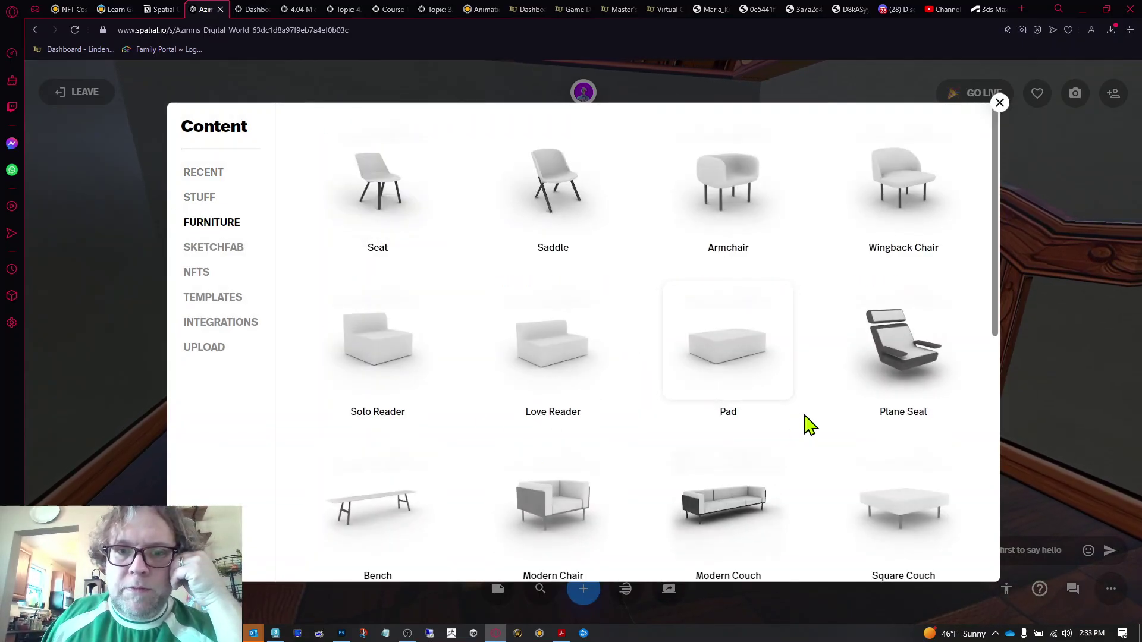
scroll(823, 342, down, 5)
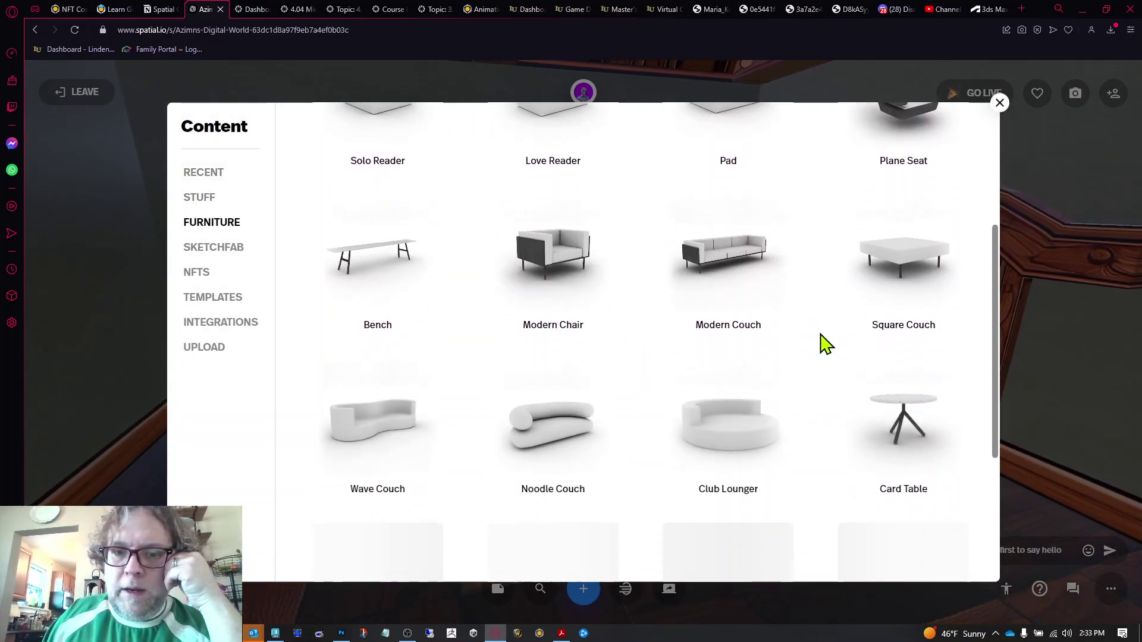
scroll(839, 349, down, 3)
scroll(838, 351, up, 6)
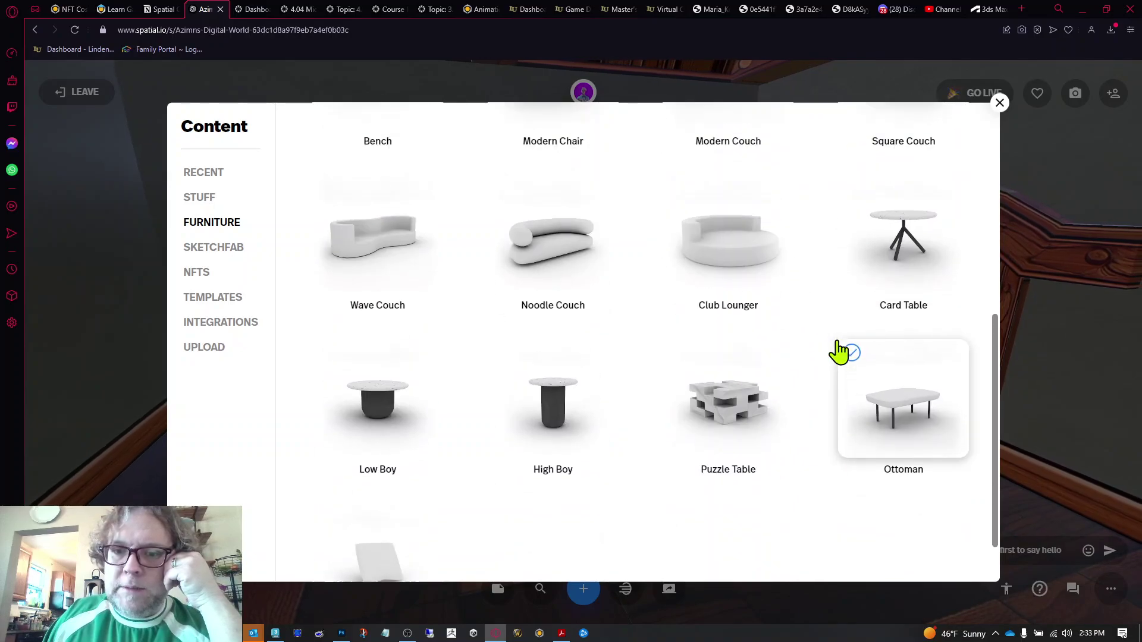
scroll(838, 351, up, 2)
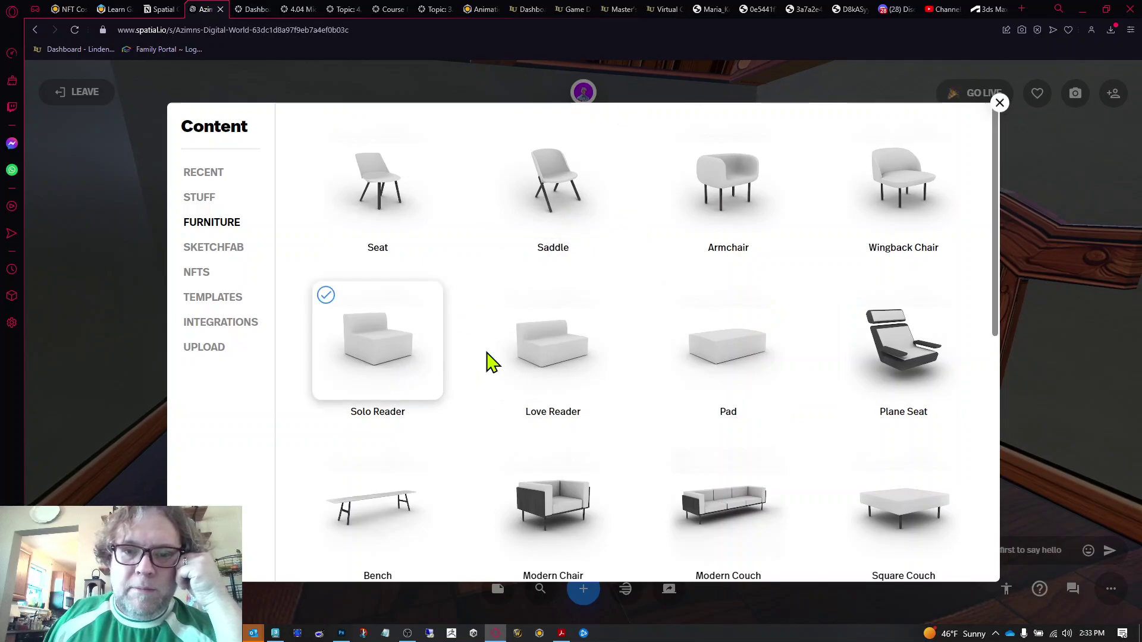
click(422, 351)
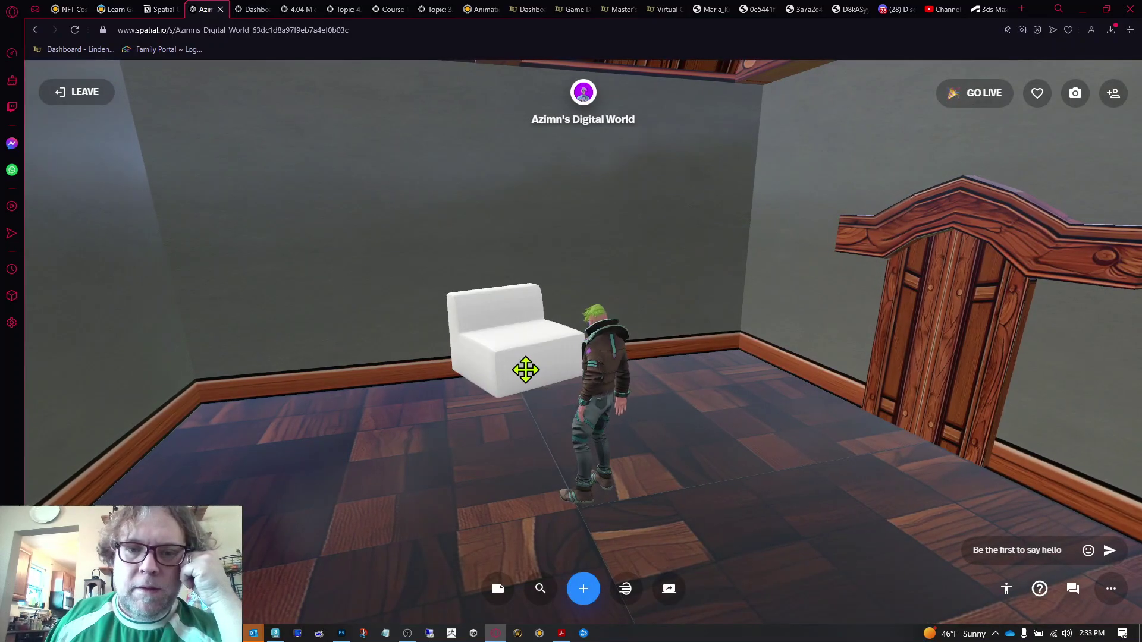
drag(525, 369, 372, 512)
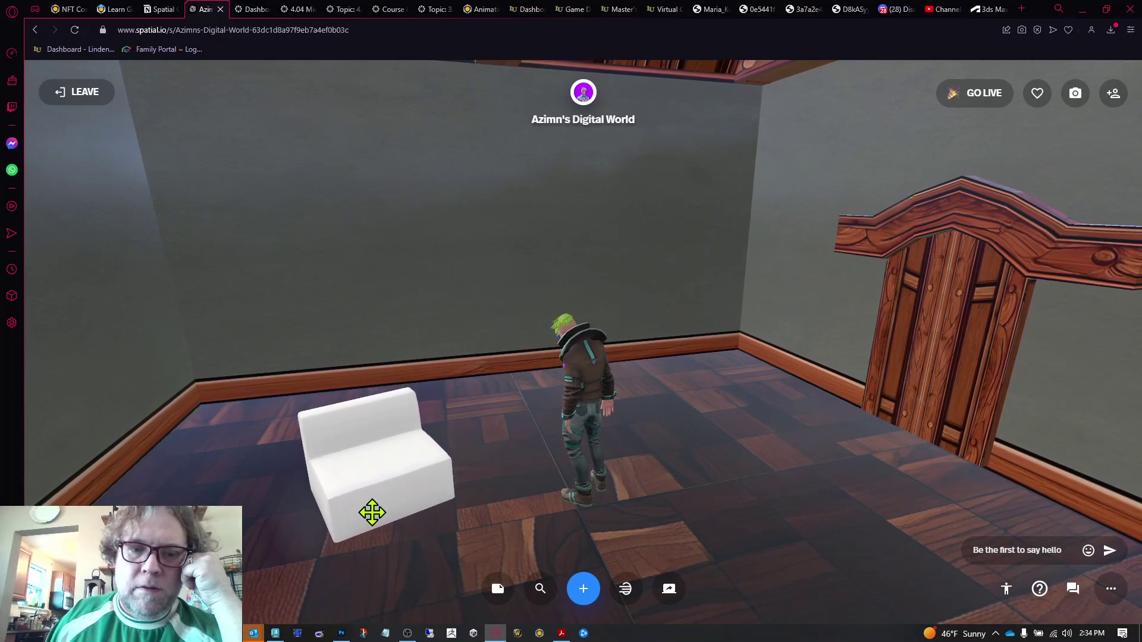
Set the white seat's rotation to 25 and its z position to 1.85.
click(395, 484)
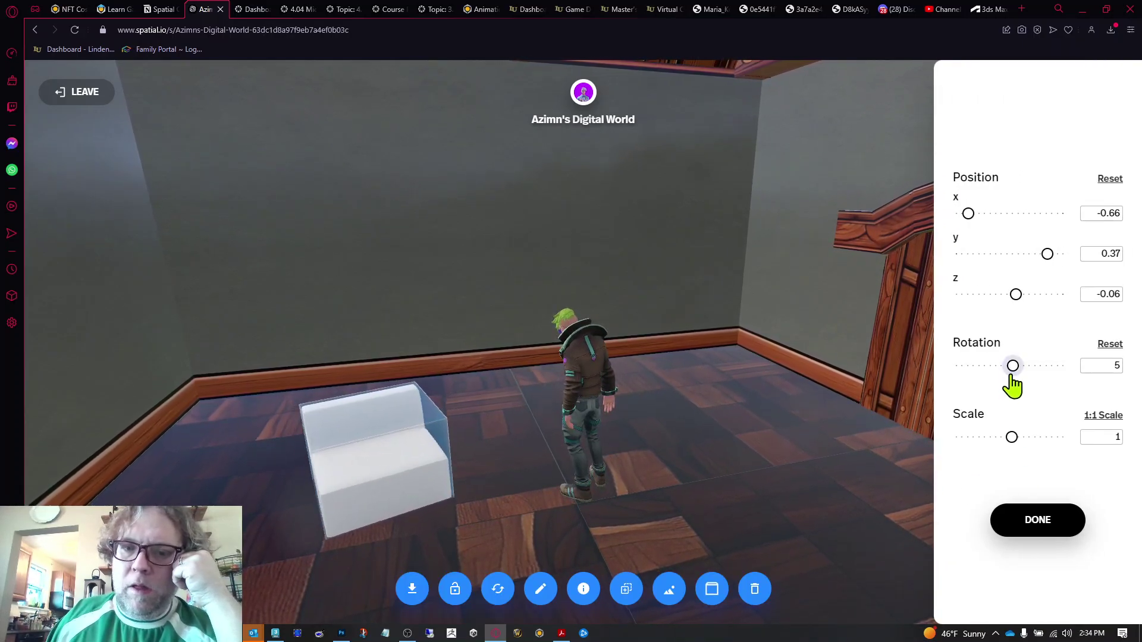
mouse_move(1012, 376)
mouse_down()
mouse_move(993, 370)
mouse_move(1014, 374)
mouse_up()
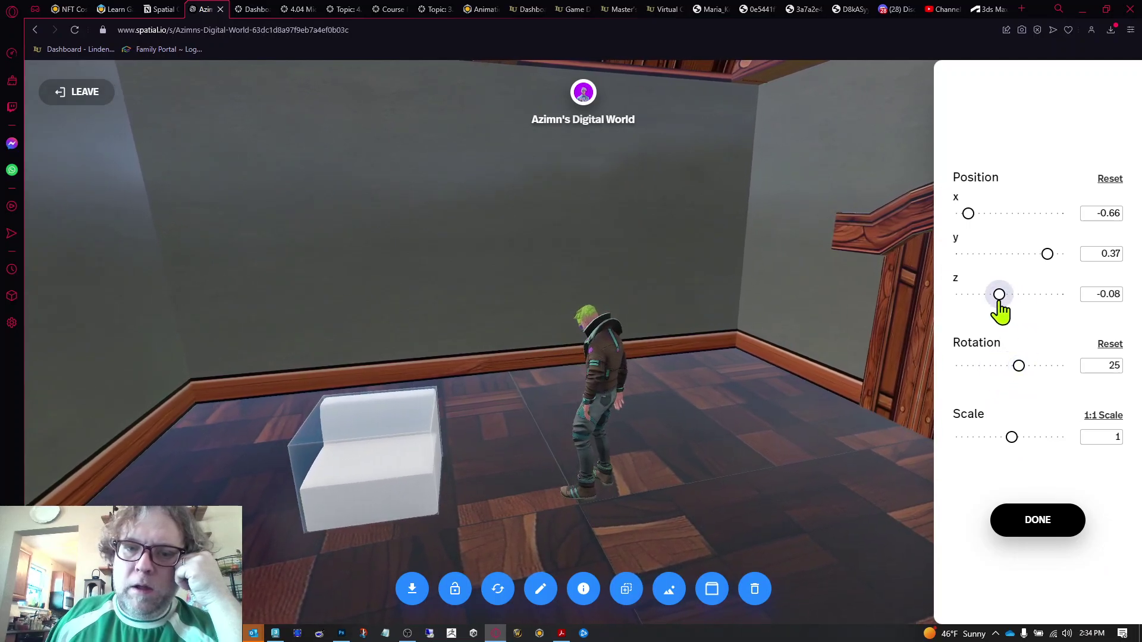
drag(999, 295, 1116, 323)
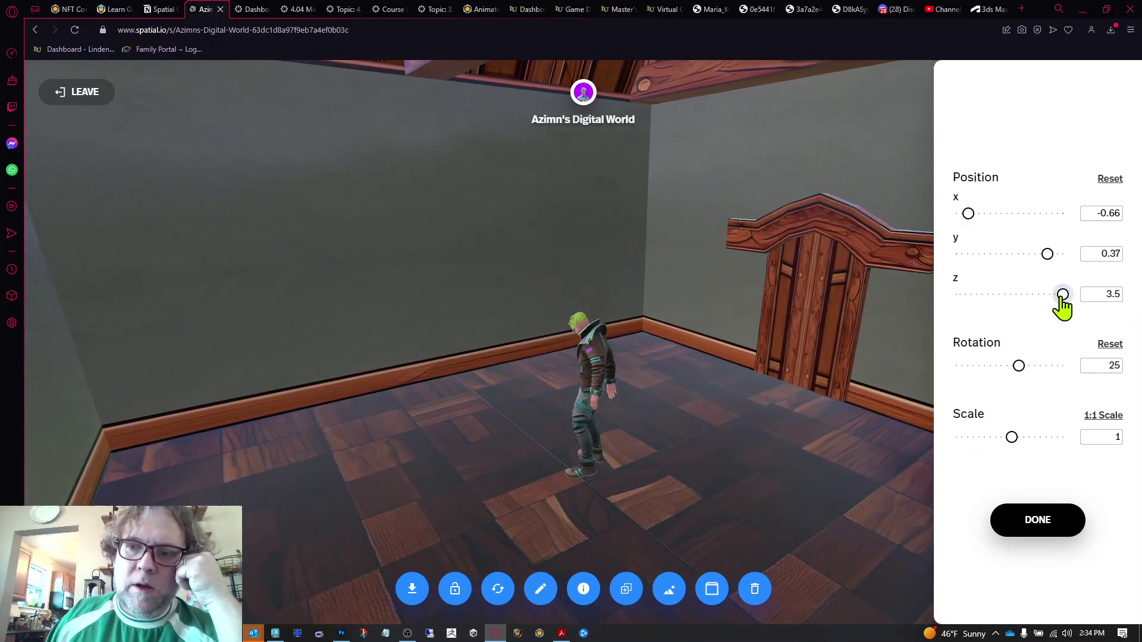
drag(1062, 296, 1015, 295)
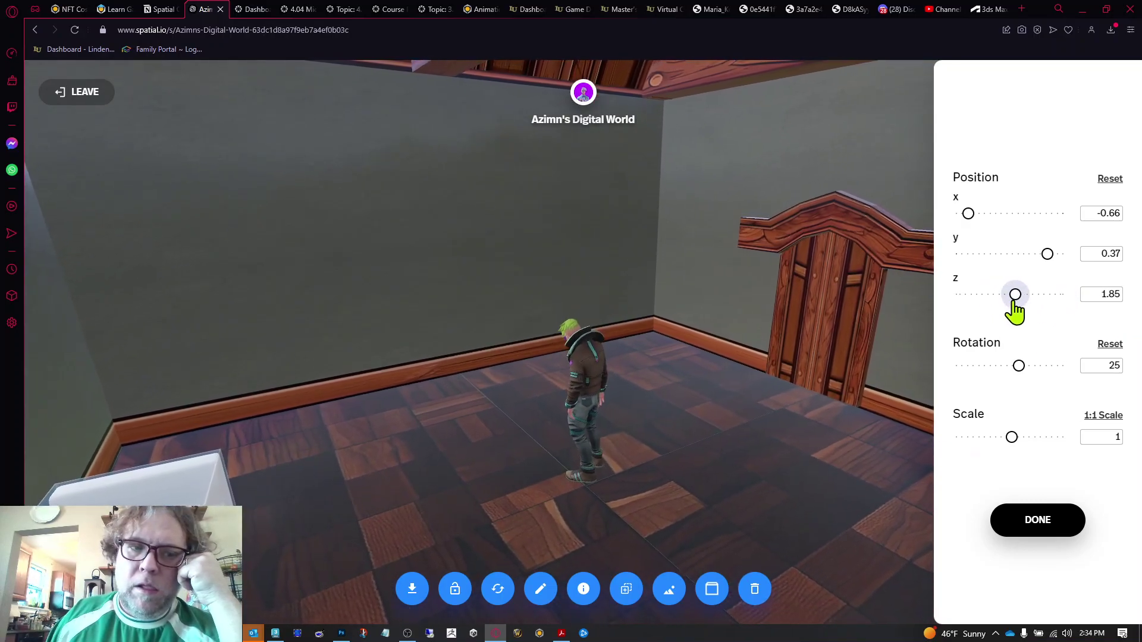
click(494, 366)
Move the white seat across the floor into the corner of the room.
drag(714, 522, 281, 547)
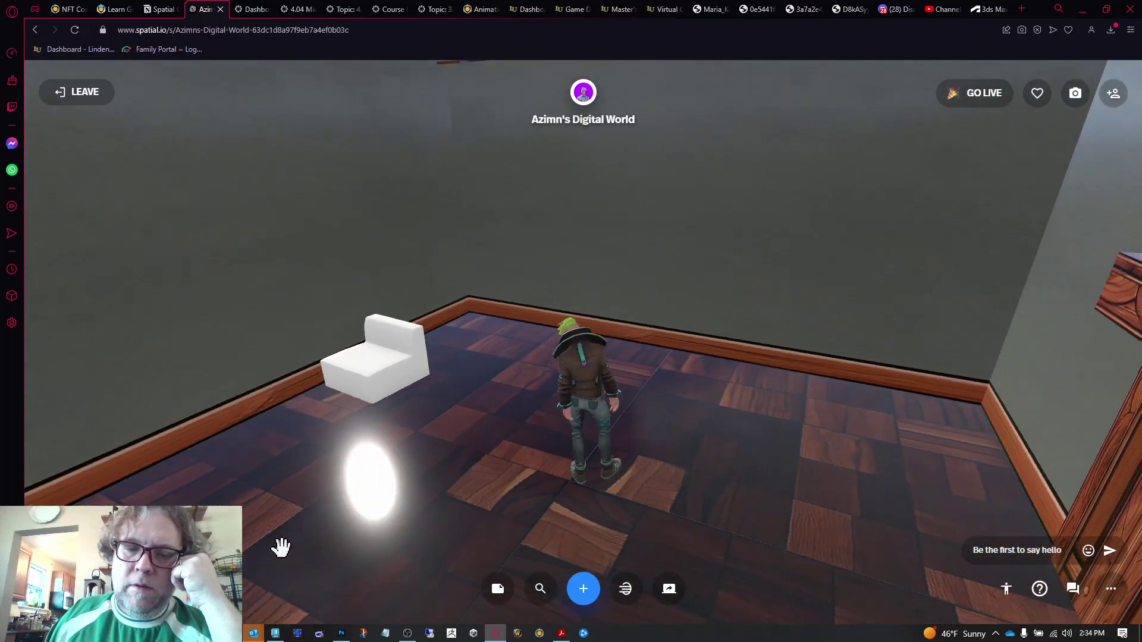
click(433, 336)
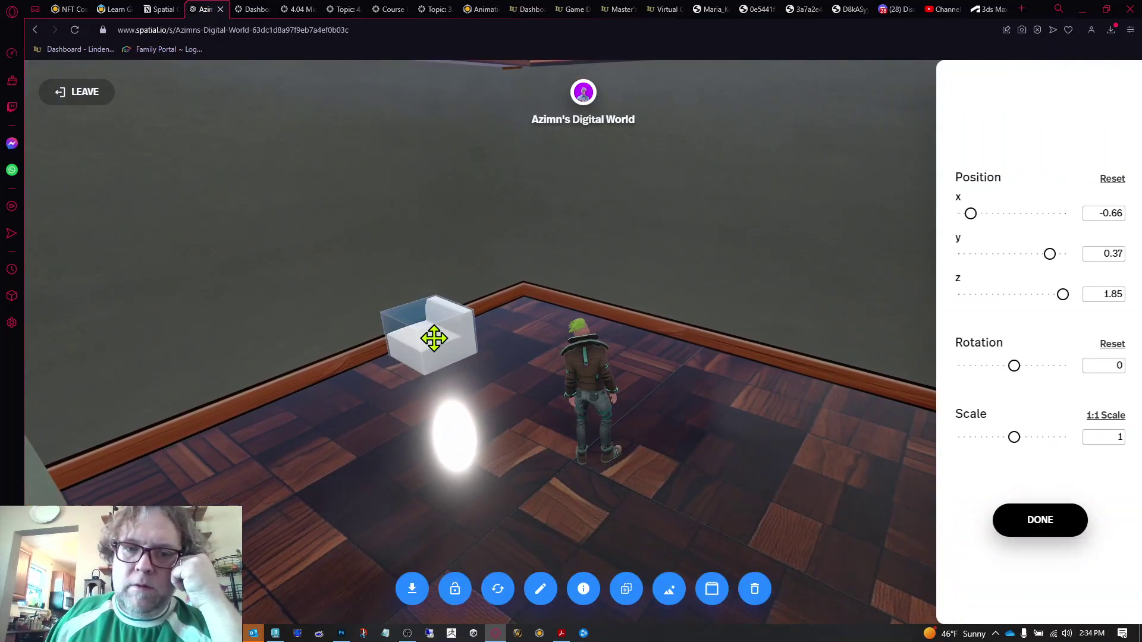
click(636, 447)
drag(609, 450, 858, 469)
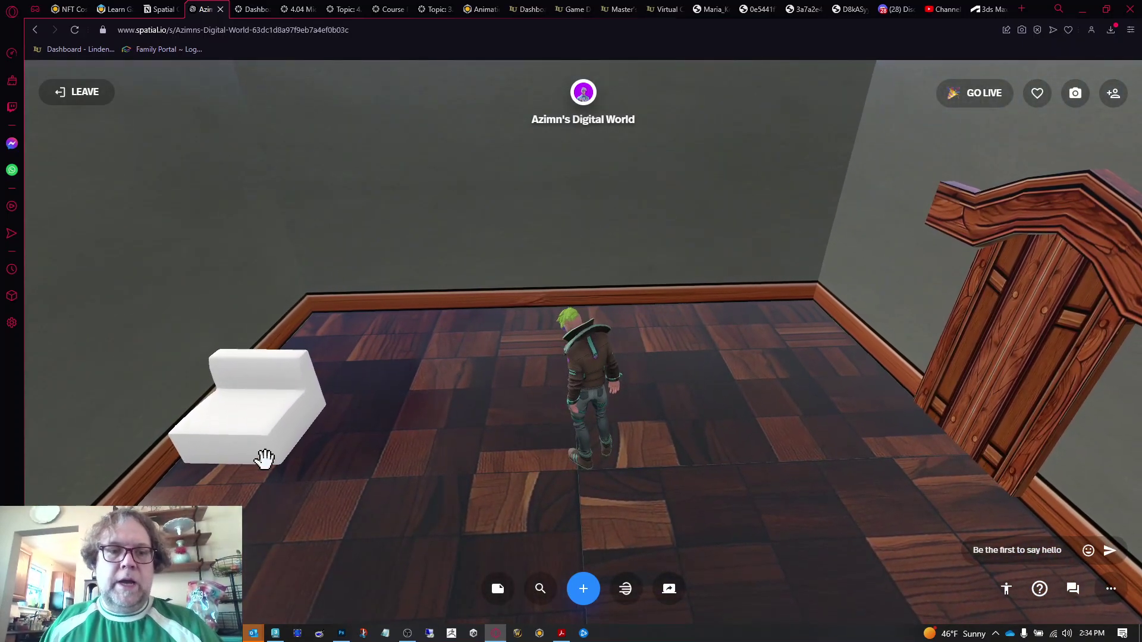
click(261, 415)
drag(261, 415, 342, 298)
click(465, 409)
drag(464, 408, 165, 326)
Walk the avatar up to the seat in the corner and examine that area from higher and lower angles.
key(w)
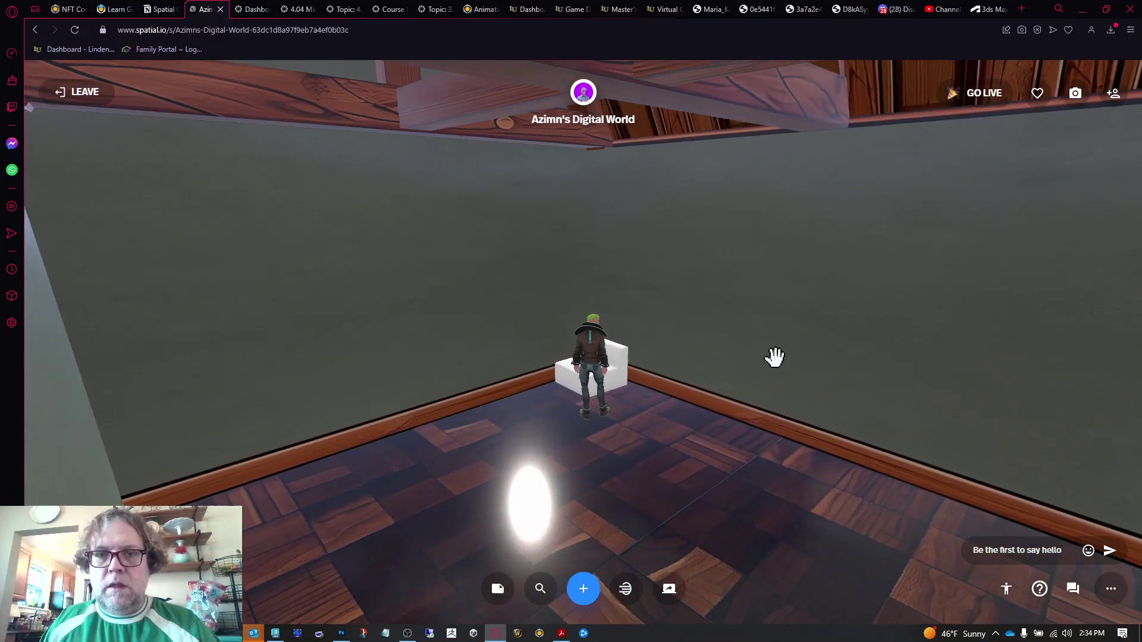
drag(760, 231, 751, 372)
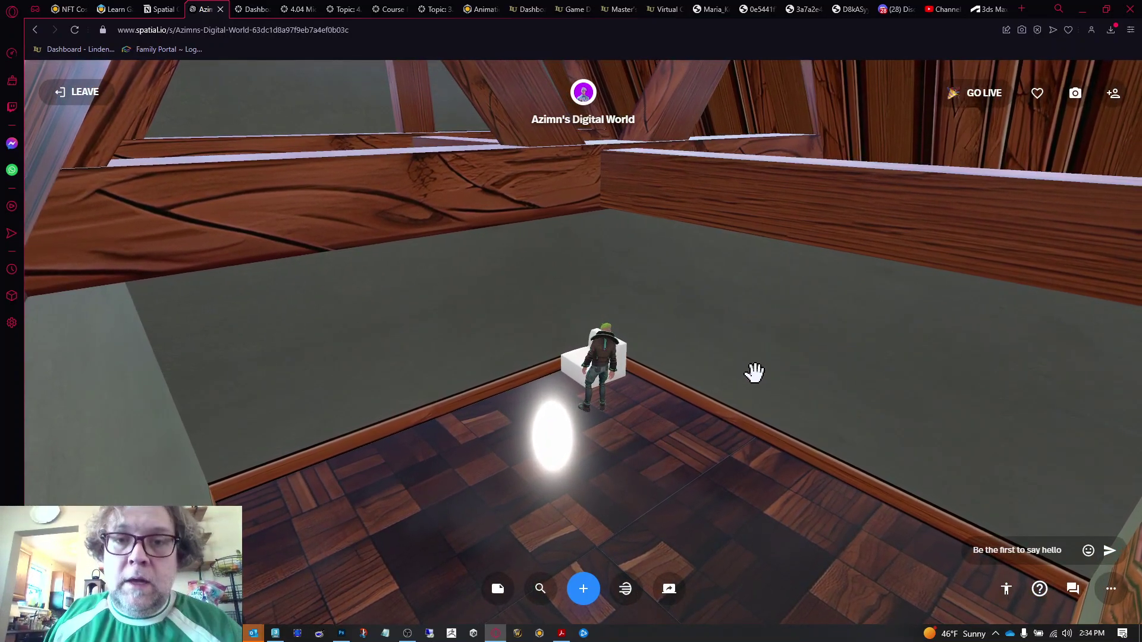
drag(752, 372, 765, 275)
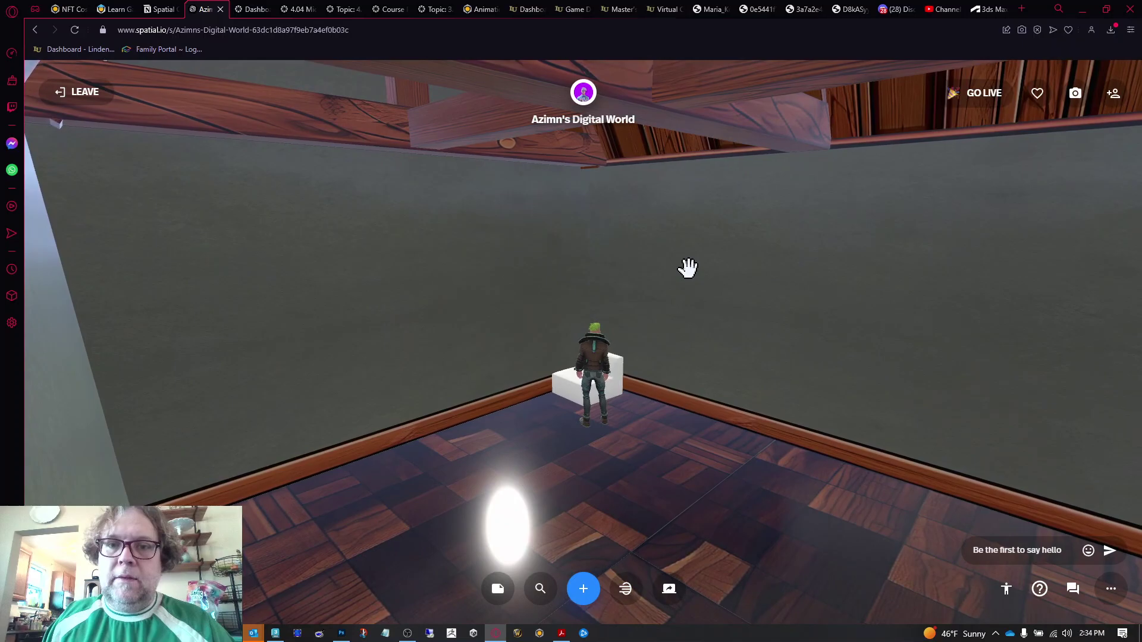
drag(688, 268, 663, 282)
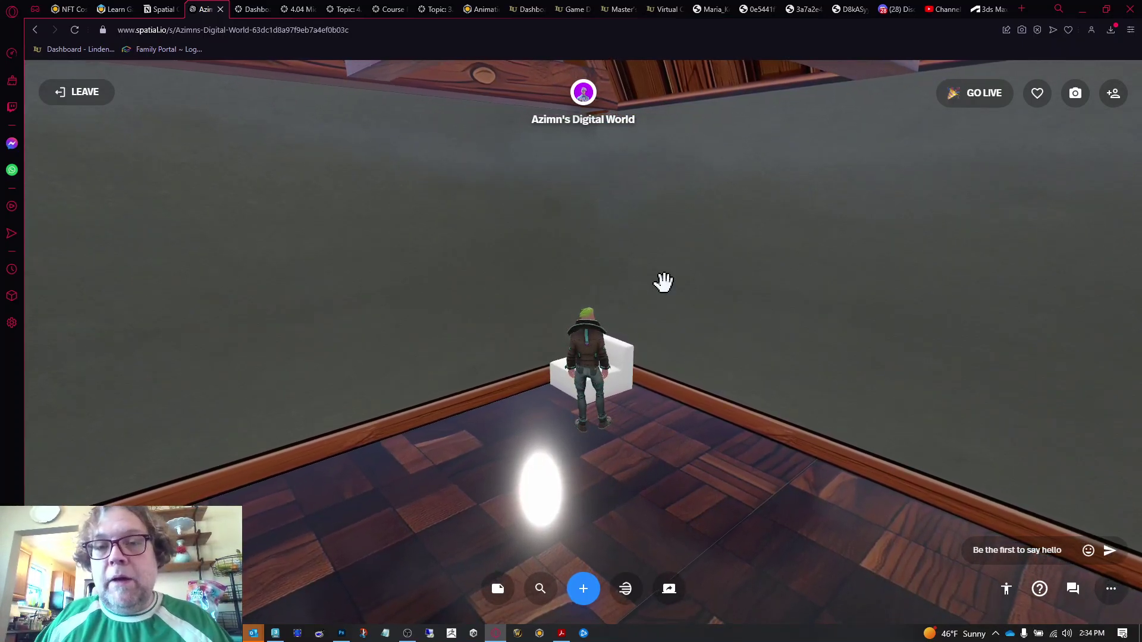
Walk the avatar from the corner seat across the wooden floor toward the door.
drag(730, 264, 946, 296)
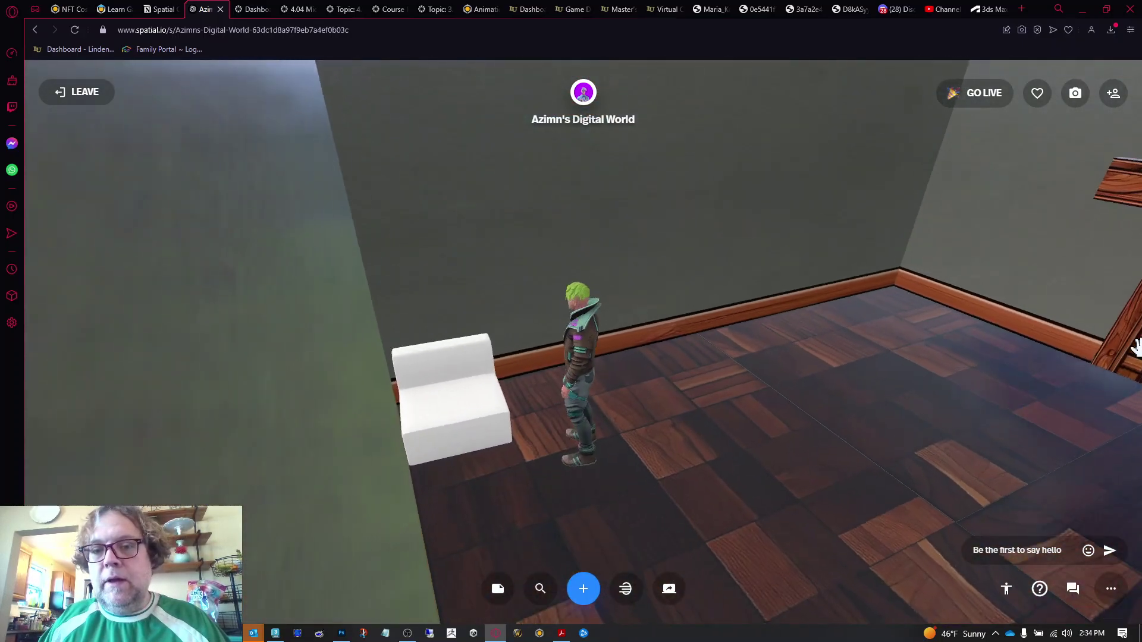
click(876, 451)
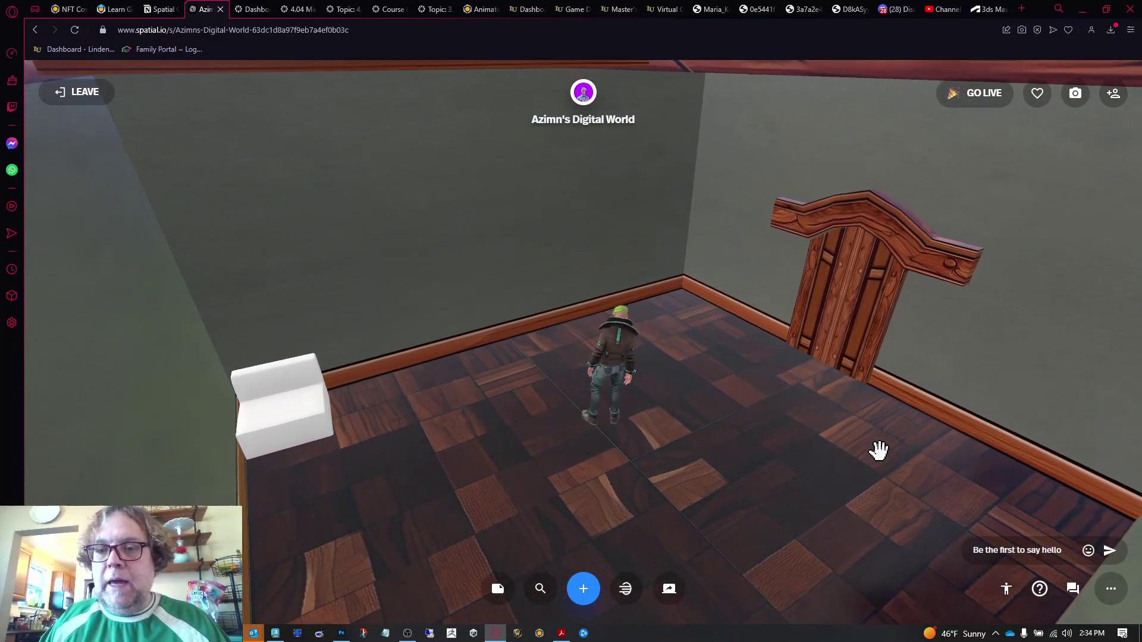
click(876, 450)
key(w)
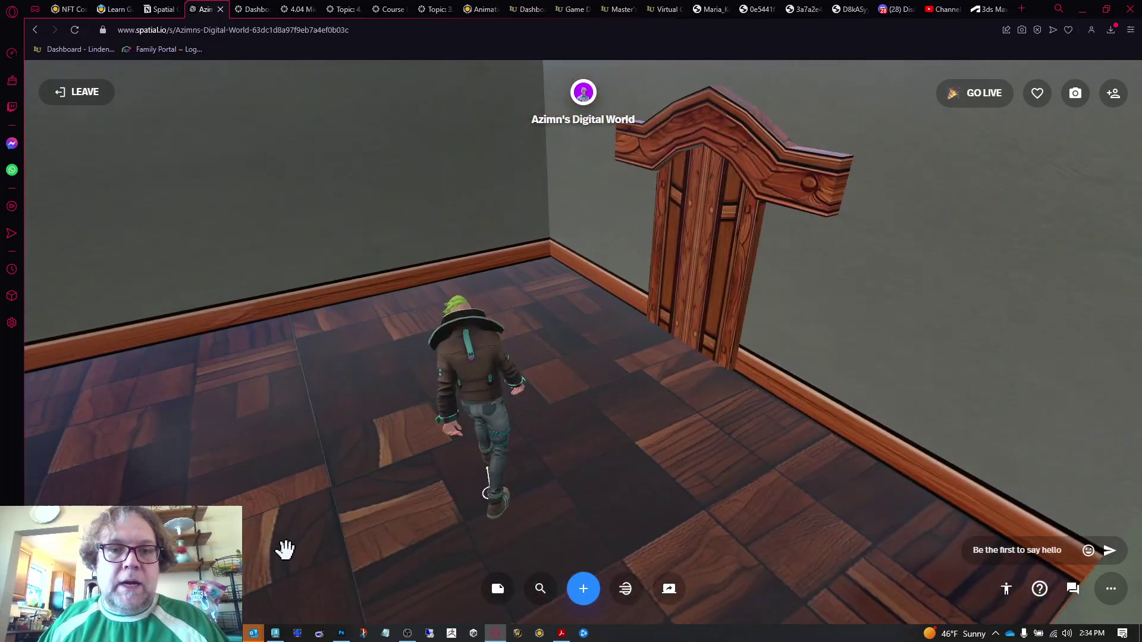
Check the house model in 3ds Max, return to the Spatial room and examine the walls around the seat and door.
key(alt+Tab)
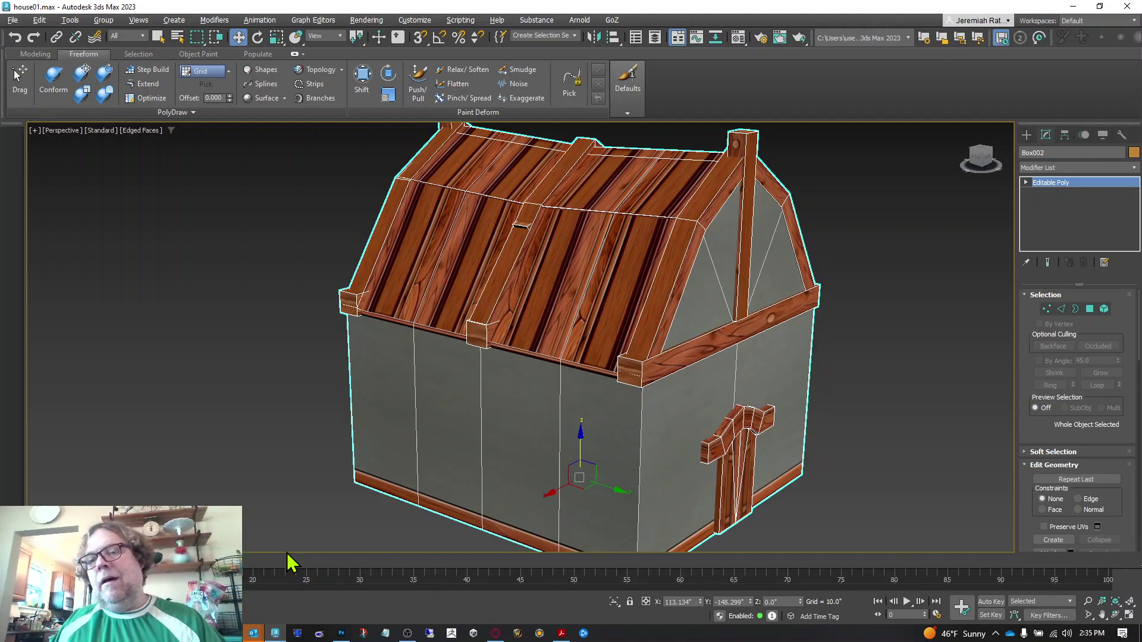
key(alt+Tab)
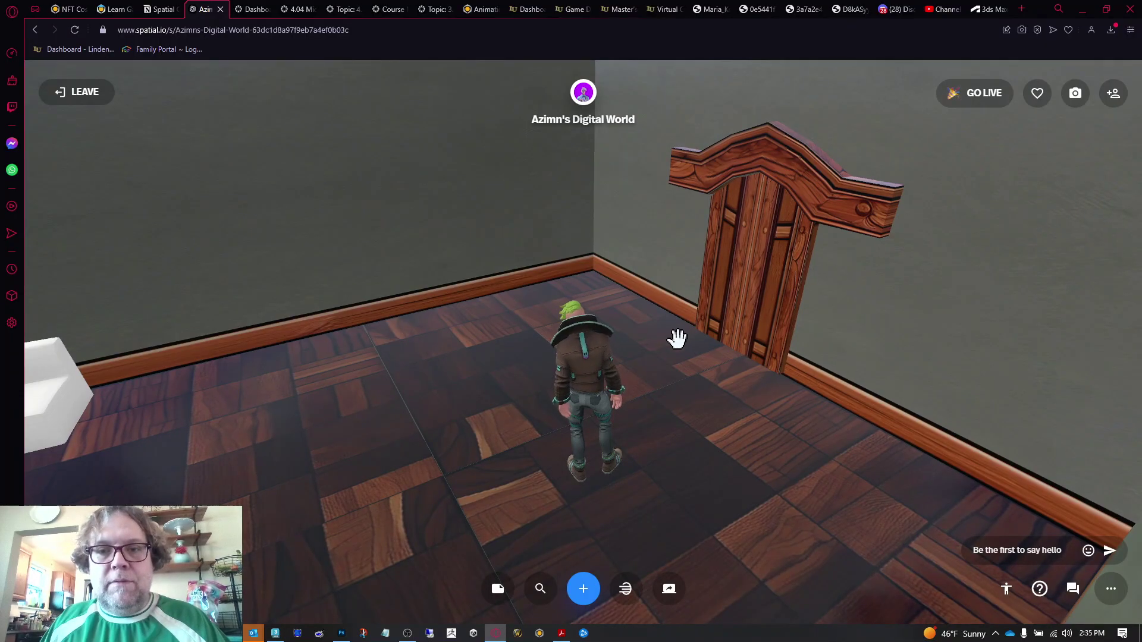
drag(677, 339, 902, 428)
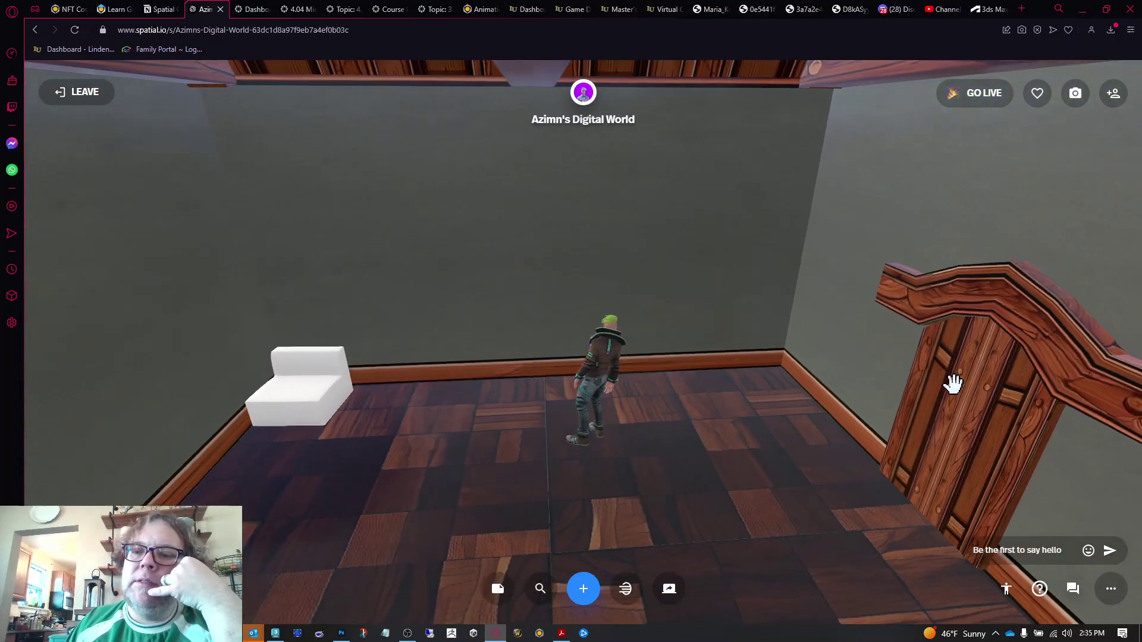
drag(689, 350, 1007, 300)
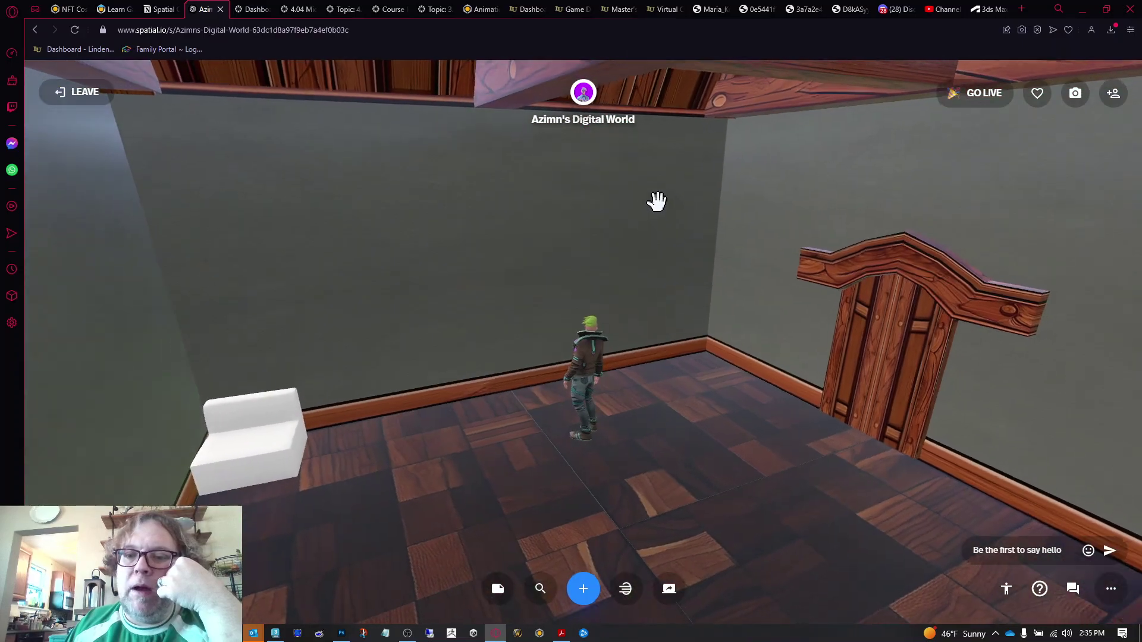
drag(795, 433, 930, 436)
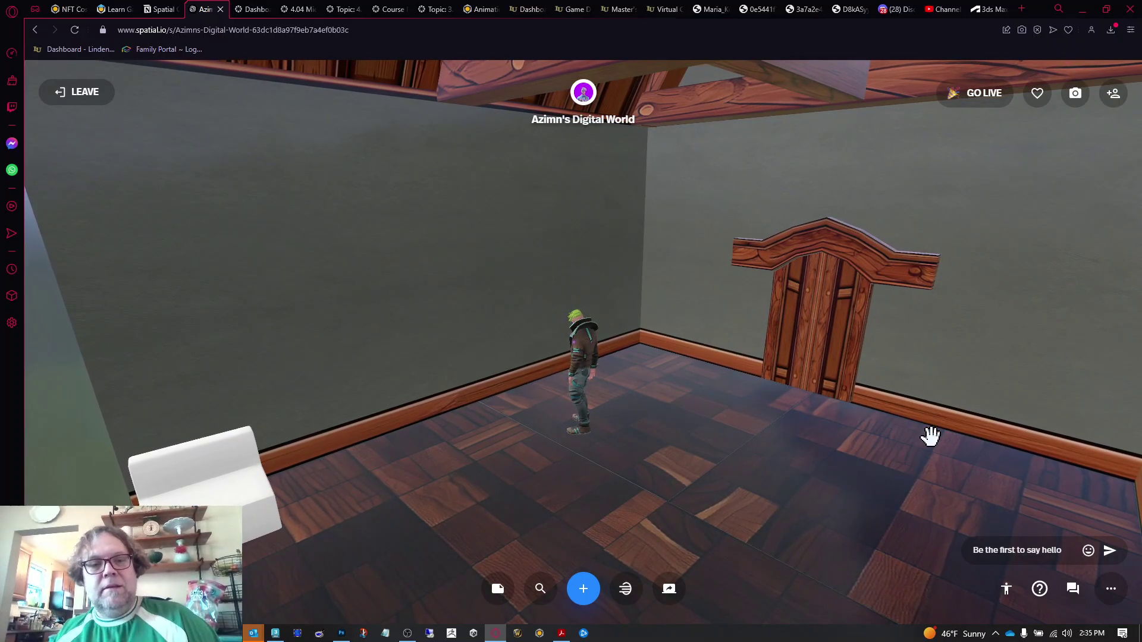
View the Sketchfab section of the content library and close the library without adding anything.
click(583, 588)
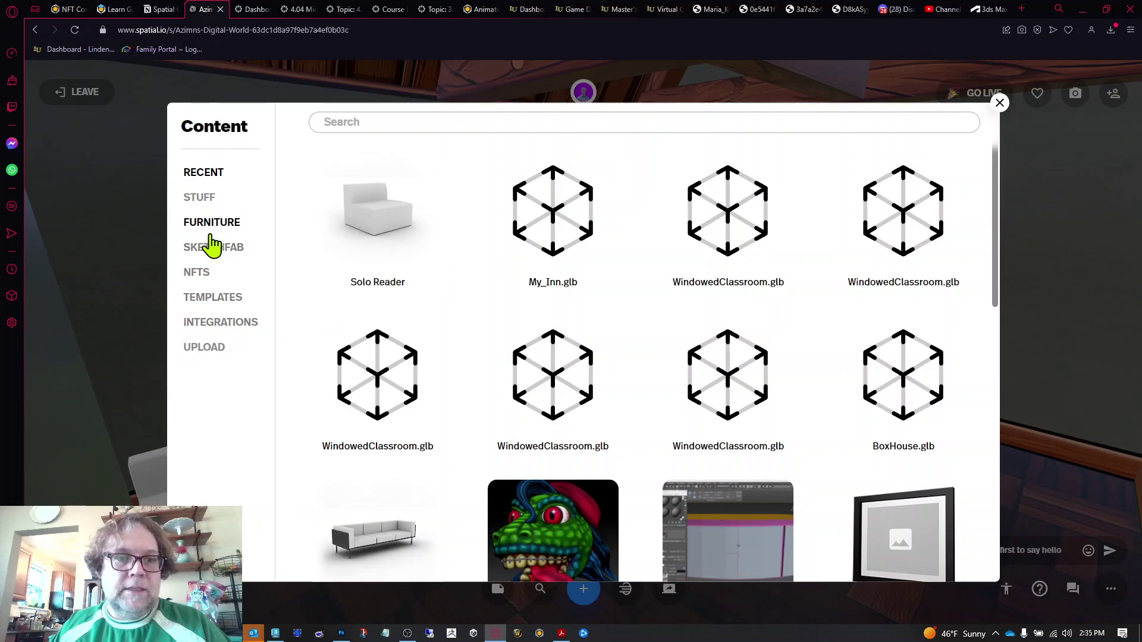
click(220, 248)
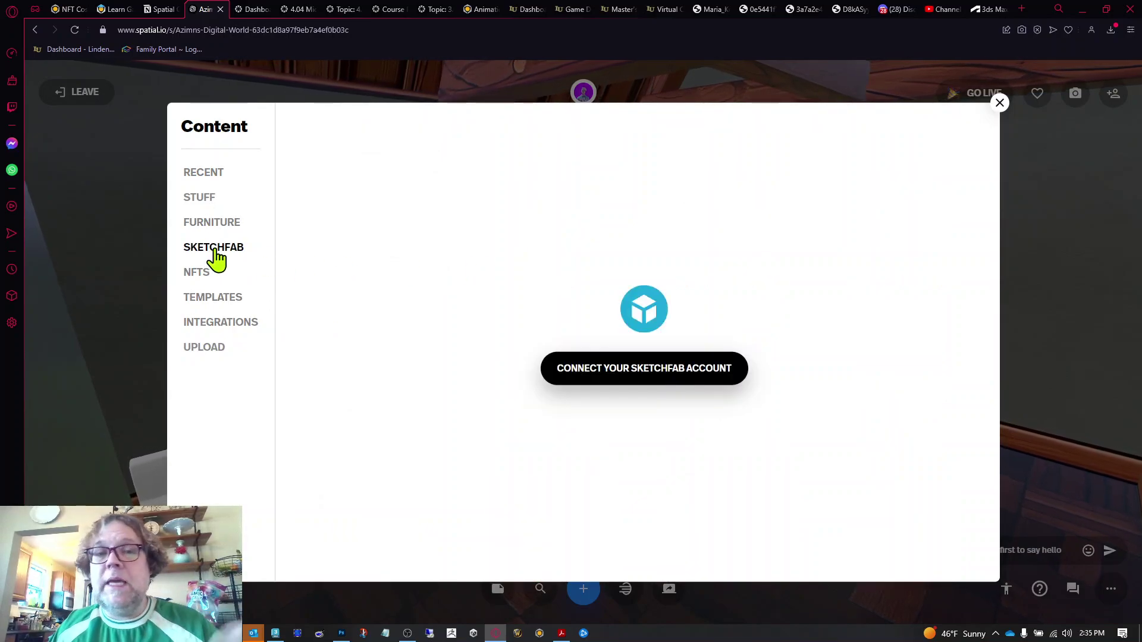
click(1000, 105)
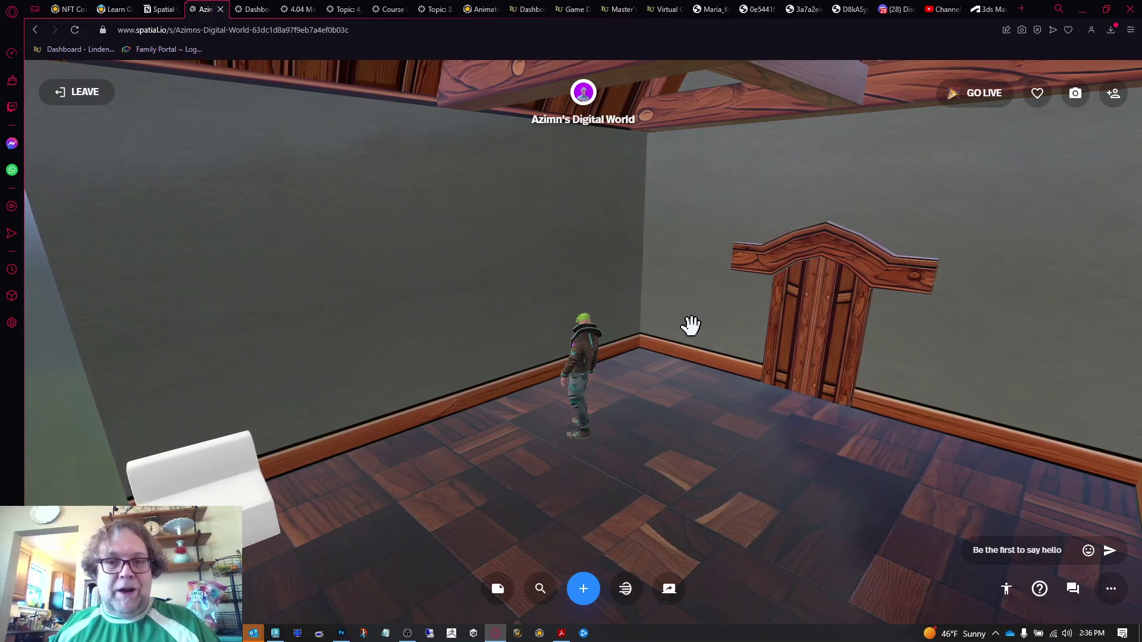
Walk the avatar toward the door wall and examine the door, corners and floor from all around.
drag(691, 325, 929, 311)
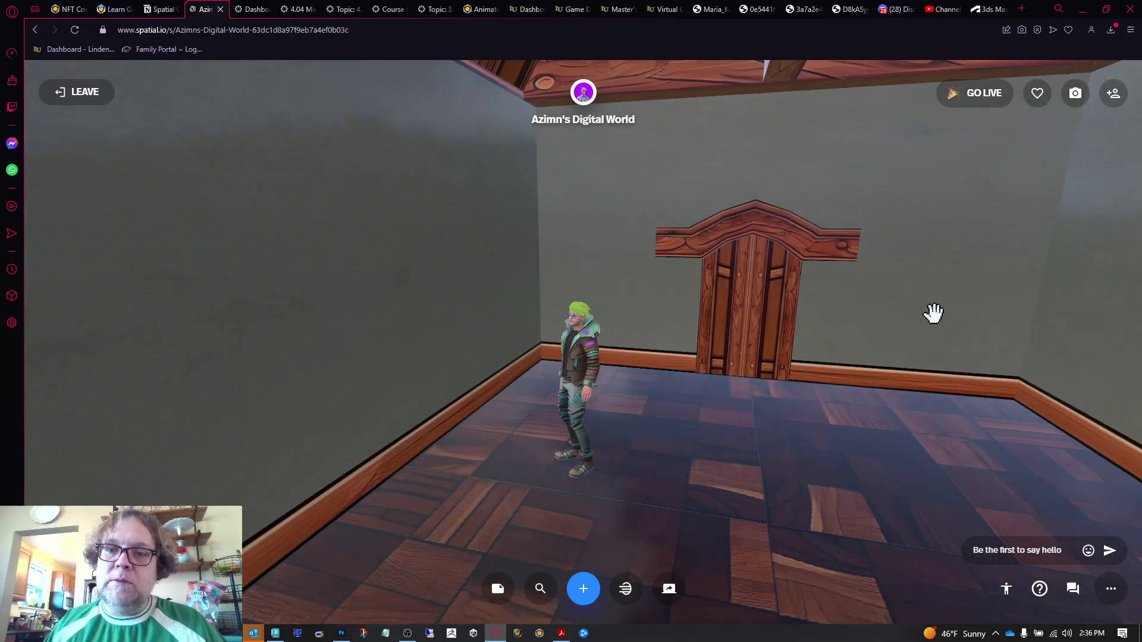
key(w)
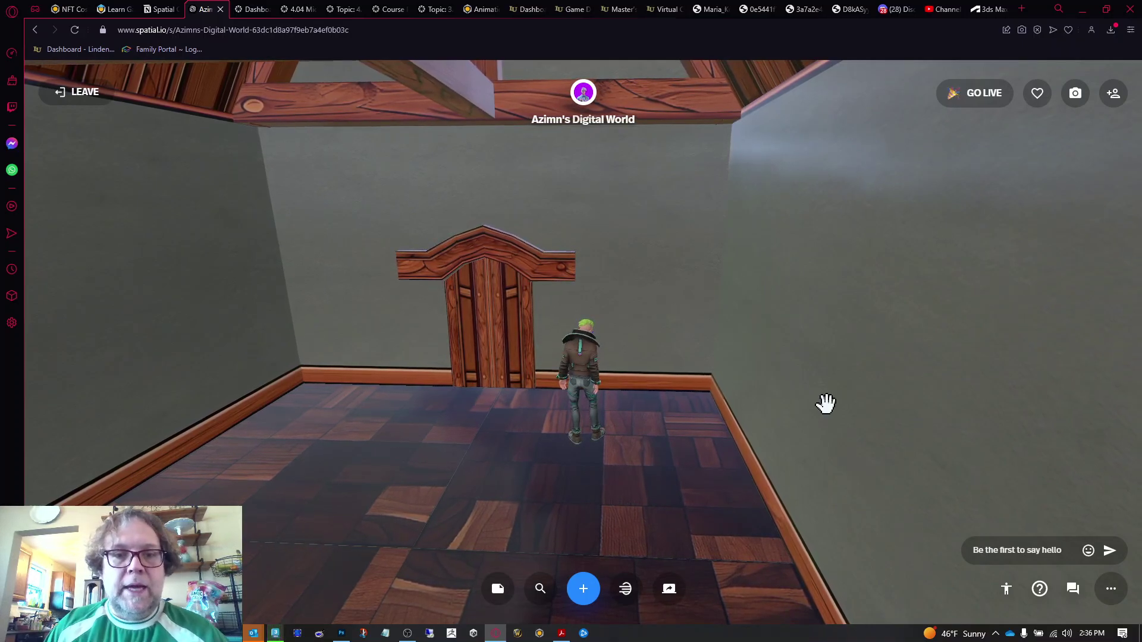
drag(825, 403, 1015, 398)
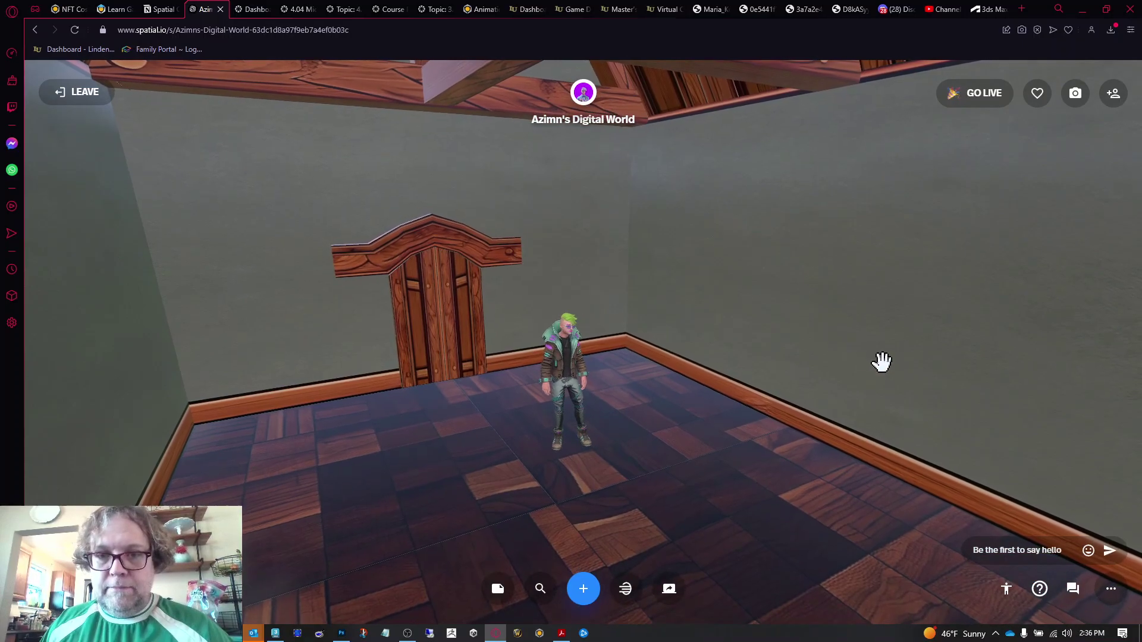
drag(813, 349, 1135, 403)
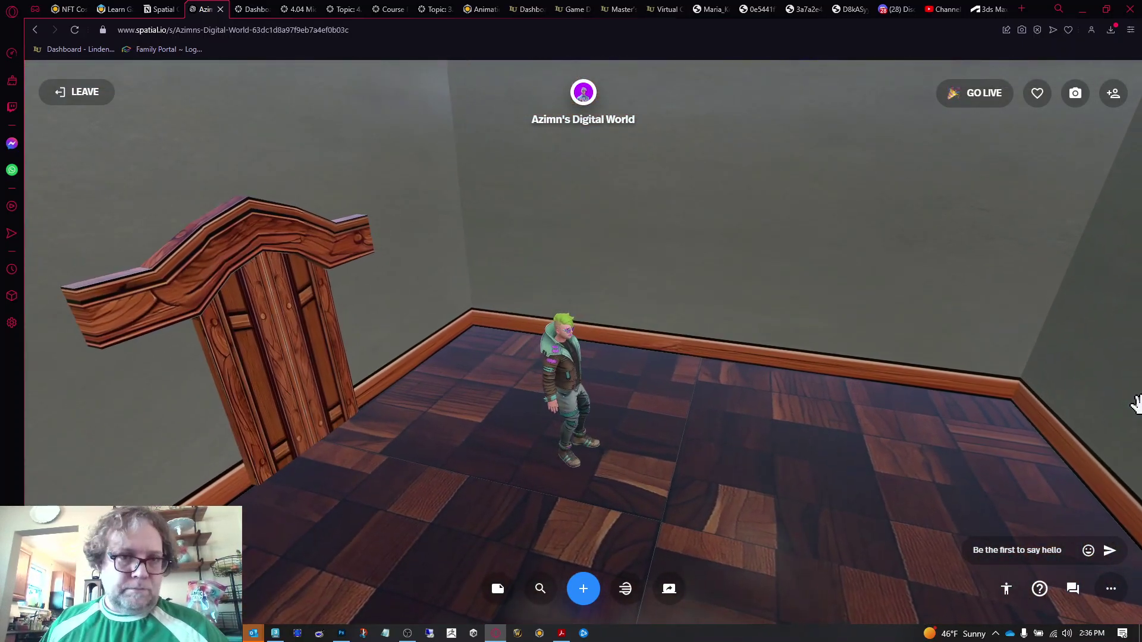
drag(825, 364, 821, 265)
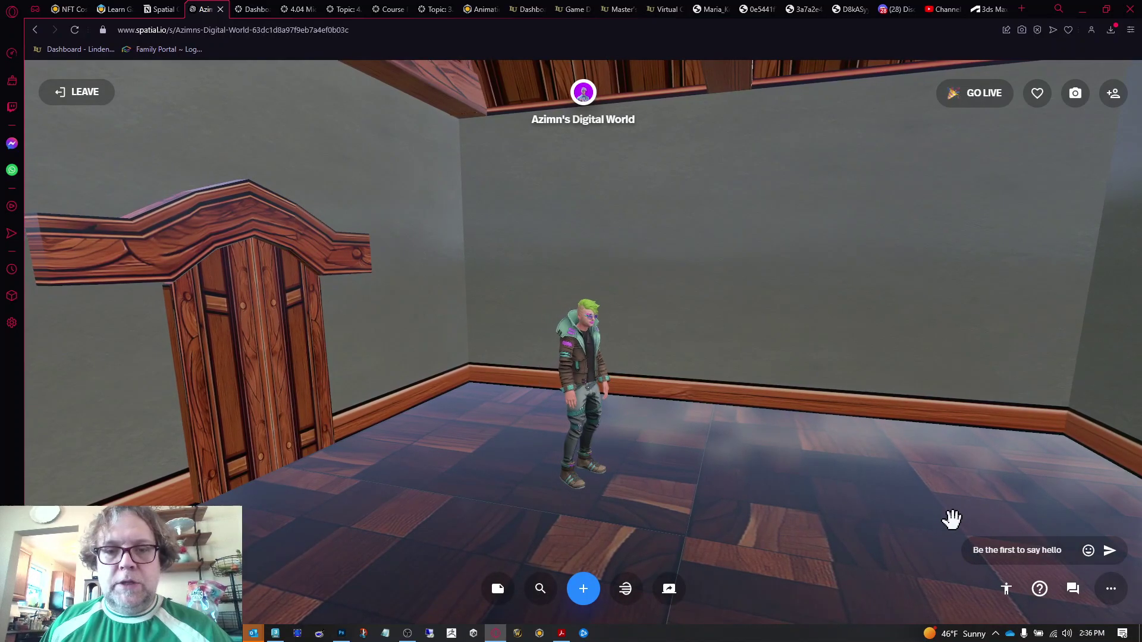
drag(775, 445, 1009, 509)
drag(714, 365, 894, 418)
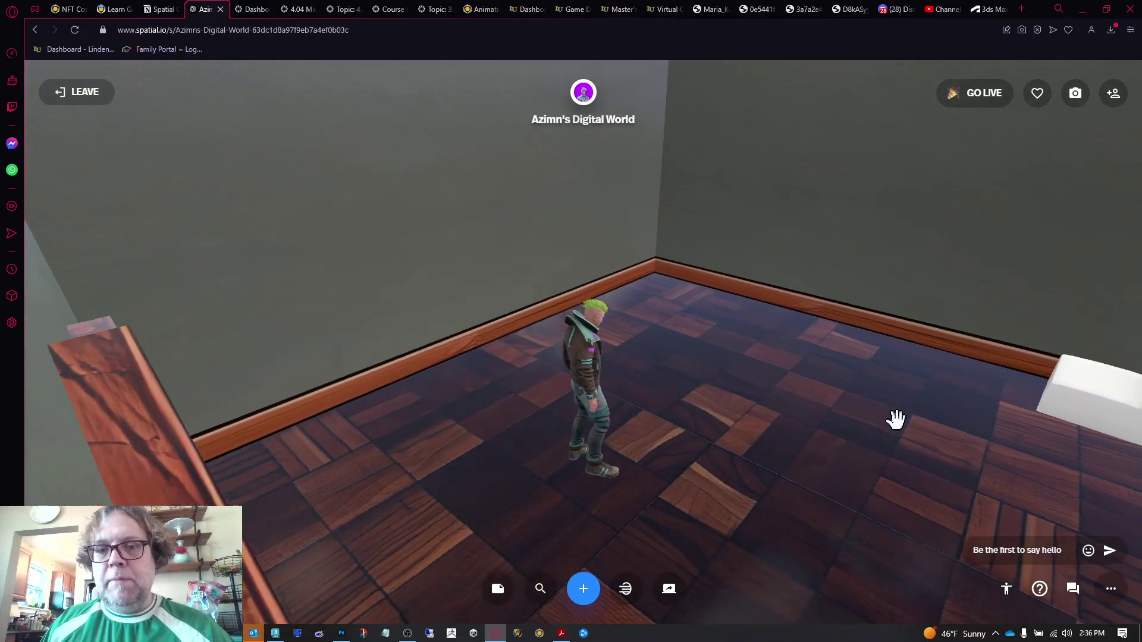
Examine the roof beams, ceiling and walls around the avatar from a low angle.
drag(815, 378, 1094, 319)
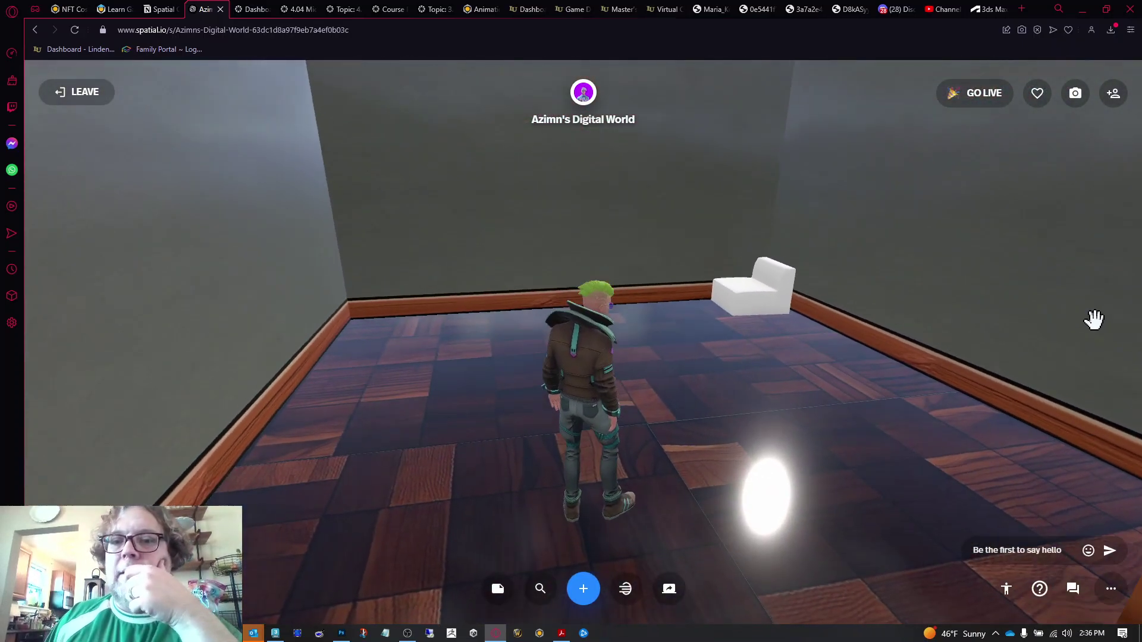
drag(724, 391, 559, 11)
drag(713, 152, 562, 10)
drag(872, 240, 949, 174)
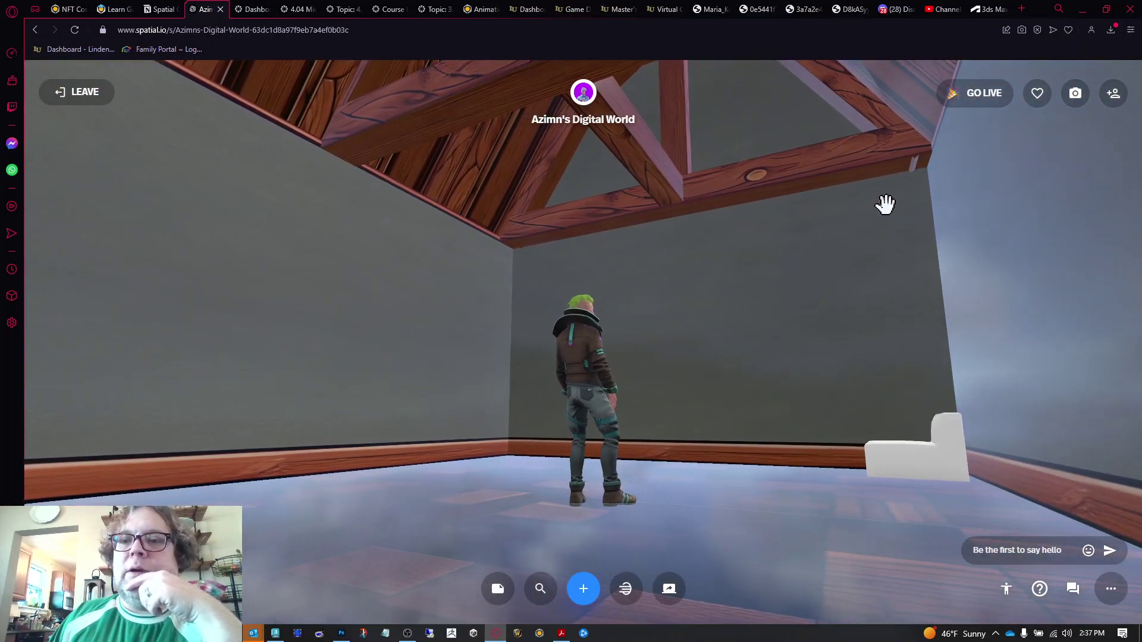
drag(884, 204, 1136, 191)
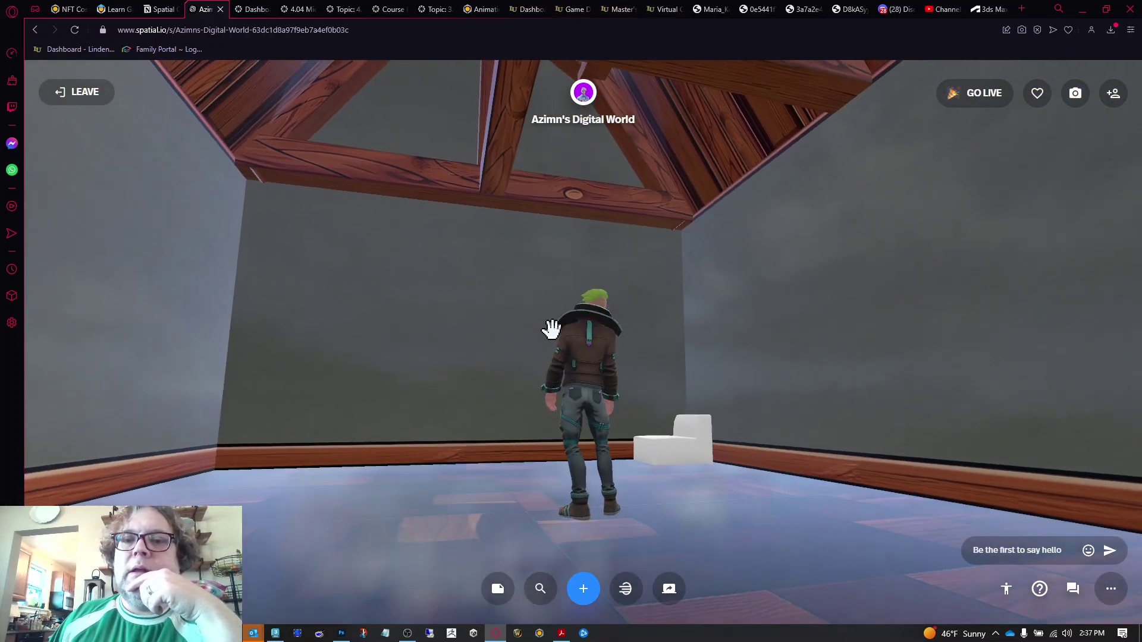
drag(551, 329, 1019, 334)
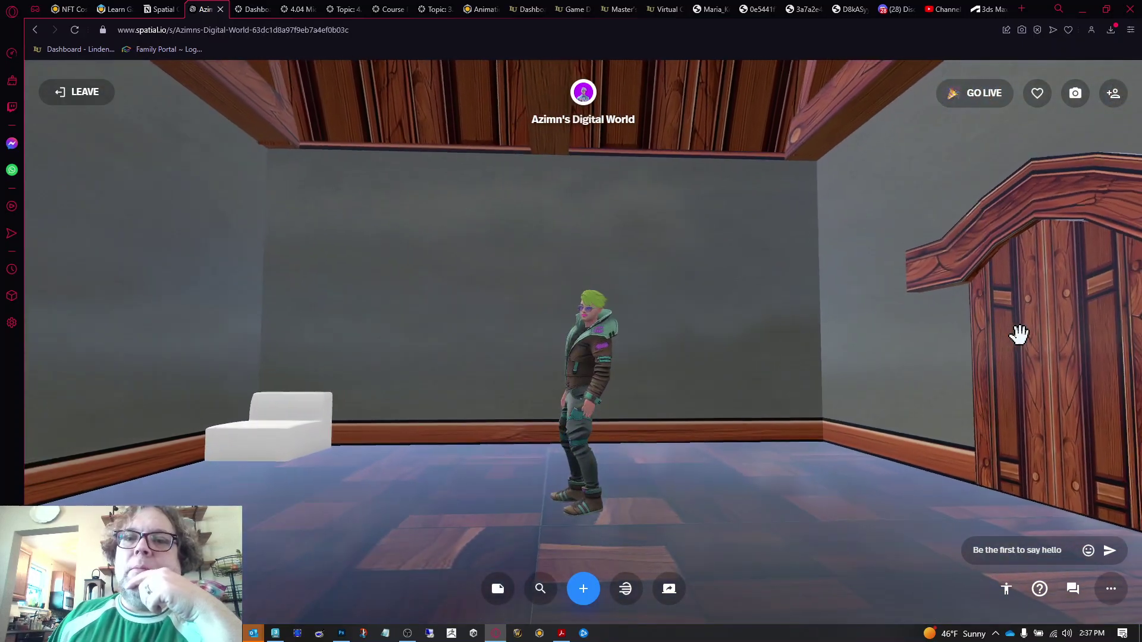